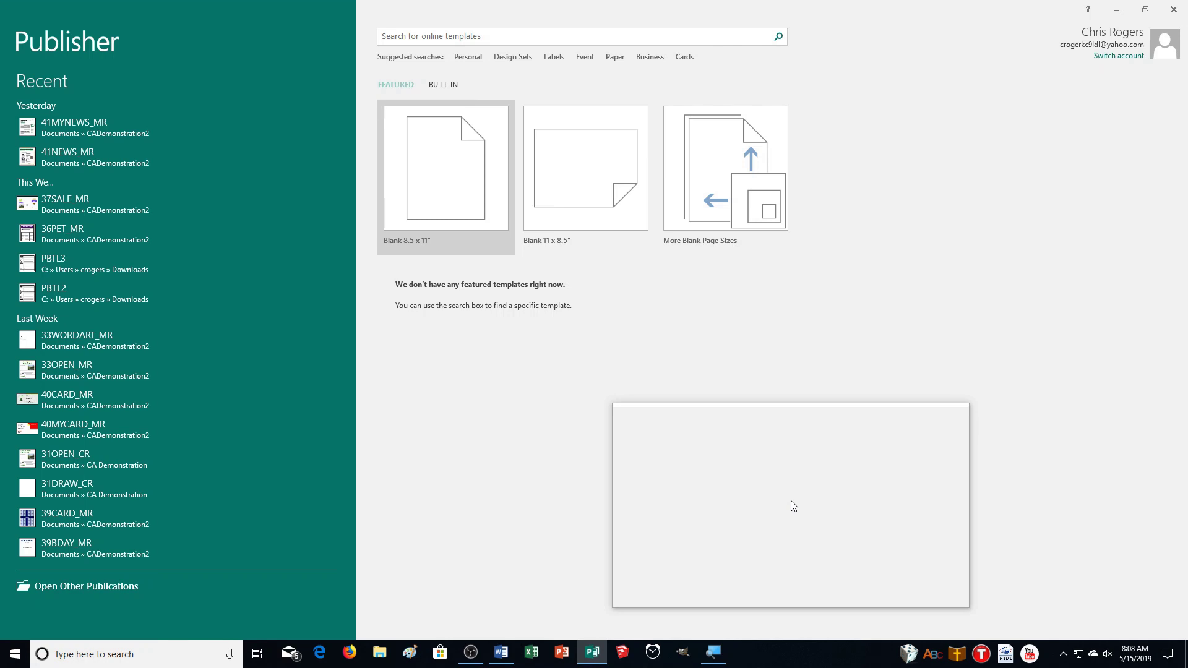
# - Browse the built-in Labels templates and create a publication from Ambassador (Avery 5160)
pyautogui.click(438, 83)
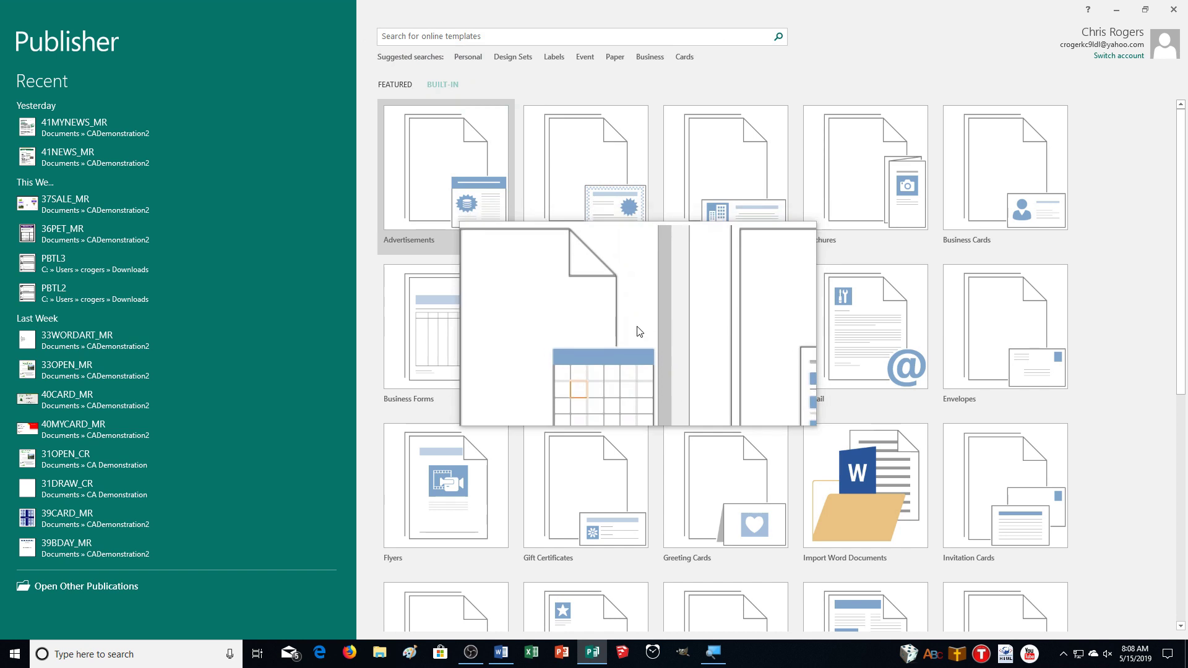
pyautogui.scroll(-1, 631, 325)
pyautogui.scroll(-3, 630, 326)
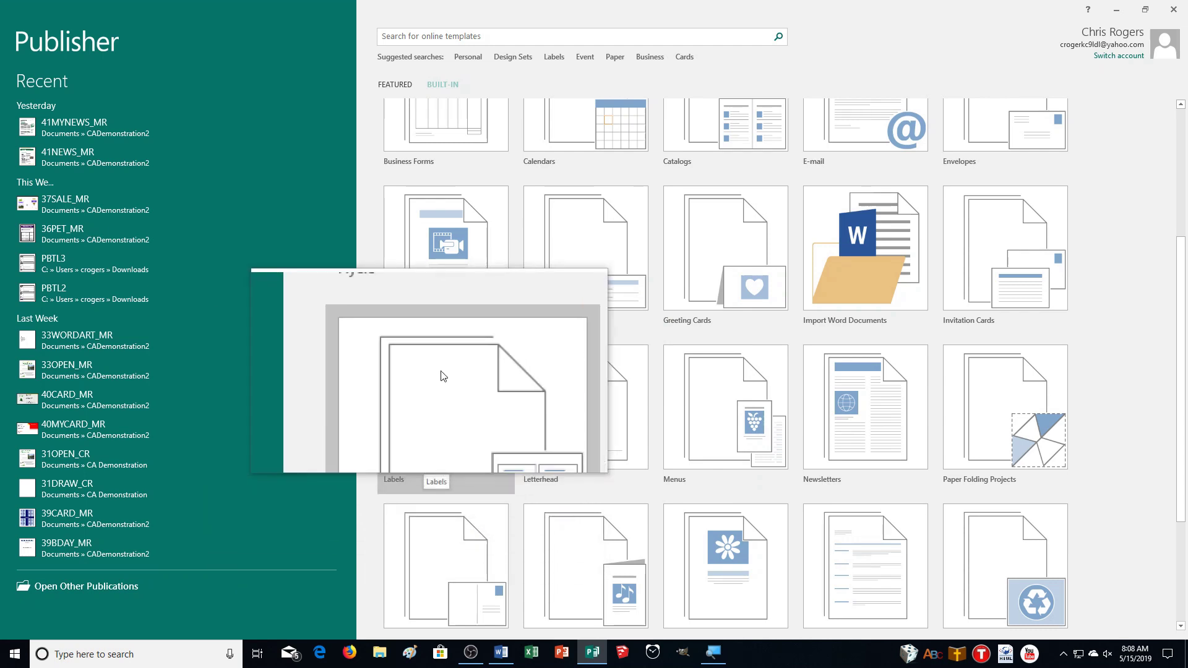
pyautogui.click(445, 473)
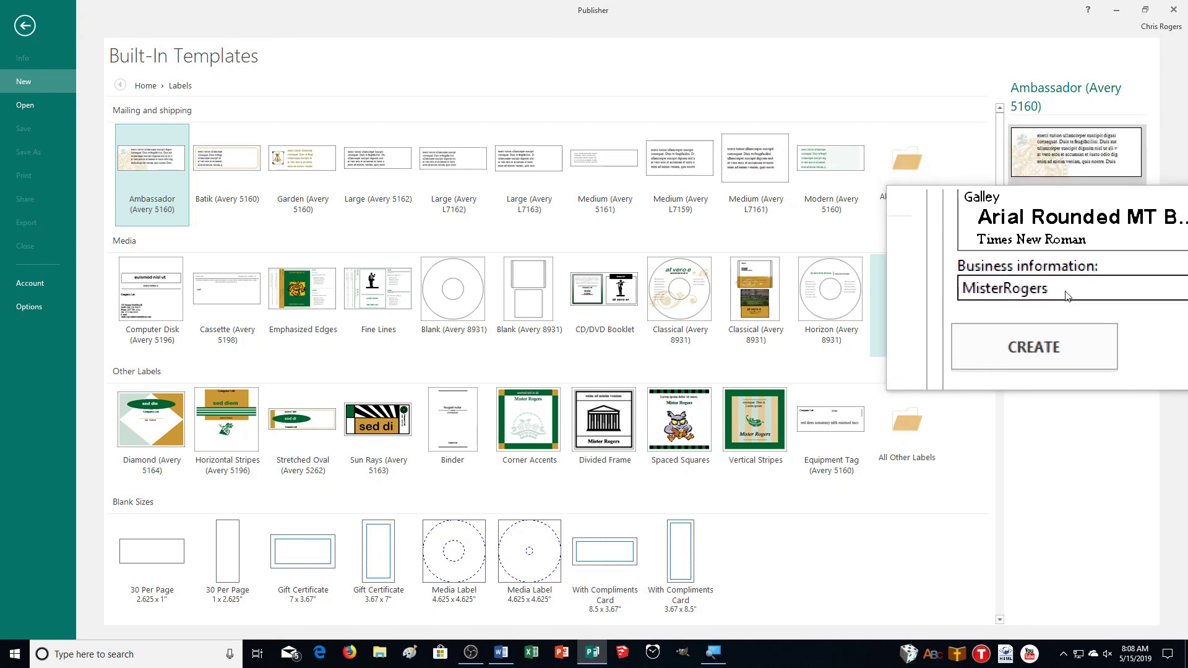
pyautogui.click(1065, 328)
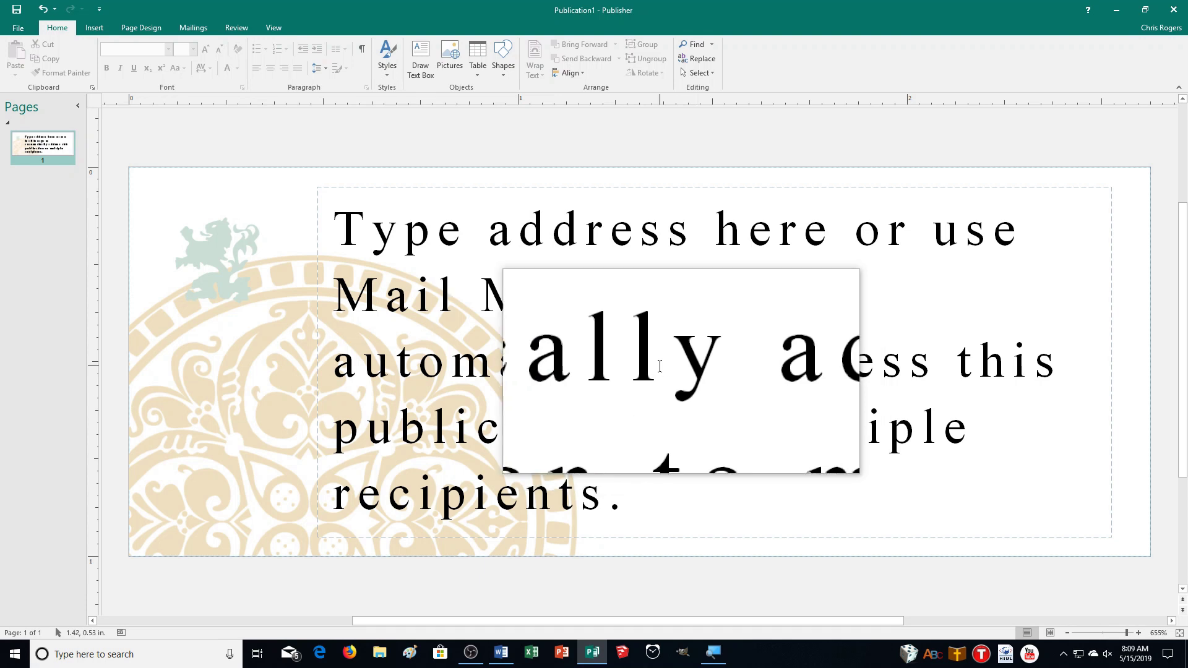
# - Bring up the Mailings tab's merge commands for the Ambassador label
pyautogui.click(193, 27)
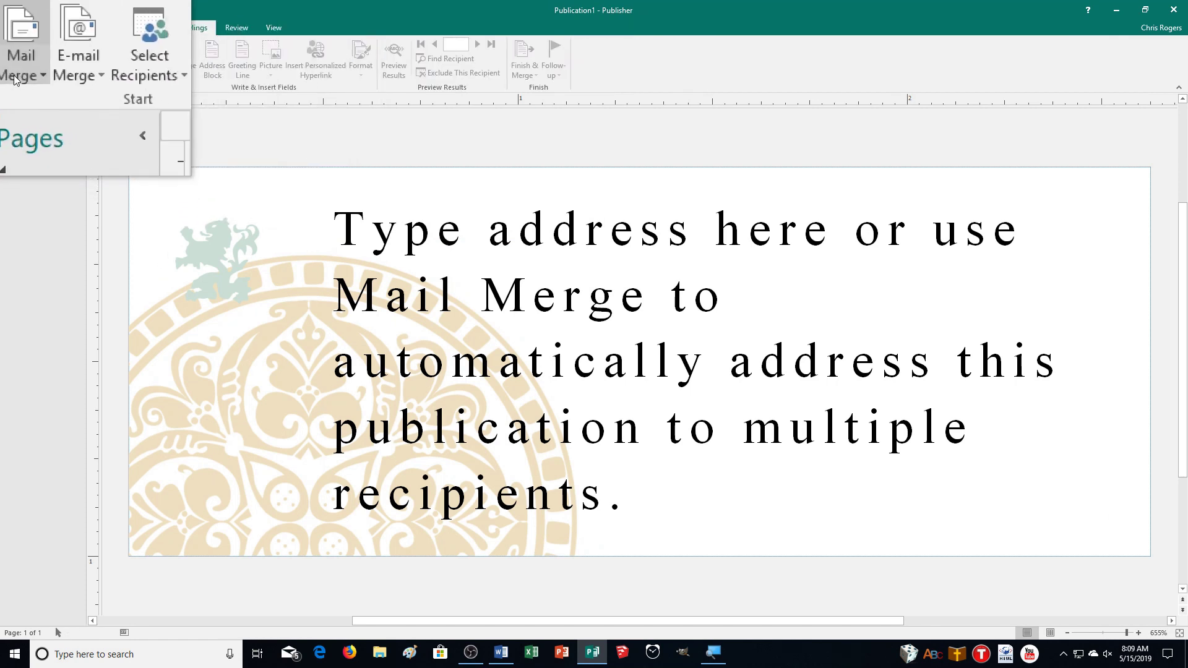
# - Start a blank recipient list with Select Recipients > Type a New List
pyautogui.click(15, 79)
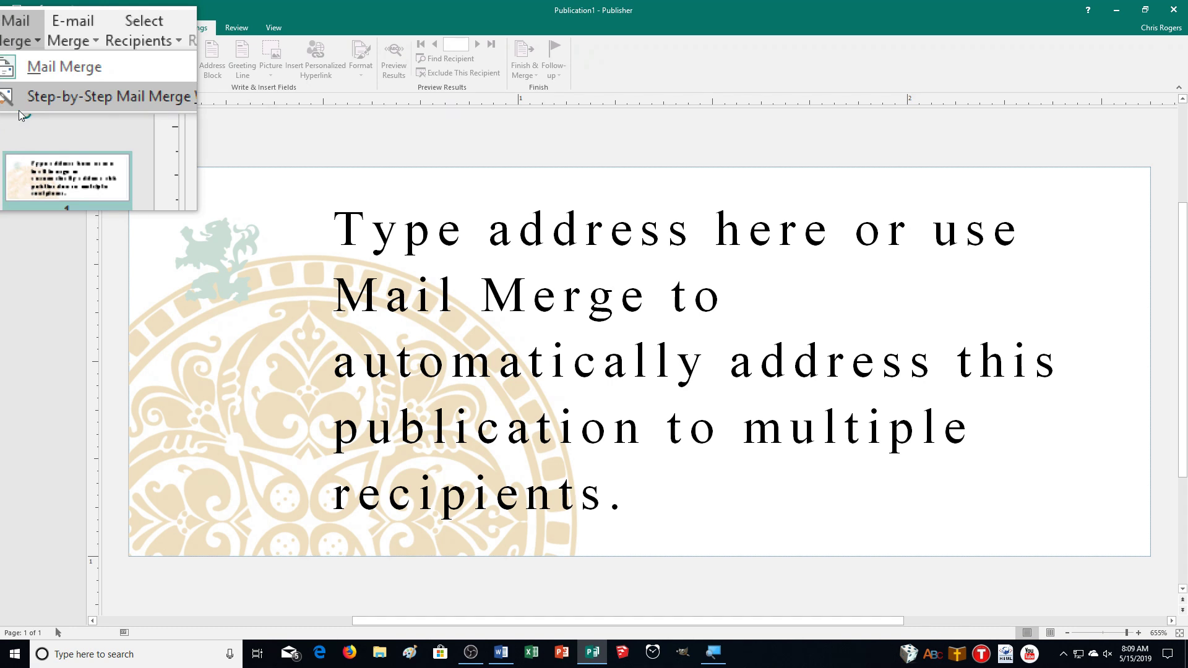
pyautogui.click(20, 69)
pyautogui.click(55, 69)
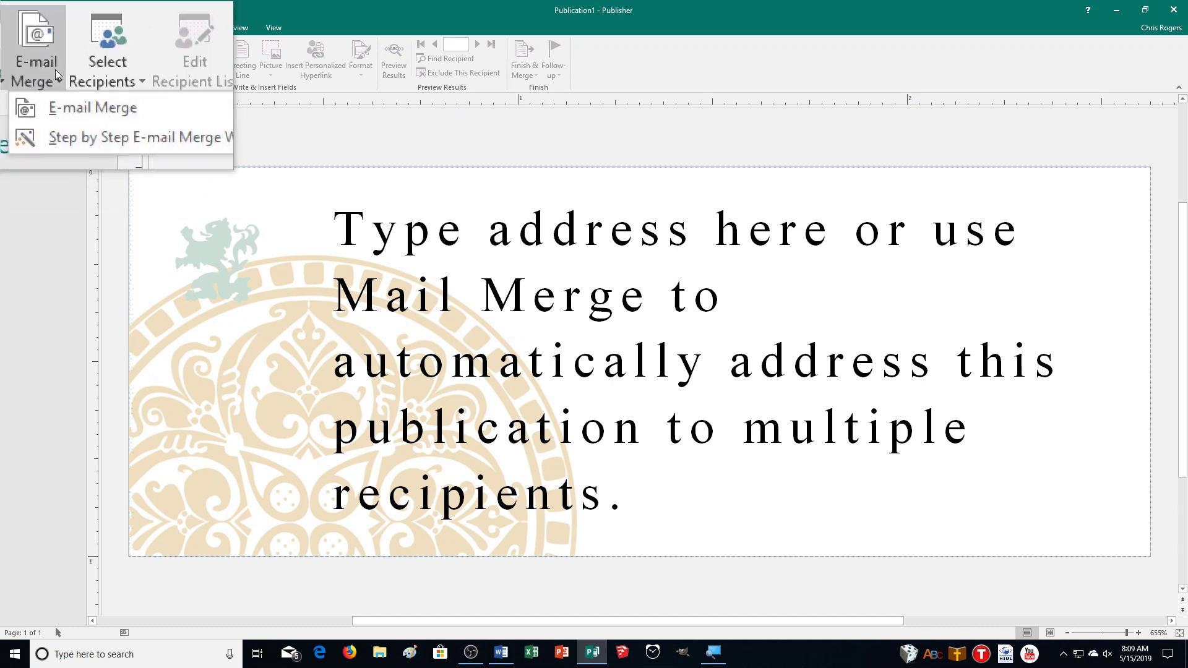
pyautogui.click(38, 70)
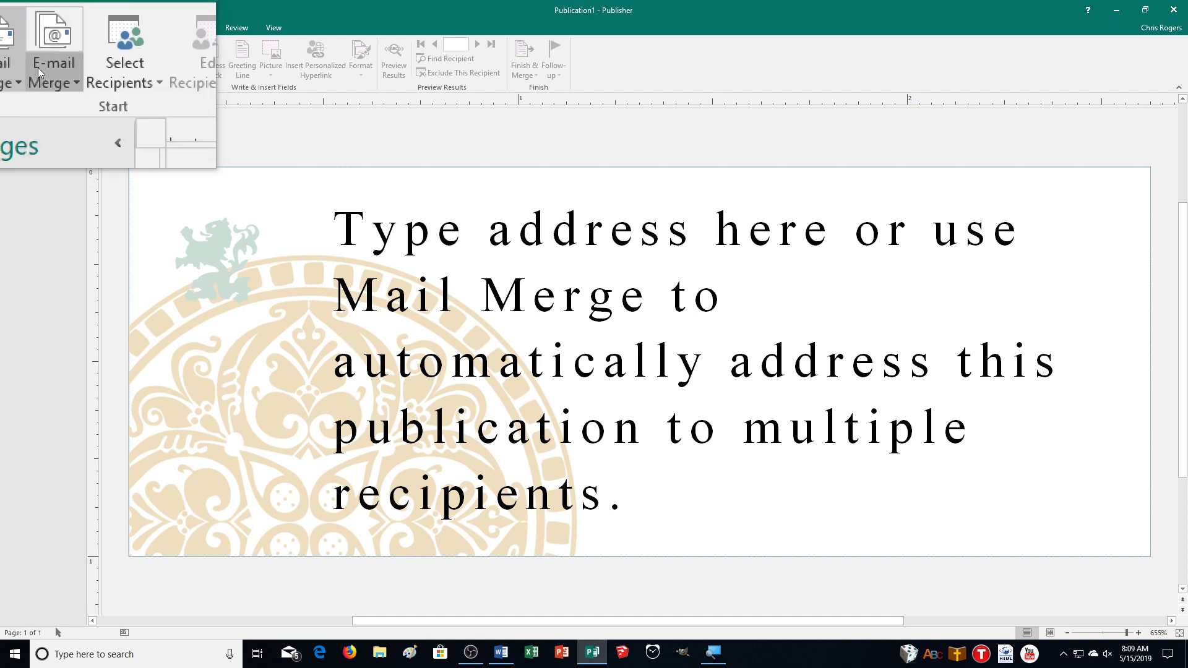
pyautogui.click(68, 73)
pyautogui.click(71, 70)
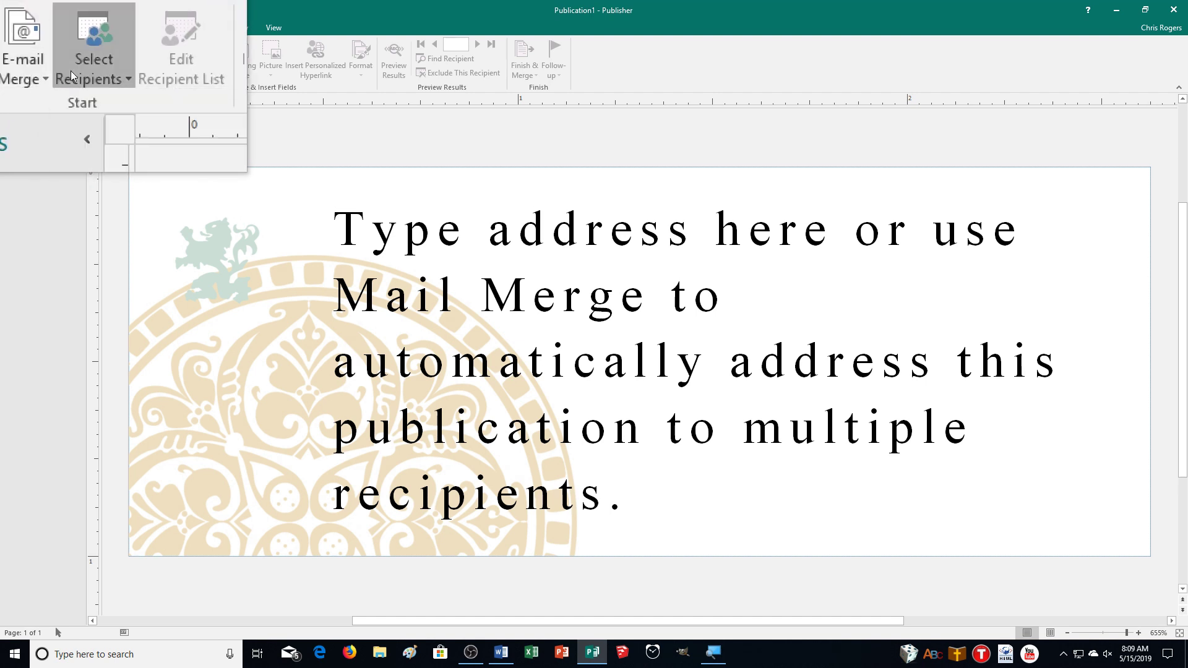
pyautogui.click(80, 69)
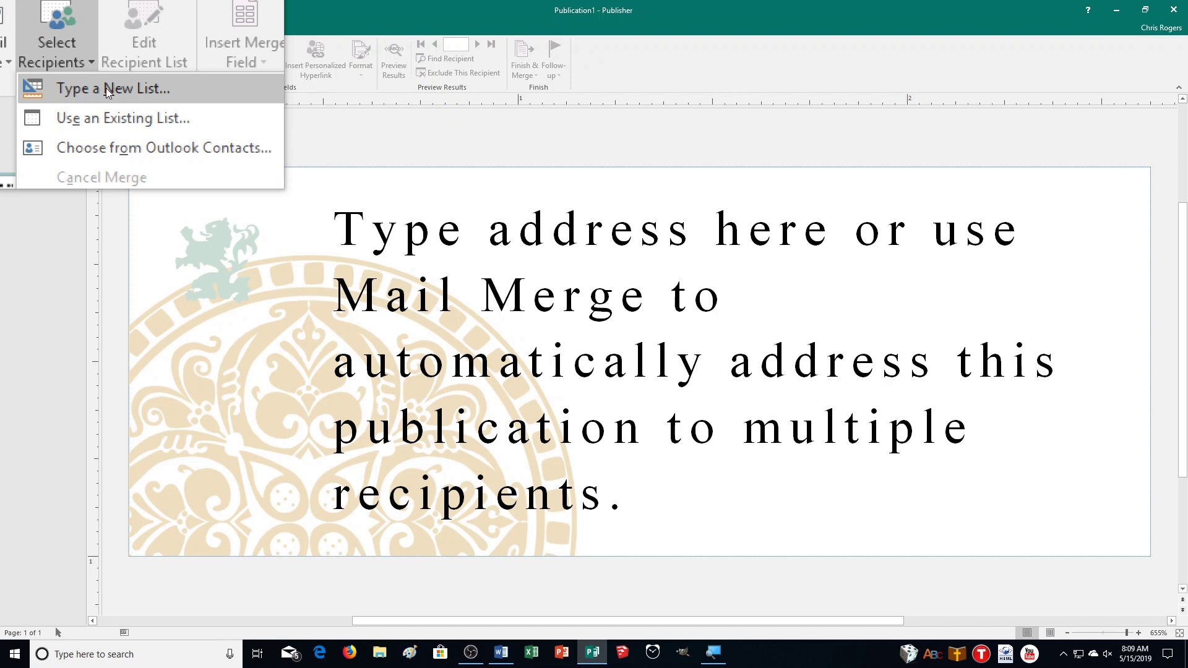
pyautogui.click(106, 88)
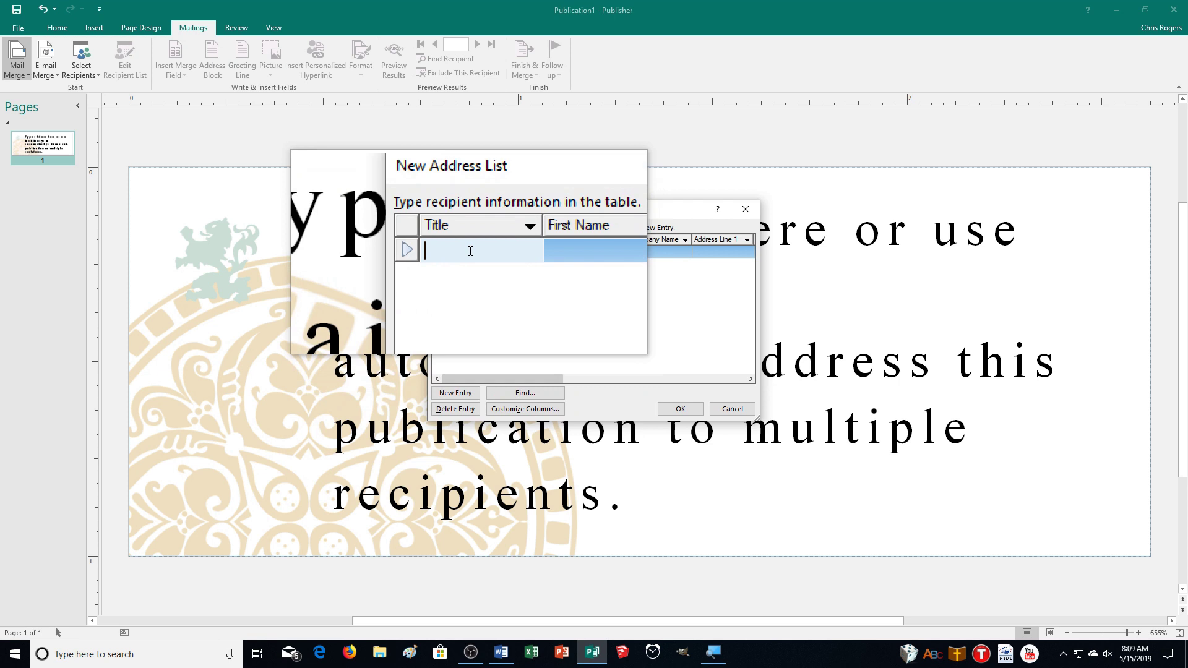
# - Review the address list columns, add a new entry, then cancel without saving any recipients
pyautogui.moveTo(496, 375); pyautogui.dragTo(695, 368)
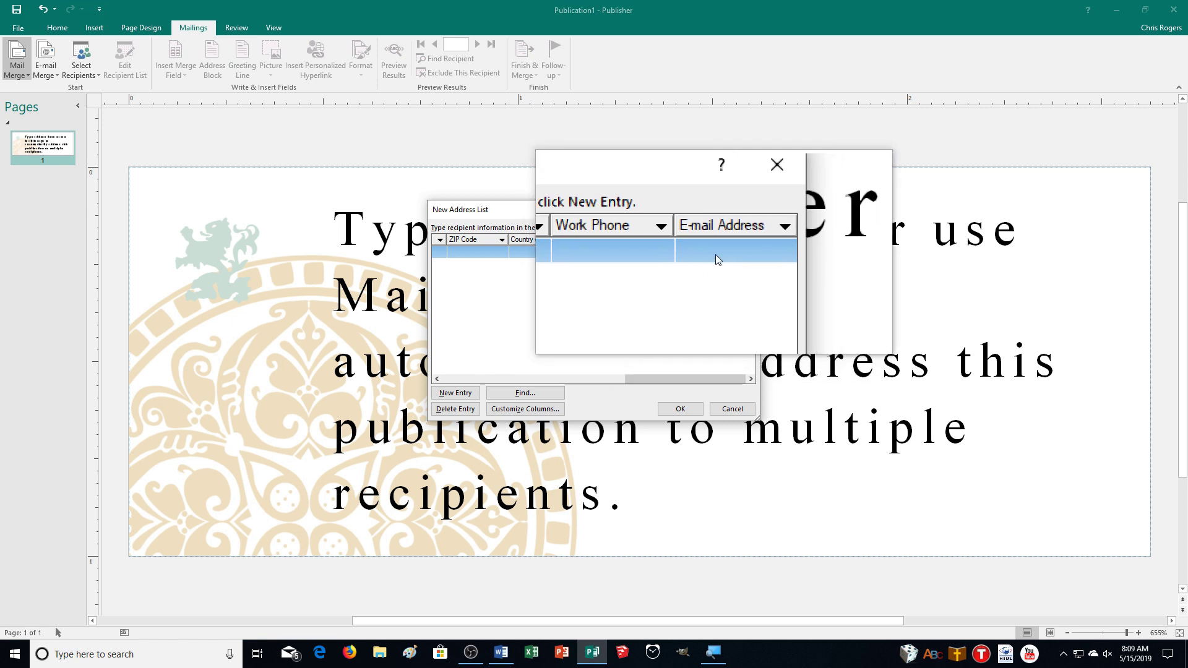
pyautogui.click(461, 394)
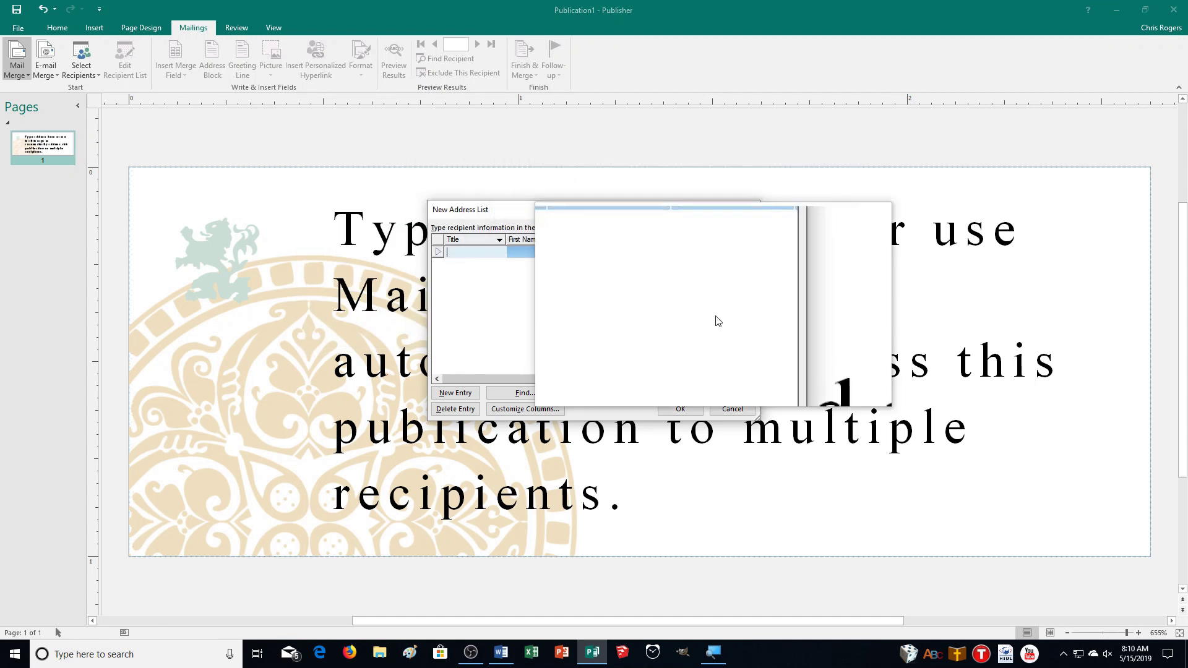
pyautogui.click(716, 409)
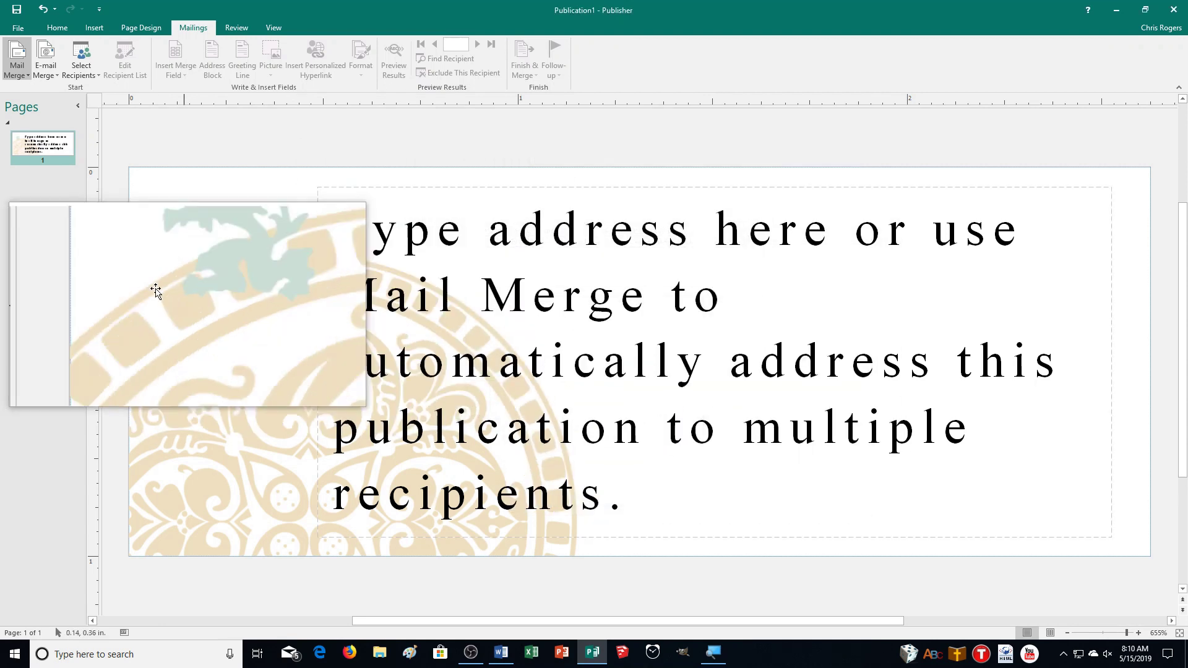
# - Use the existing w03h3Trustees.mdb database of six trustees as the merge recipient list
pyautogui.click(83, 76)
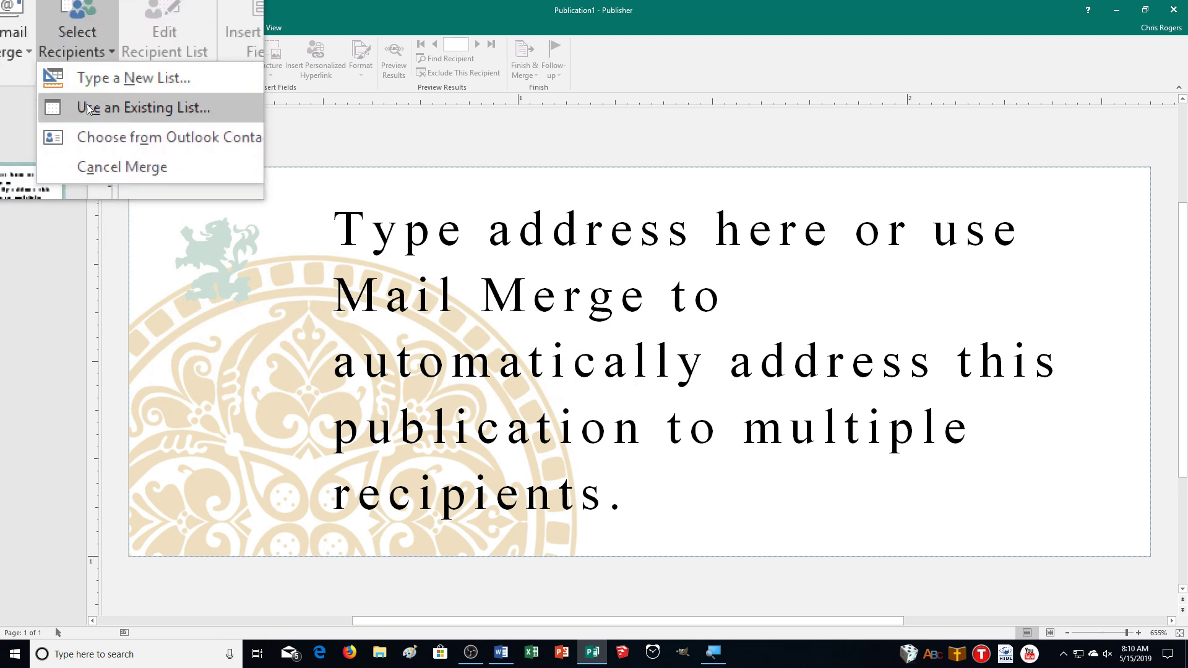
pyautogui.click(87, 108)
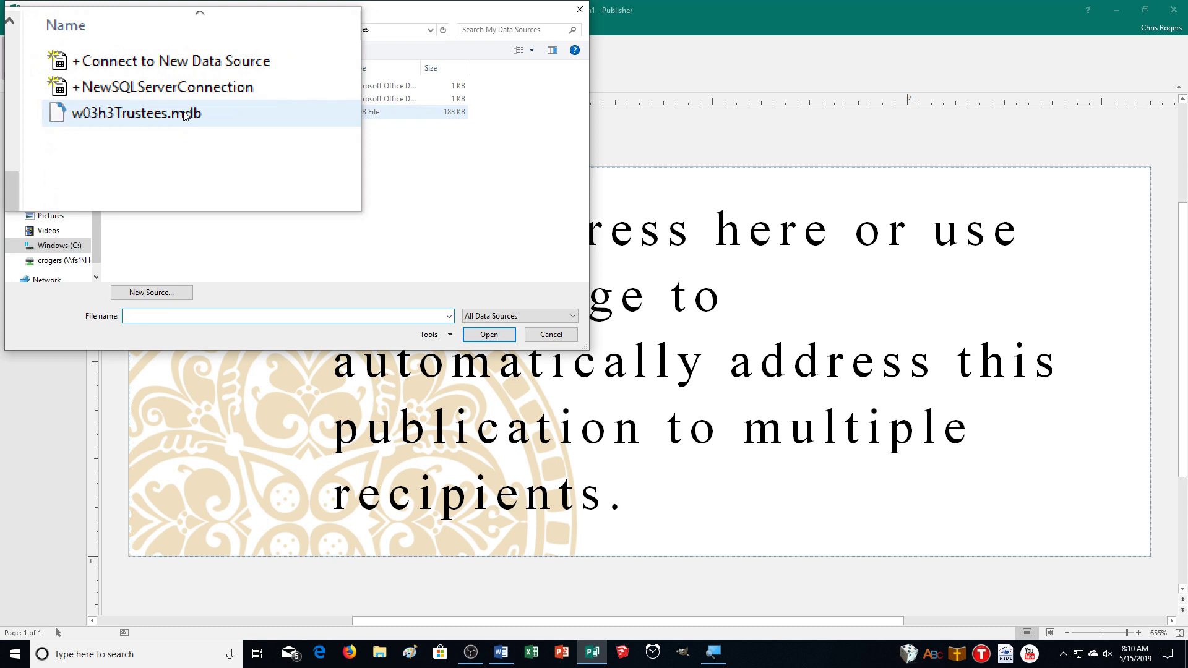
pyautogui.click(185, 112)
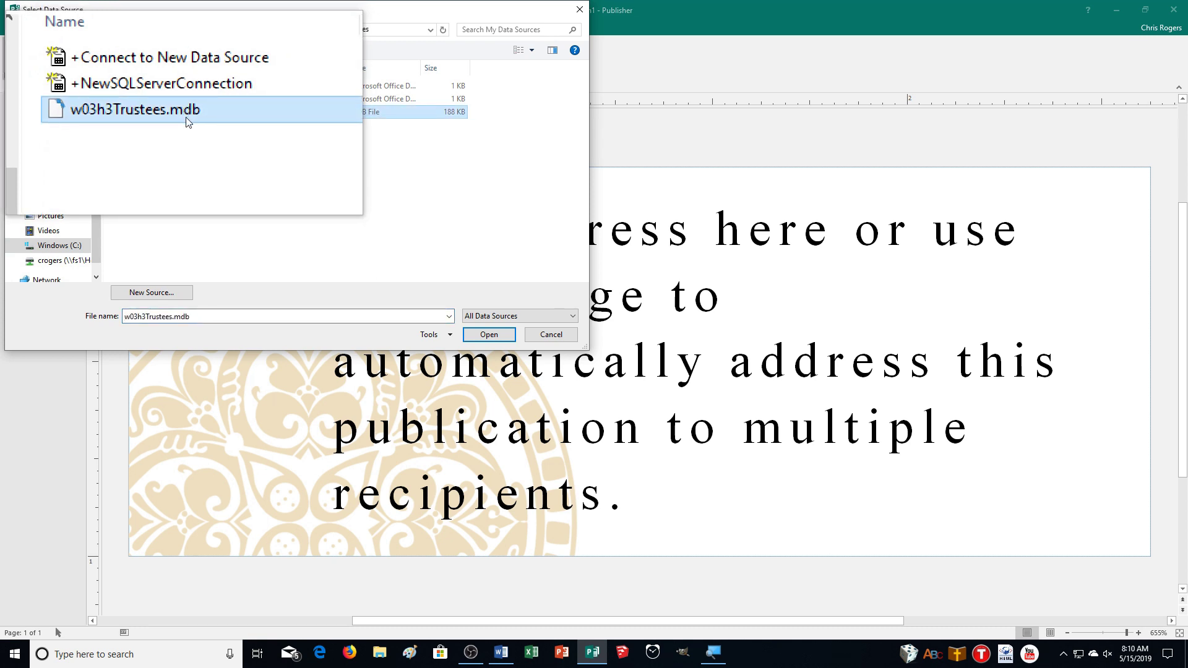
pyautogui.click(483, 336)
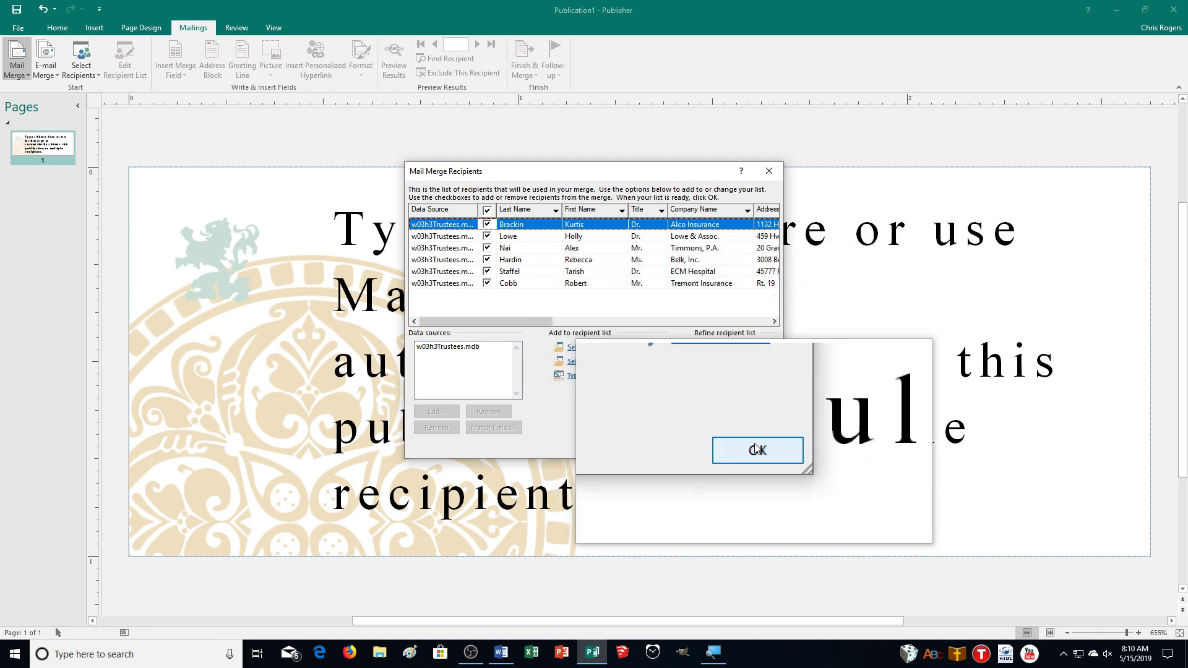
pyautogui.click(756, 450)
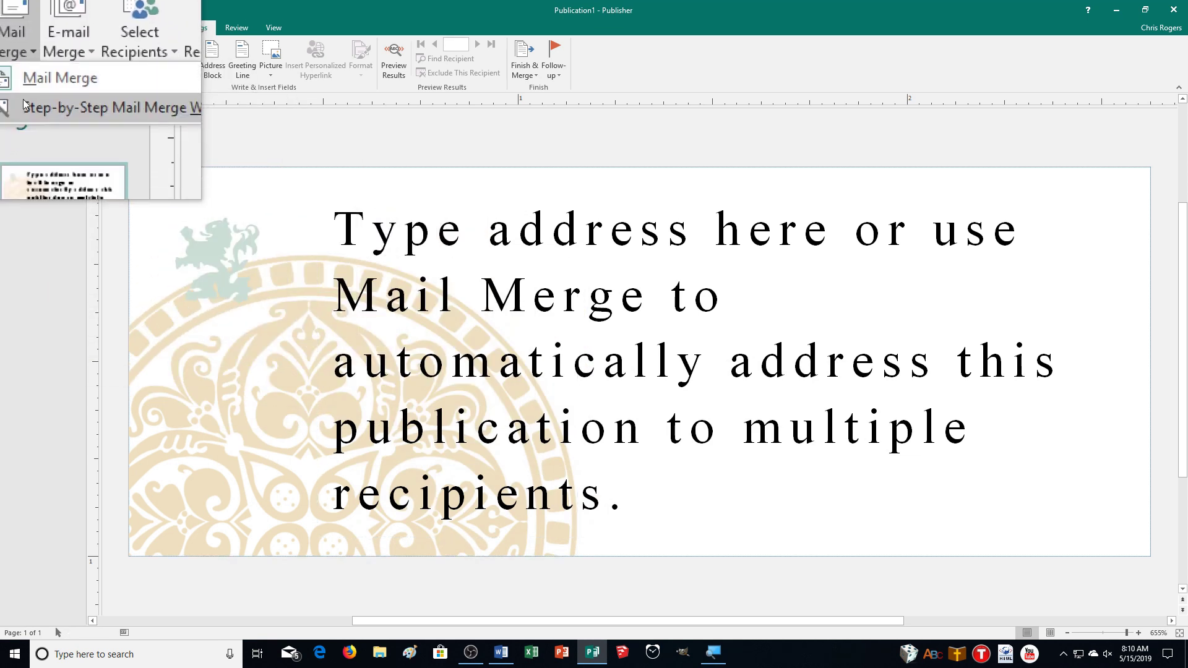
# - Clear the placeholder address text and insert the Title, First Name and Last Name merge fields
pyautogui.click(24, 99)
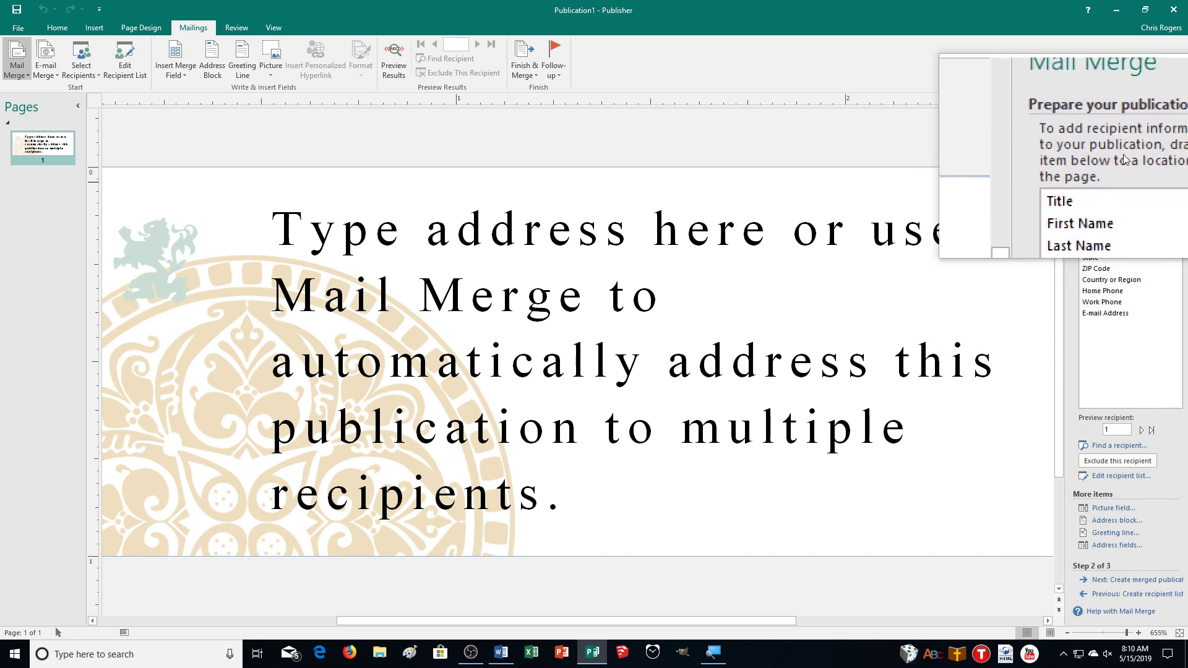
pyautogui.tripleClick(853, 440)
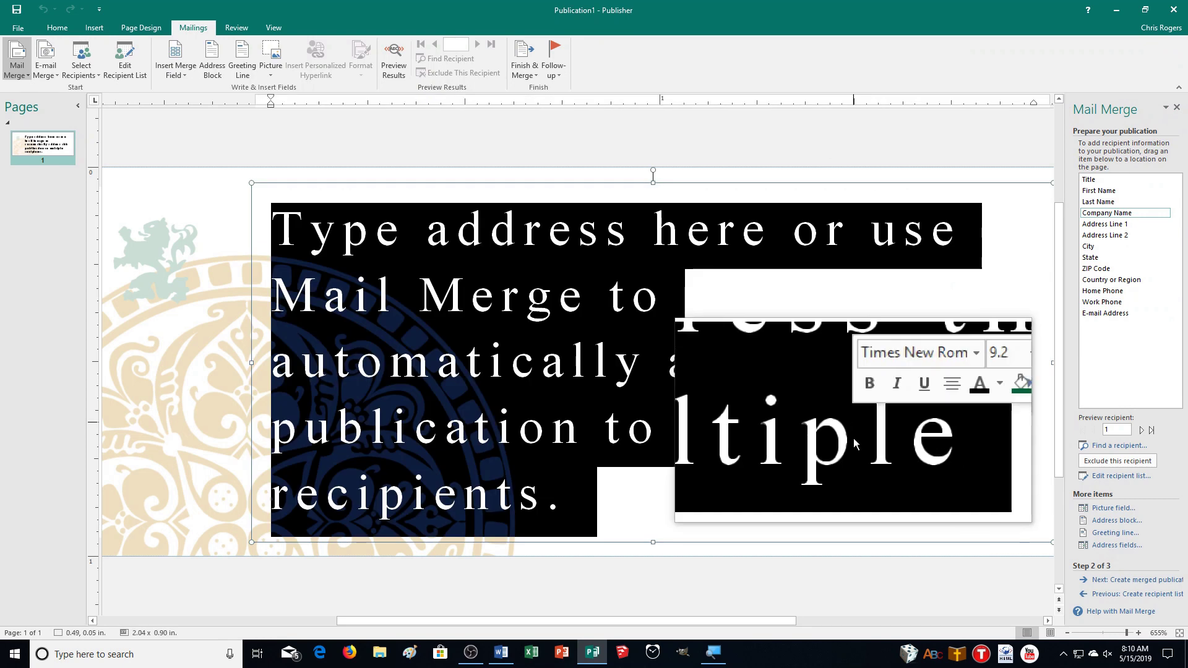
pyautogui.press('Delete')
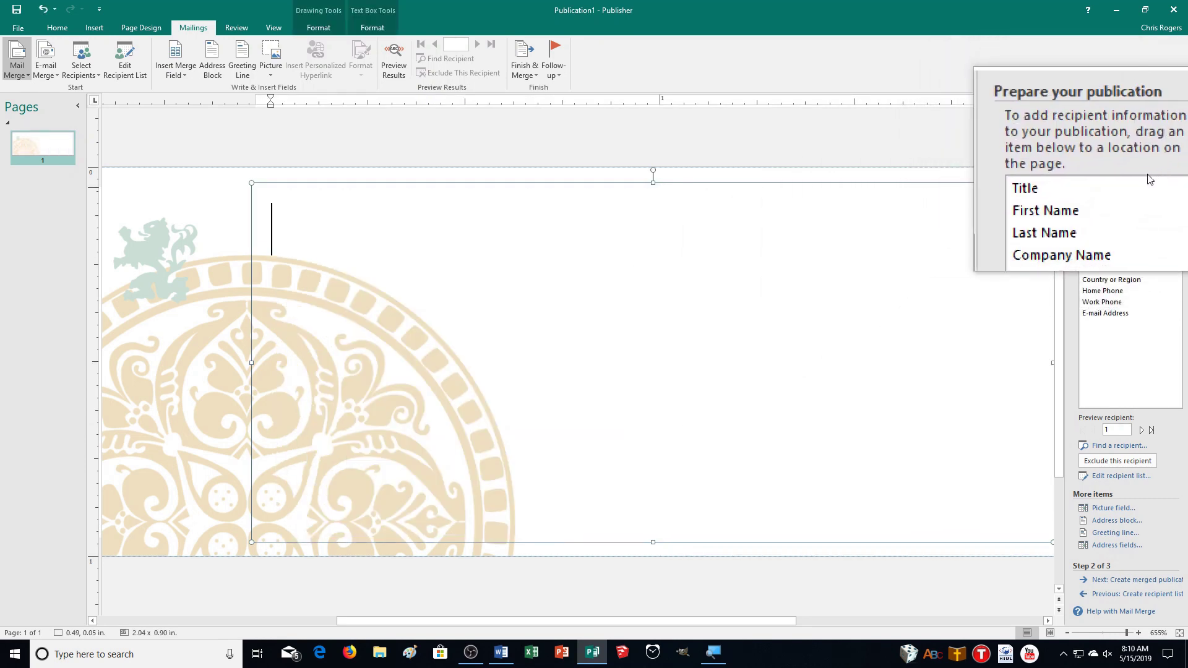
pyautogui.click(1124, 190)
pyautogui.moveTo(1119, 186); pyautogui.dragTo(743, 307)
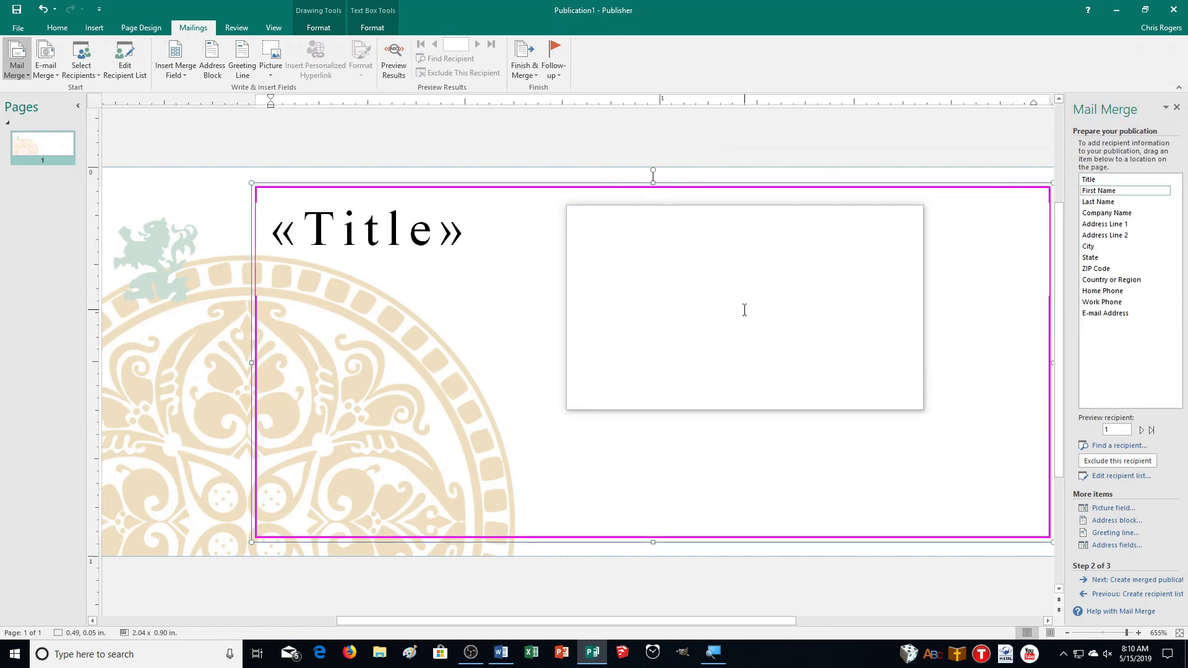
pyautogui.moveTo(1119, 190); pyautogui.dragTo(798, 273)
pyautogui.moveTo(1084, 224); pyautogui.dragTo(934, 240)
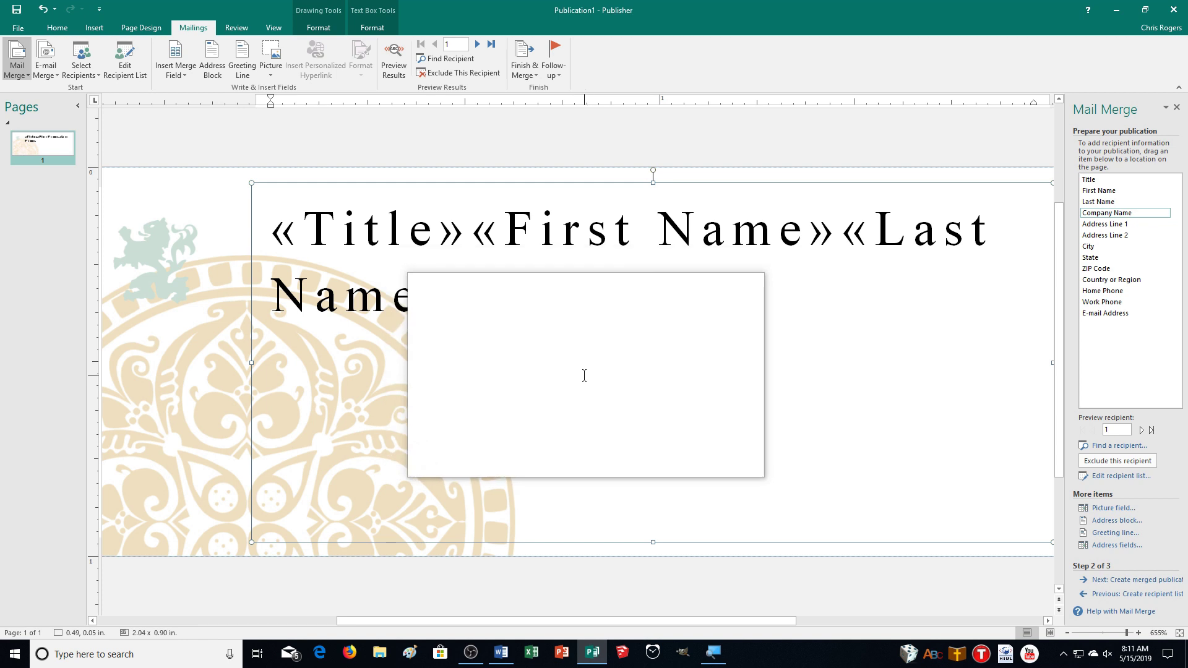
# - Add Company Name, Address Line 1 and Address Line 2 fields, moving Address Line 2 above Address Line 1
pyautogui.moveTo(1112, 220); pyautogui.dragTo(775, 381)
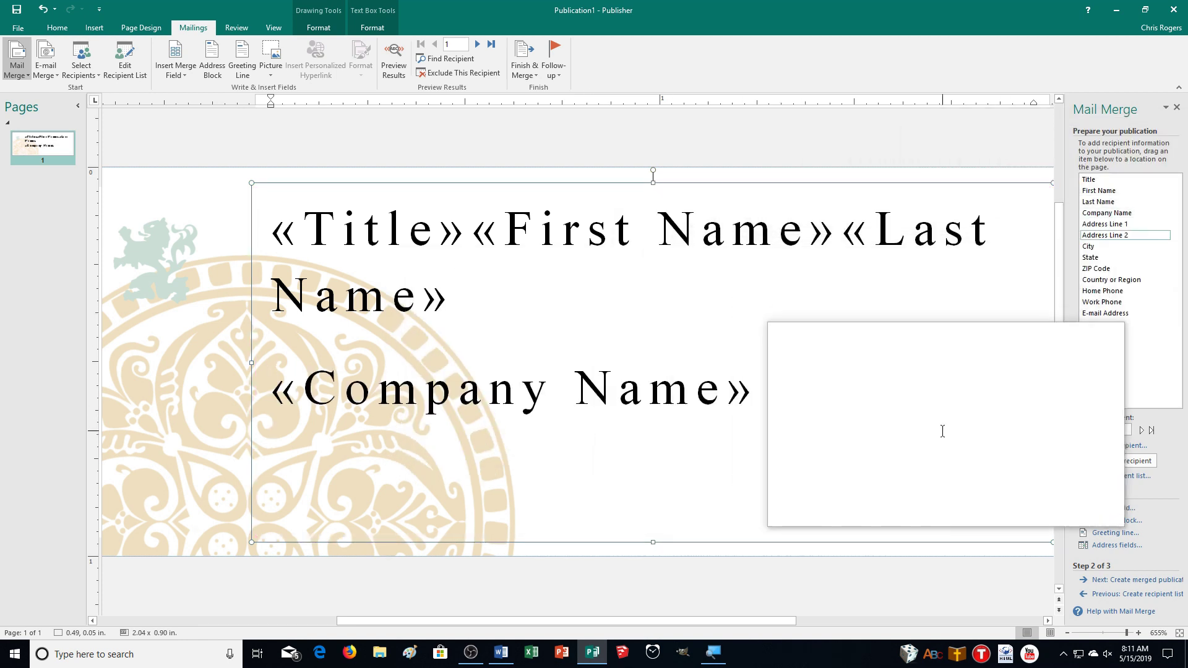
pyautogui.write('\\')
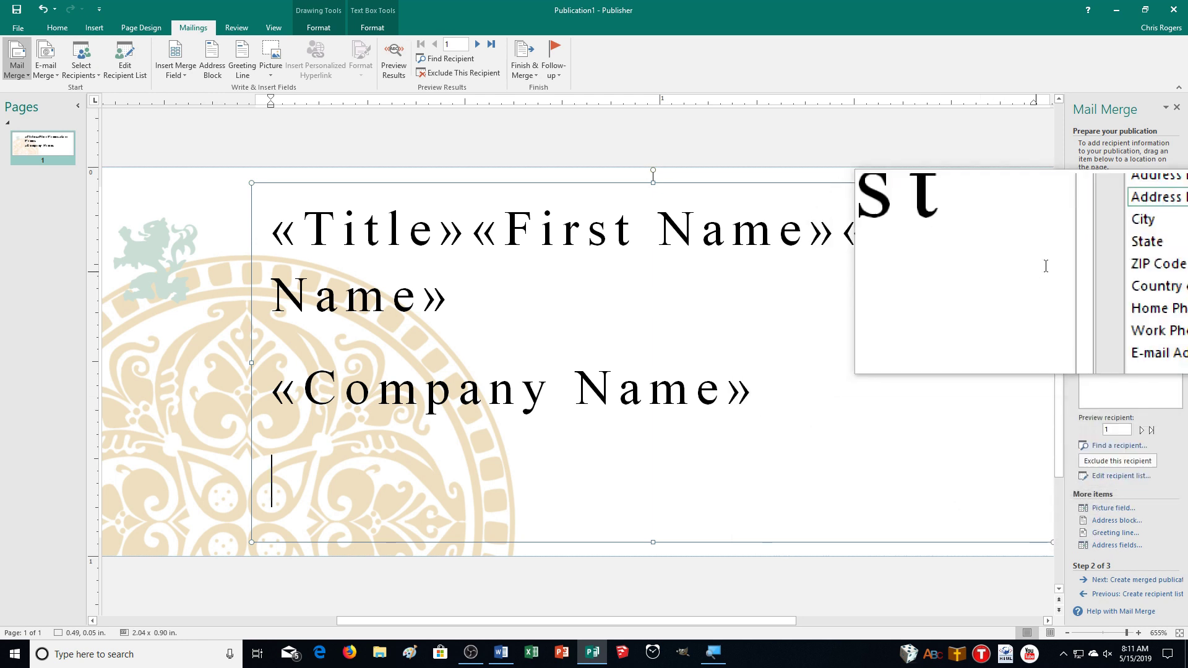
pyautogui.moveTo(1105, 224); pyautogui.dragTo(714, 480)
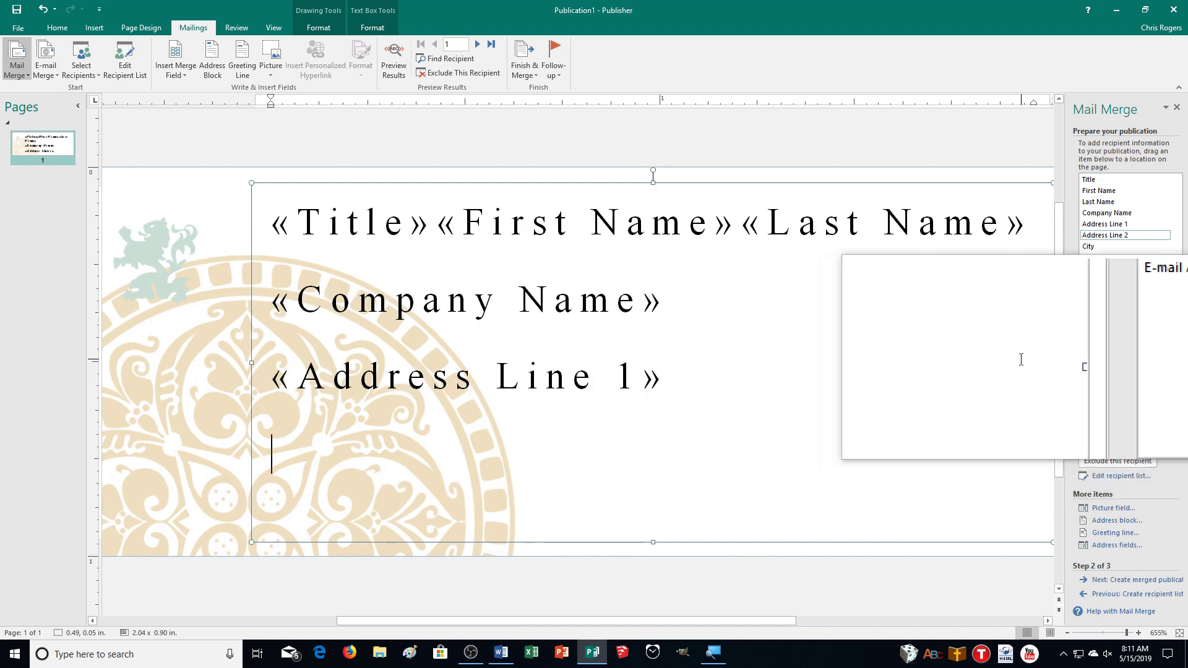
pyautogui.moveTo(1127, 236); pyautogui.dragTo(711, 455)
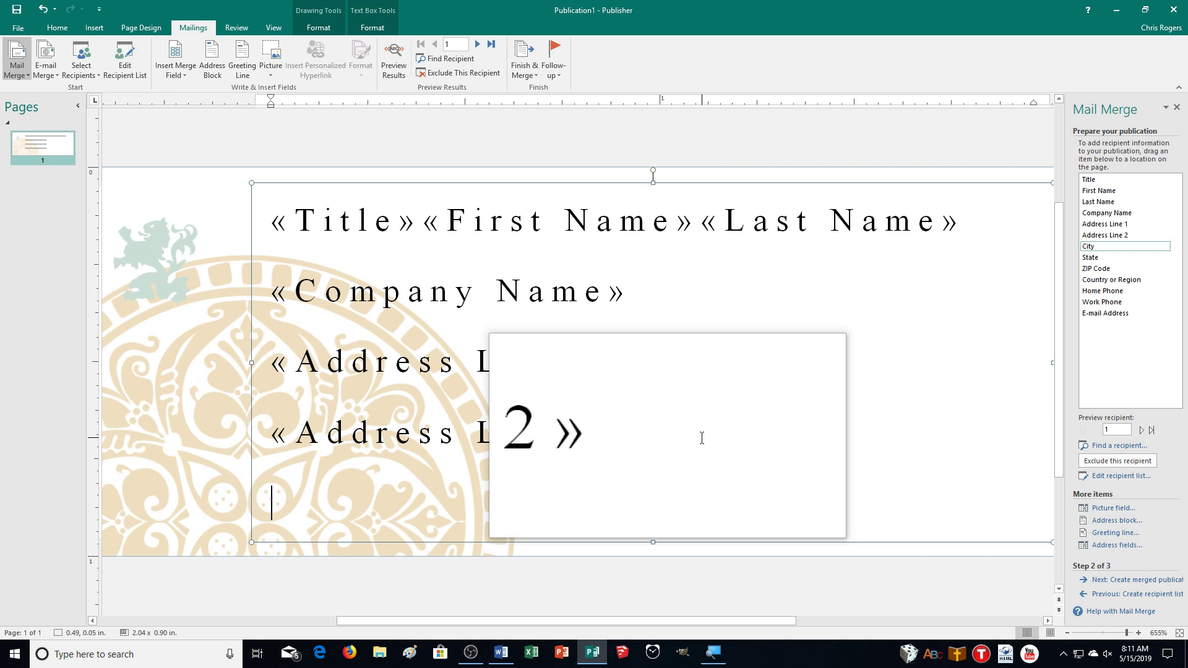
pyautogui.click(544, 432)
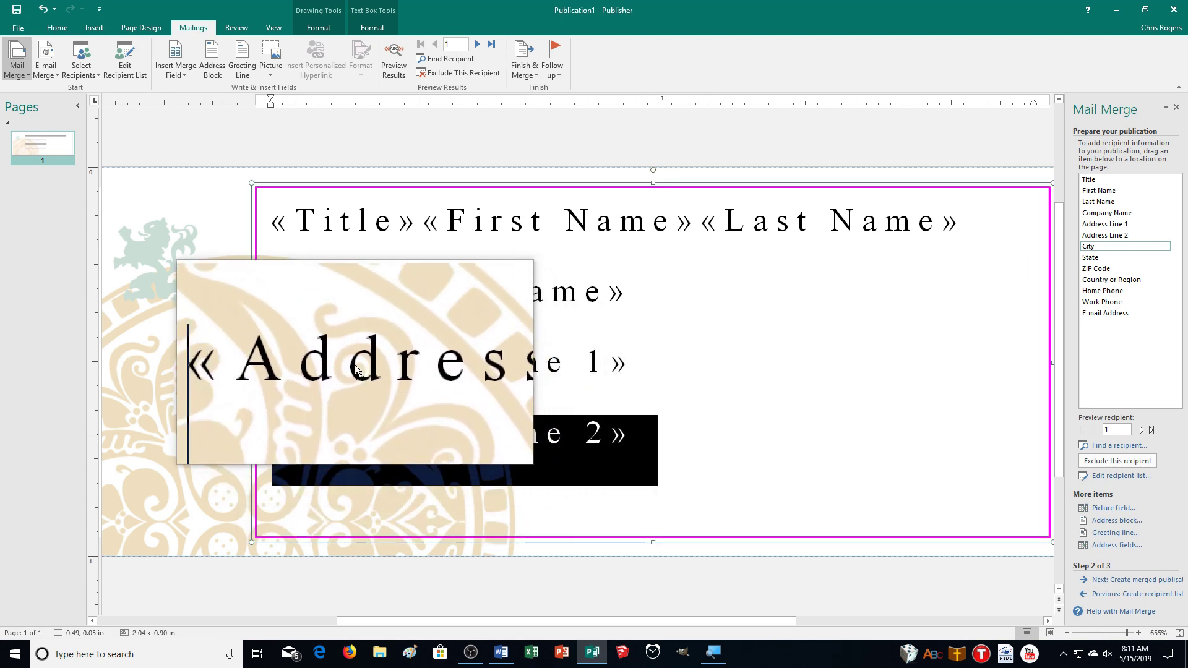
pyautogui.moveTo(276, 360); pyautogui.dragTo(276, 361)
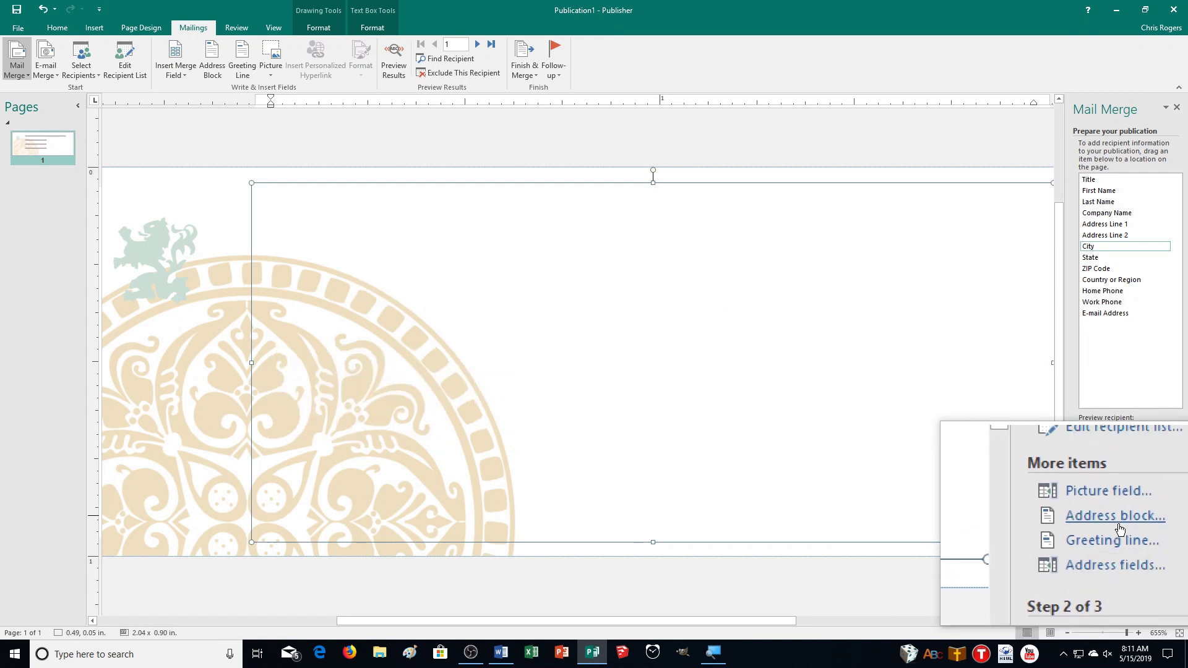
# - Skip inserting an address block and advance the merge to Create merged publications
pyautogui.click(1117, 523)
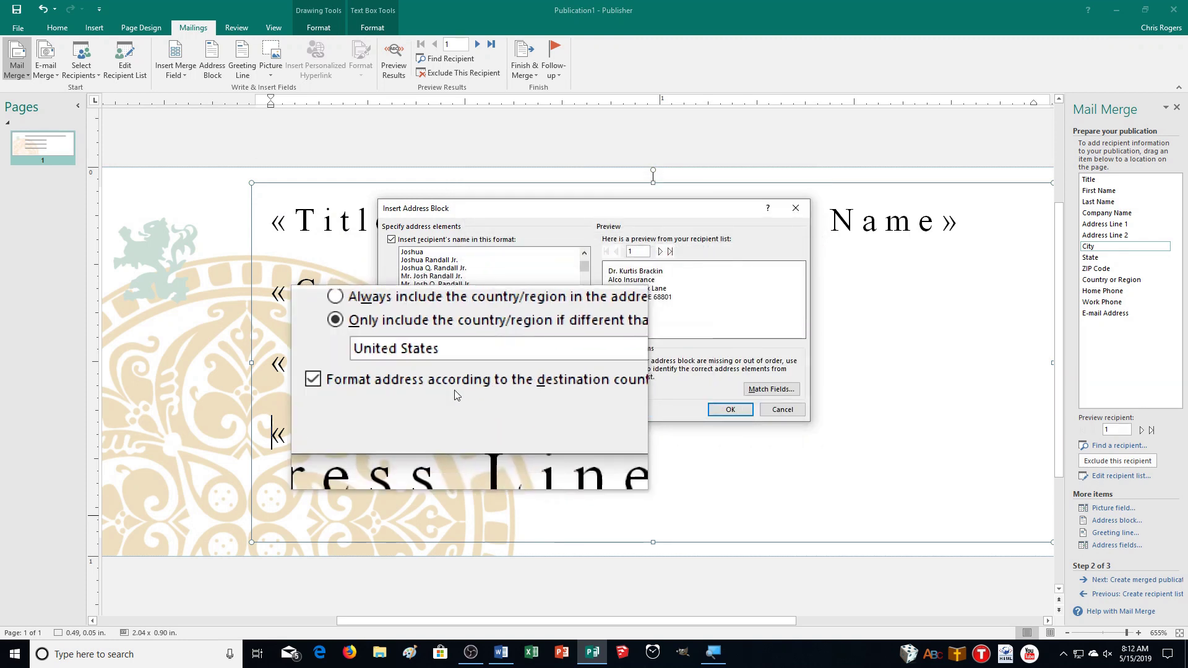
pyautogui.click(782, 409)
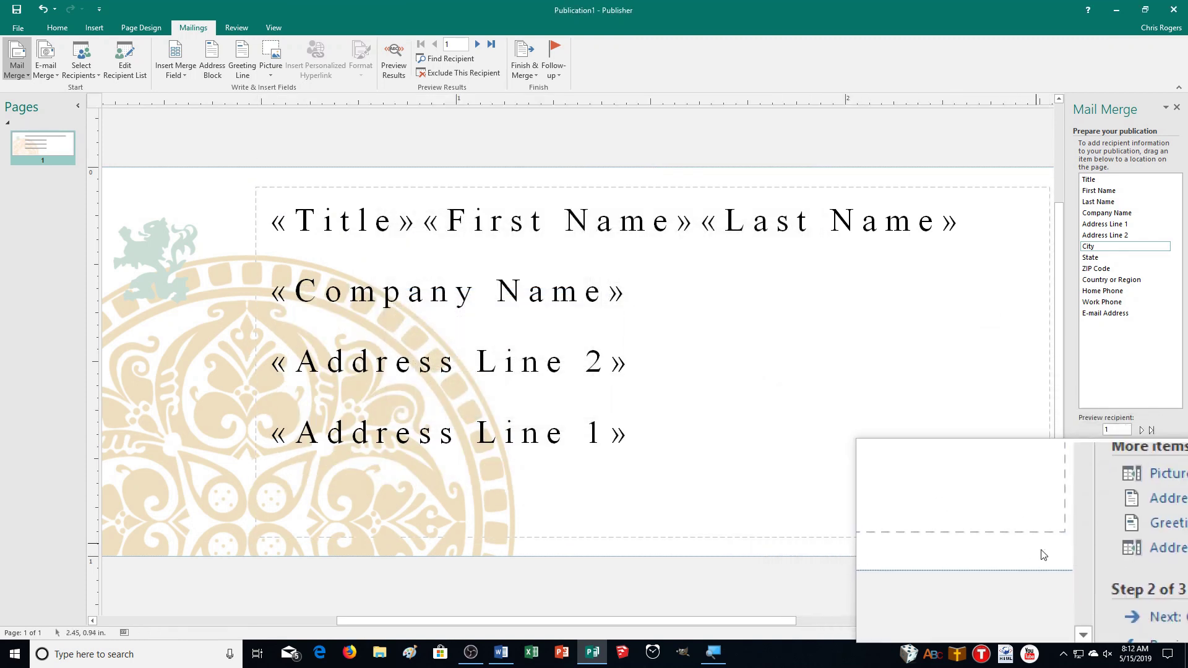
pyautogui.click(1142, 585)
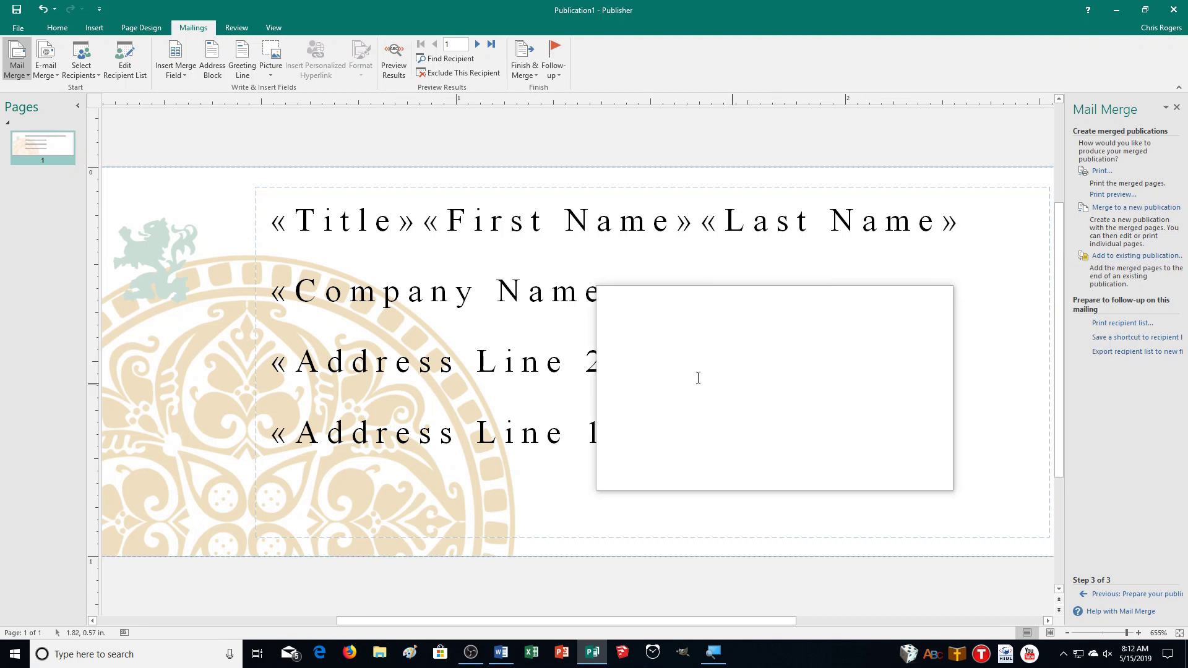
# - Close the Ambassador label without saving and open the built-in Labels template category
pyautogui.click(20, 33)
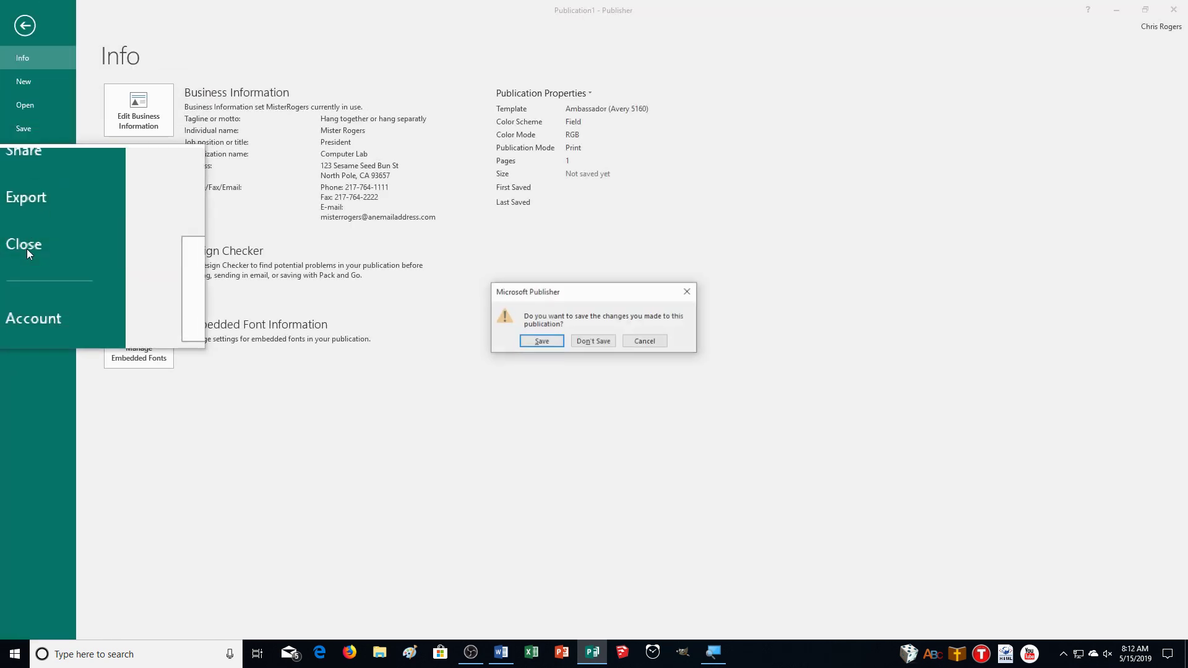
pyautogui.click(593, 341)
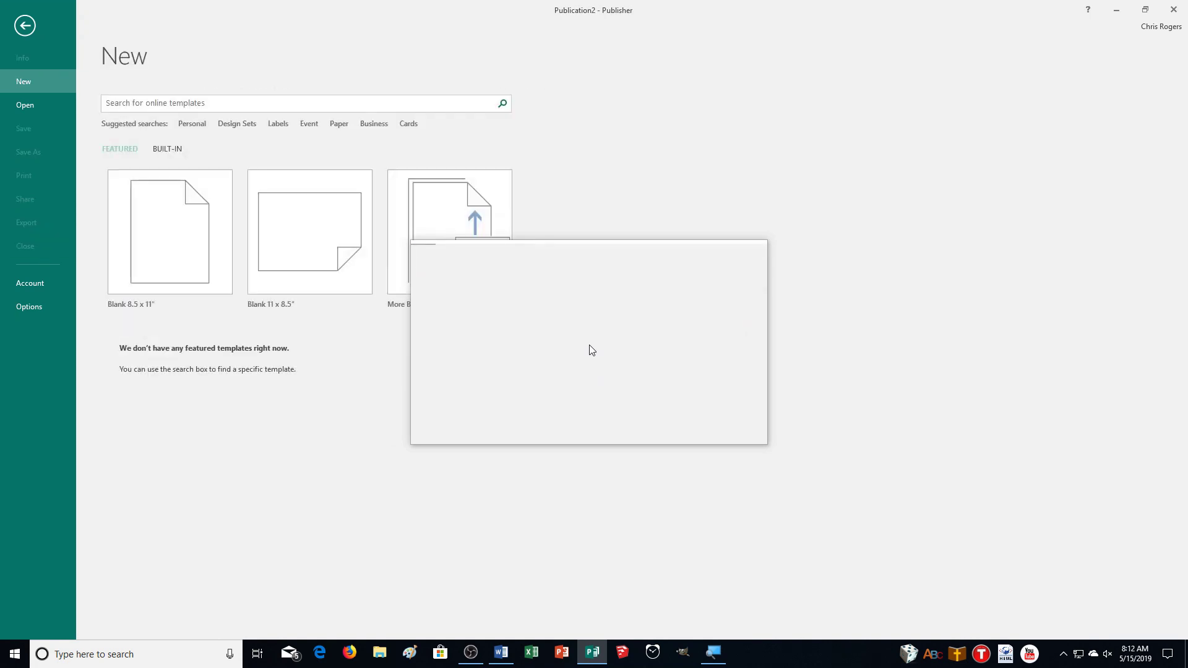
pyautogui.click(166, 153)
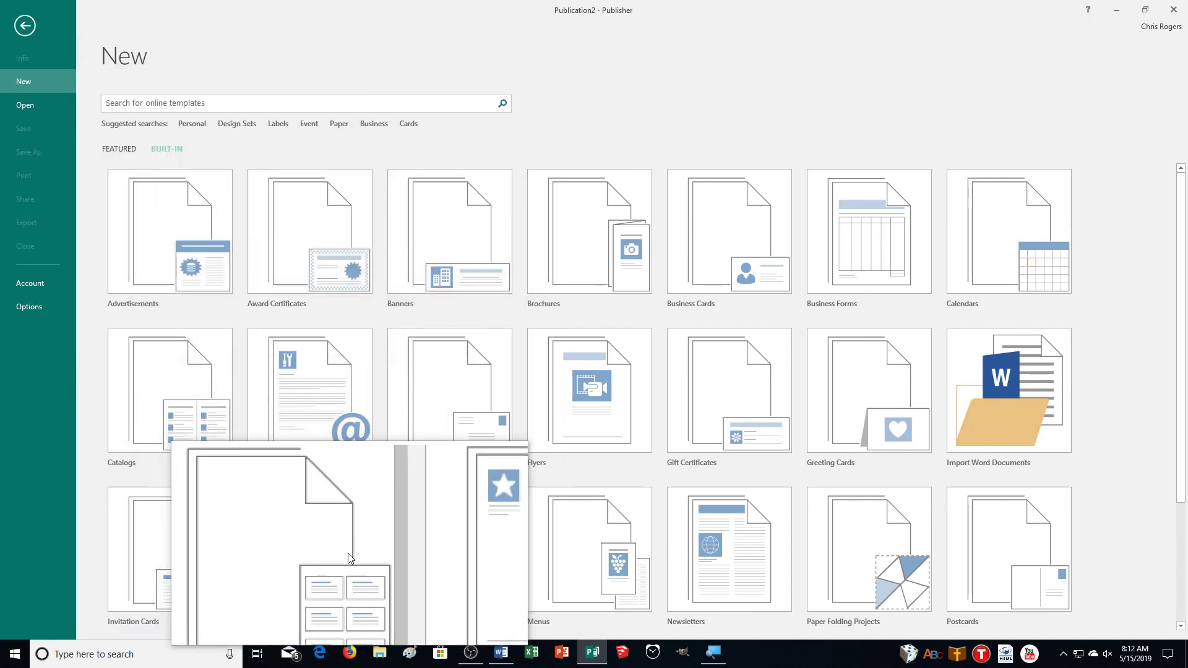
pyautogui.click(334, 575)
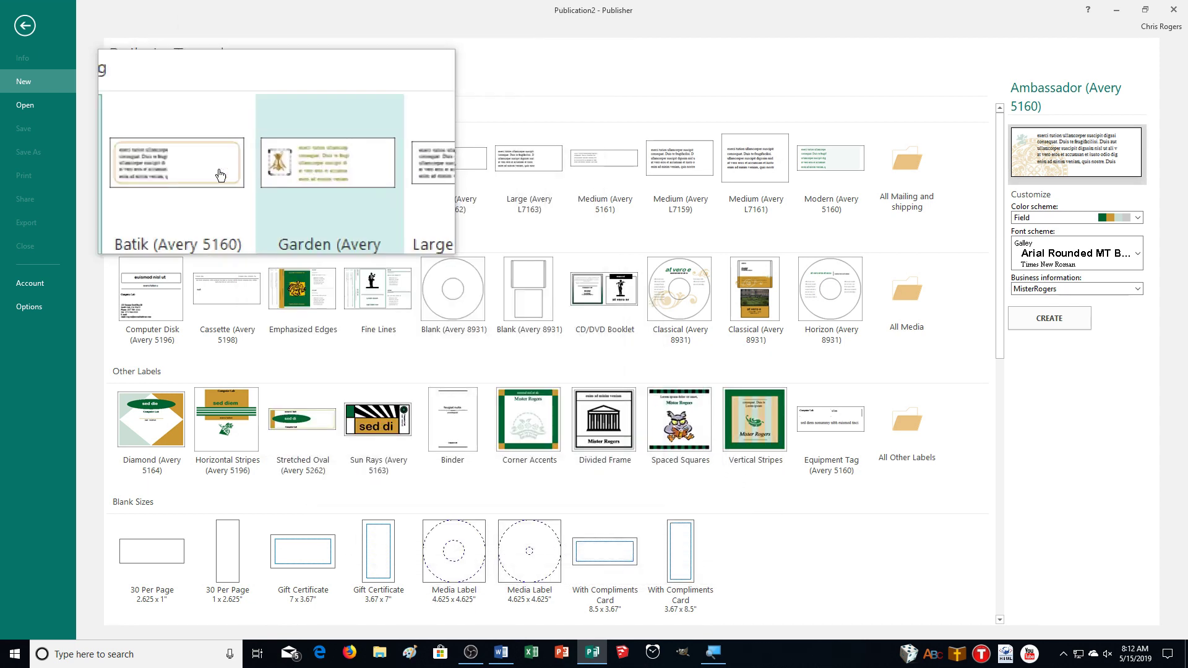
# - Select the Large (Avery 5162) label template and apply the Technic colour scheme
pyautogui.click(365, 184)
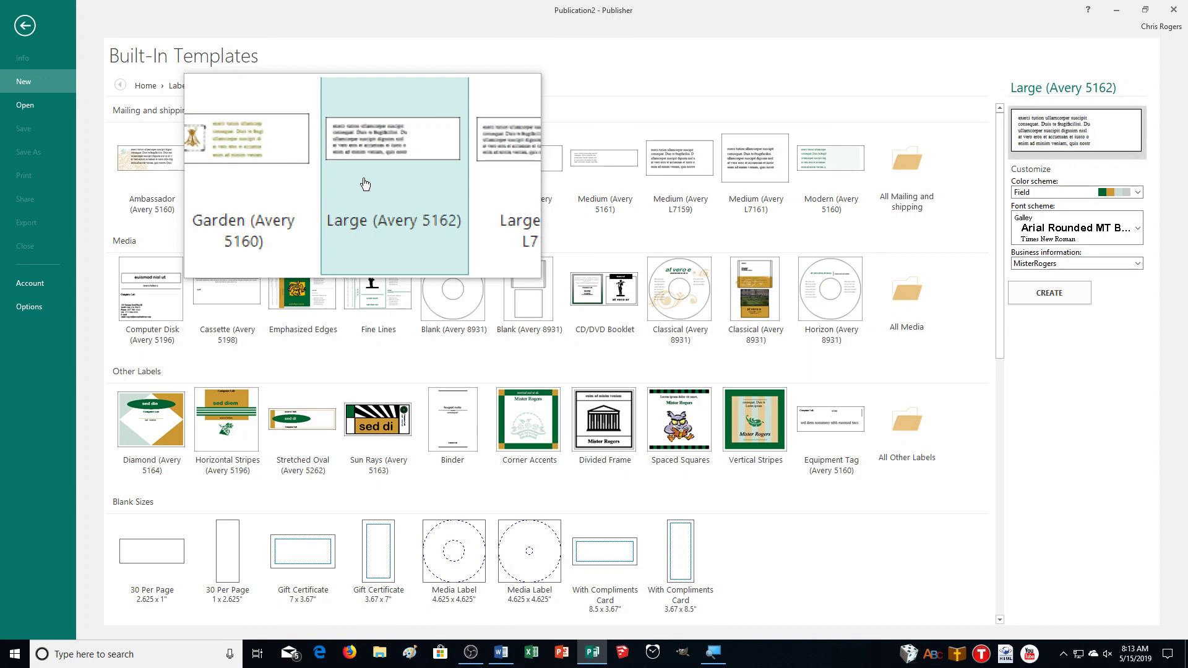
pyautogui.click(1074, 200)
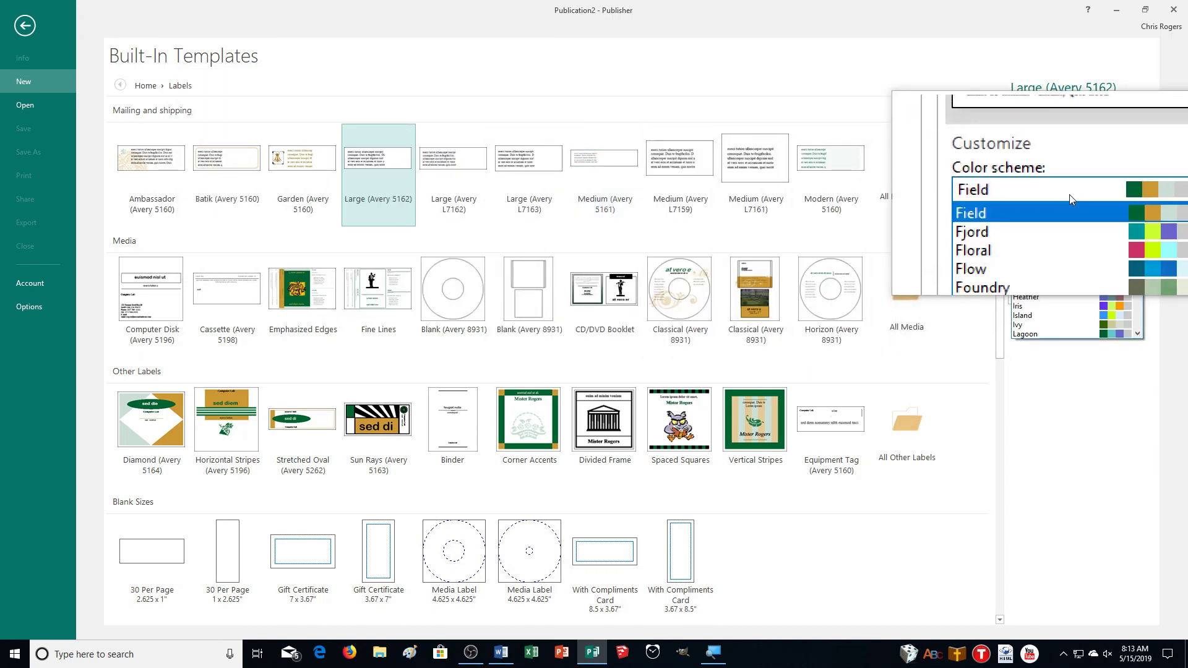
pyautogui.scroll(-6, 1064, 235)
pyautogui.scroll(-5, 1056, 246)
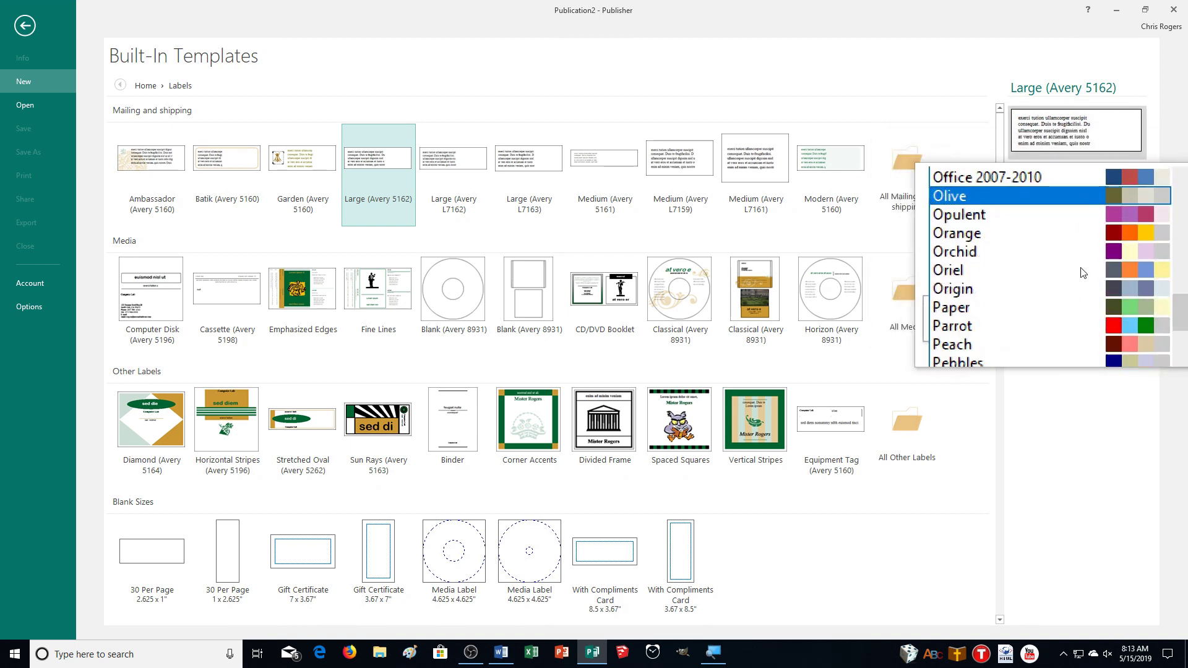
pyautogui.scroll(-7, 1083, 273)
pyautogui.scroll(-2, 1080, 268)
pyautogui.scroll(1, 990, 241)
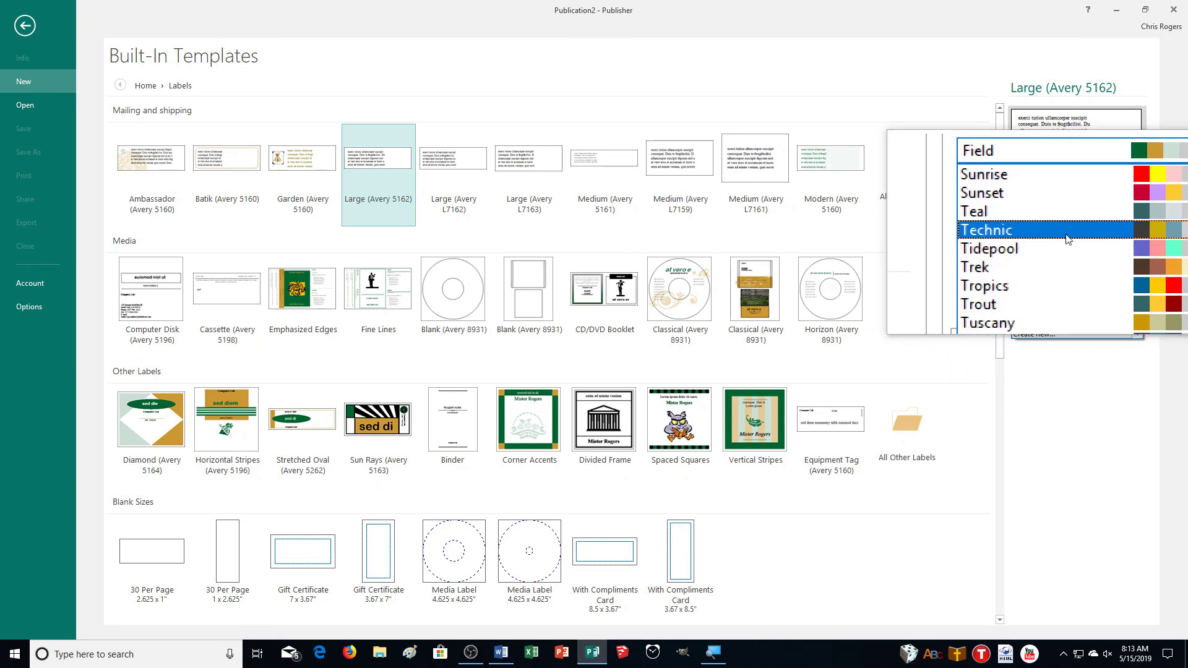
pyautogui.click(1067, 239)
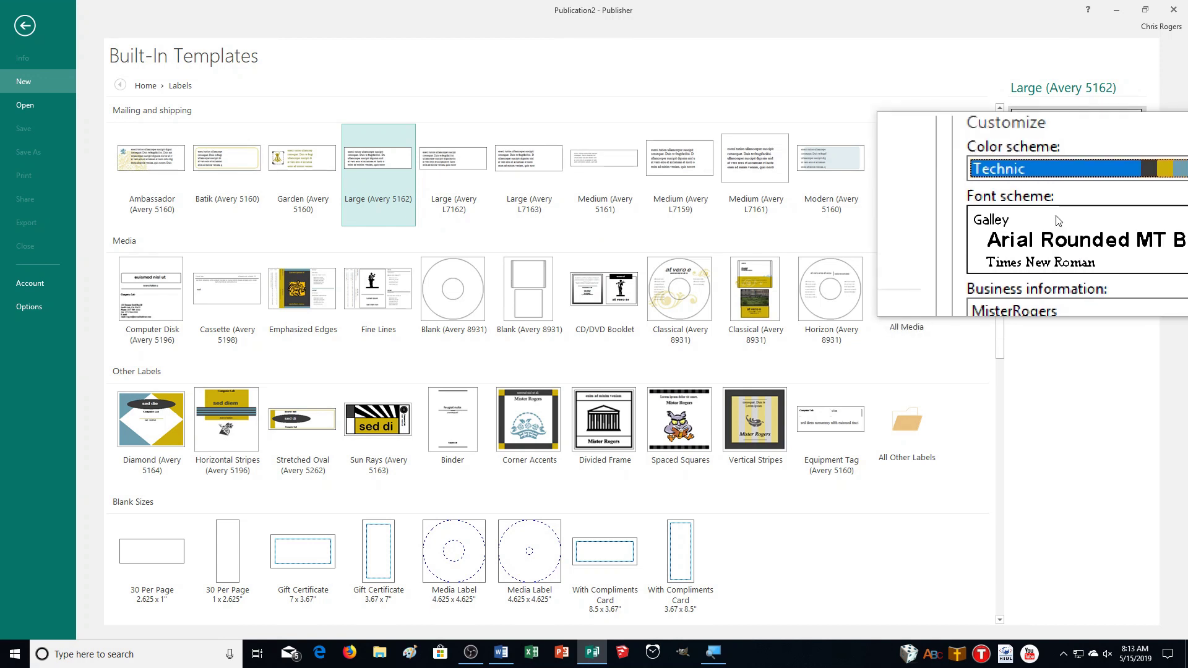
# - Set the template's font scheme to Basis
pyautogui.click(1057, 221)
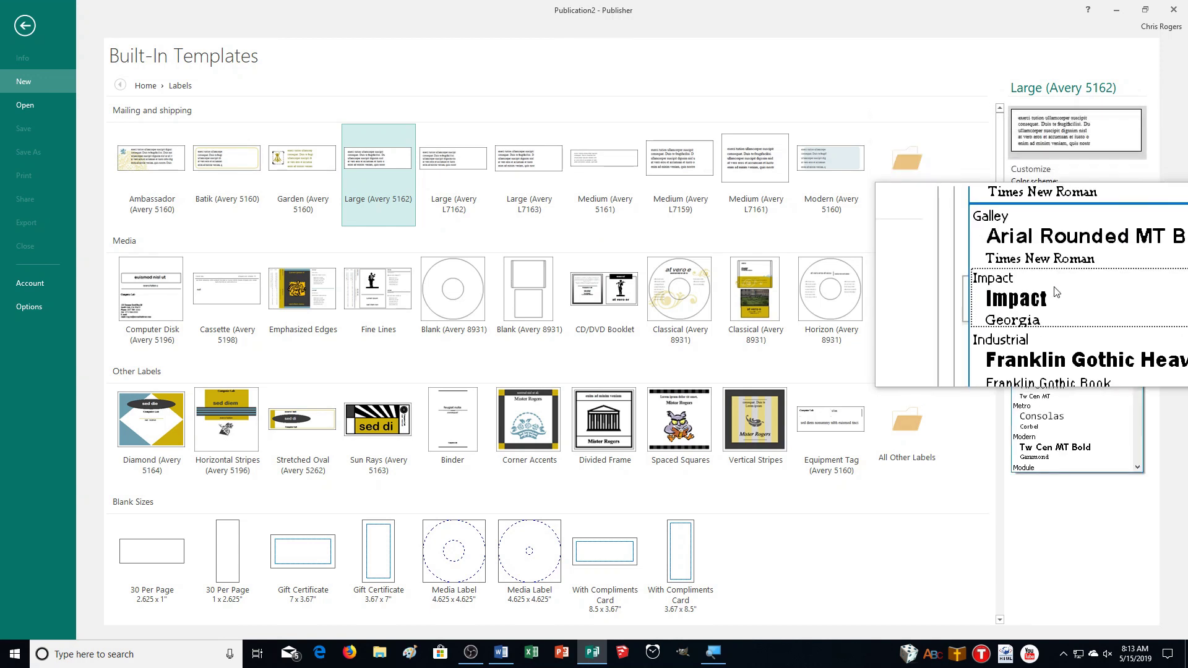
pyautogui.scroll(2, 1055, 291)
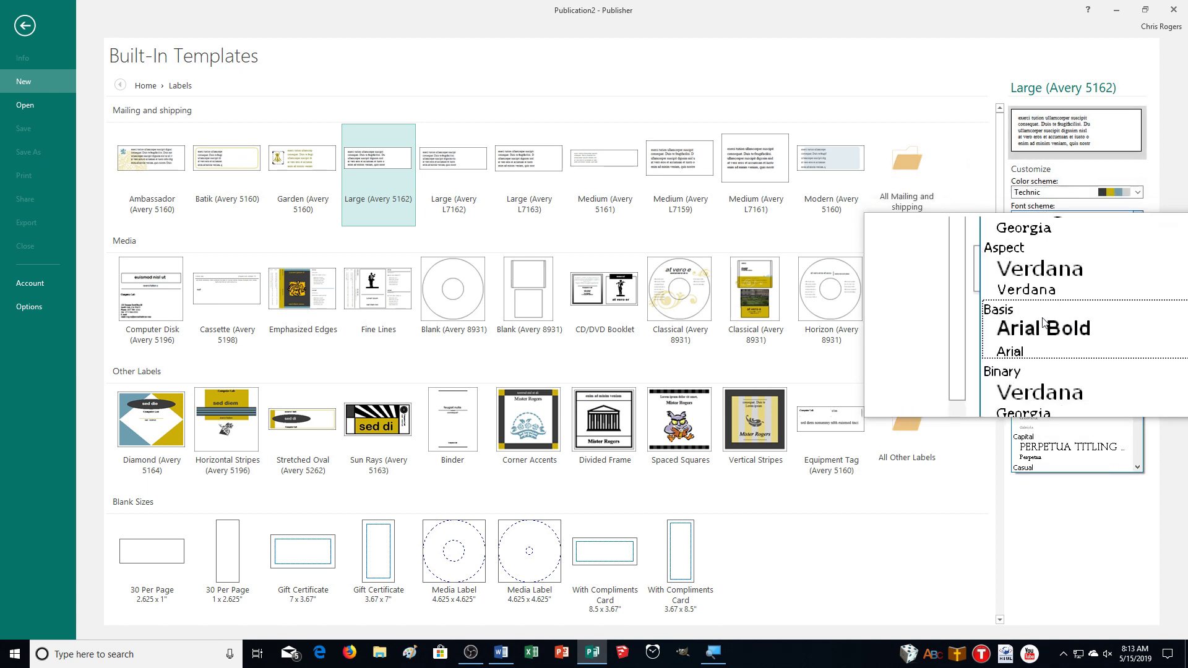
pyautogui.click(1044, 321)
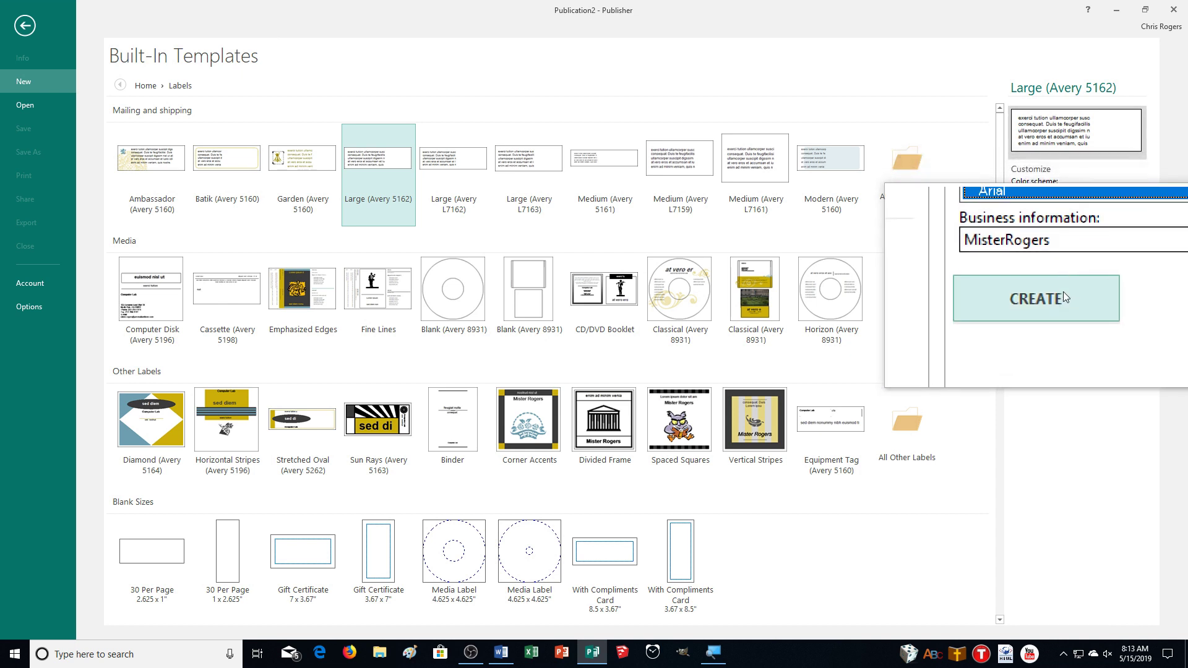
# - Create the Large label publication and save it as 42LABELS_MR in the CADemonstration2 folder
pyautogui.click(984, 291)
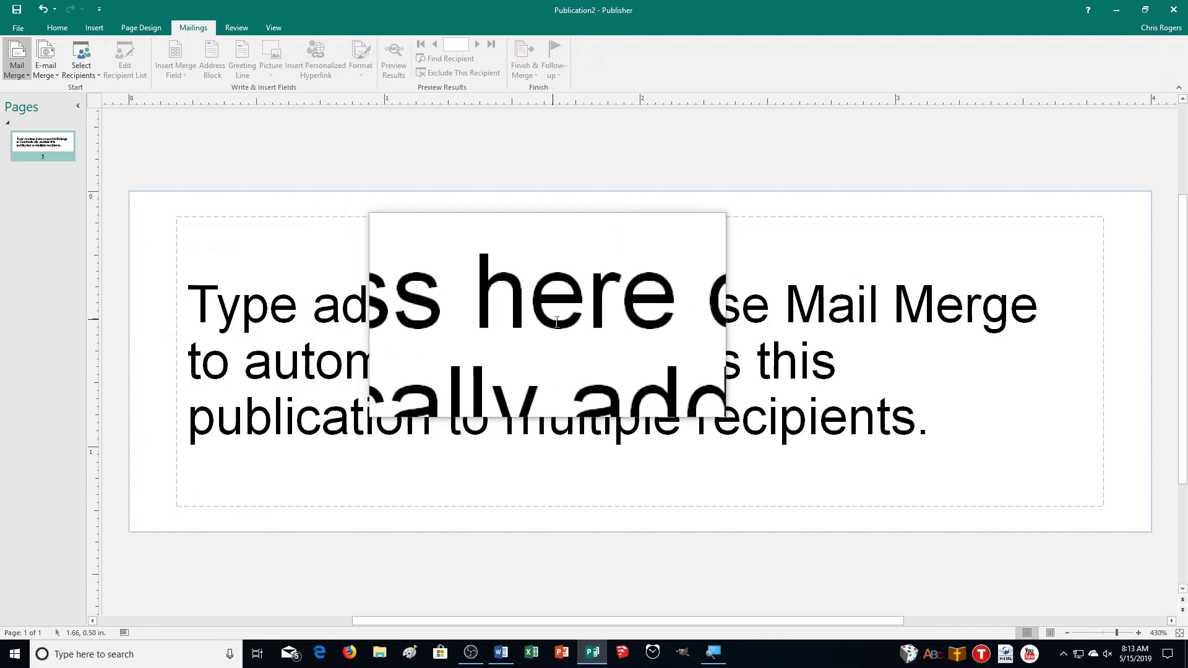
pyautogui.click(15, 28)
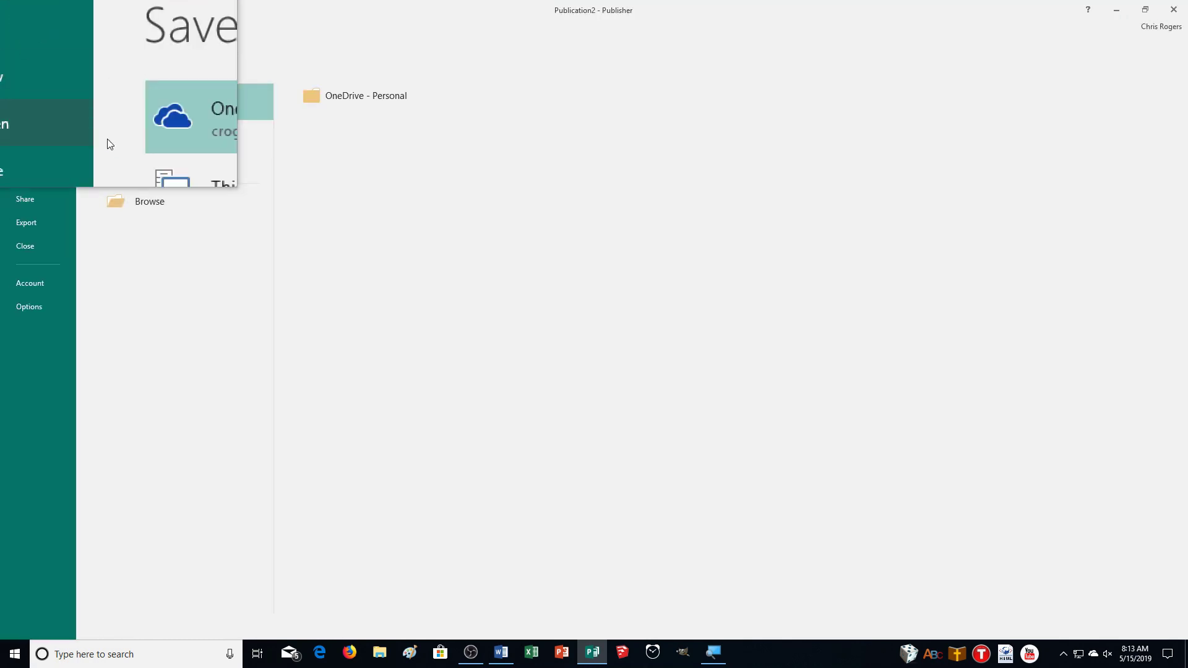
pyautogui.click(183, 207)
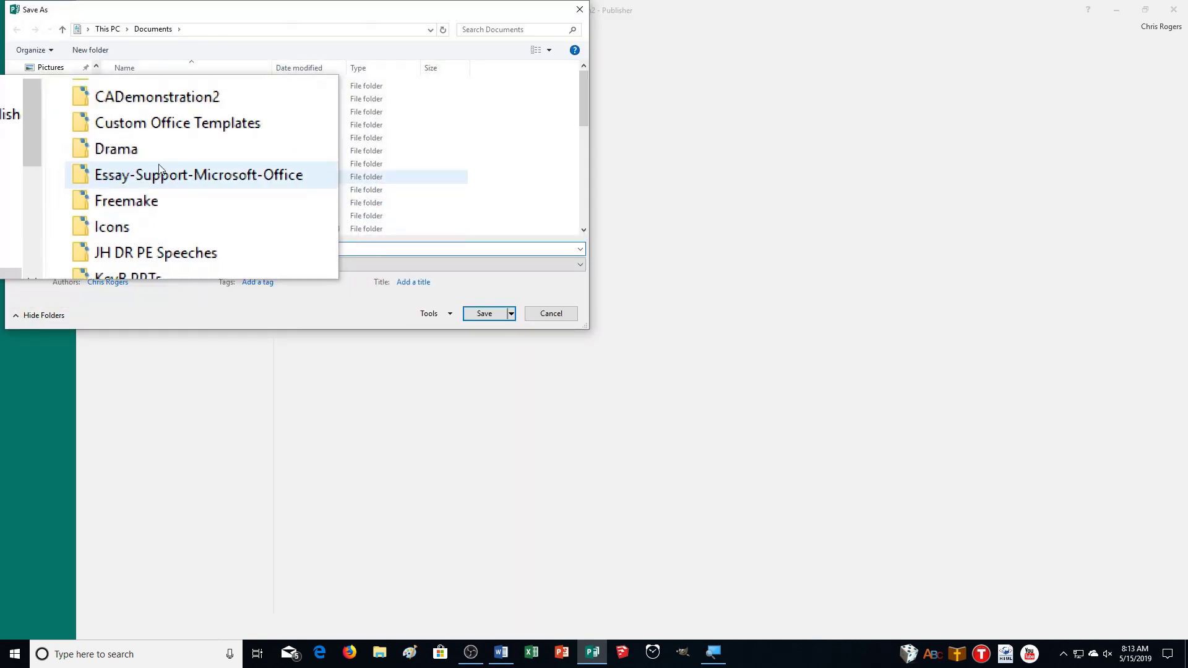
pyautogui.doubleClick(161, 143)
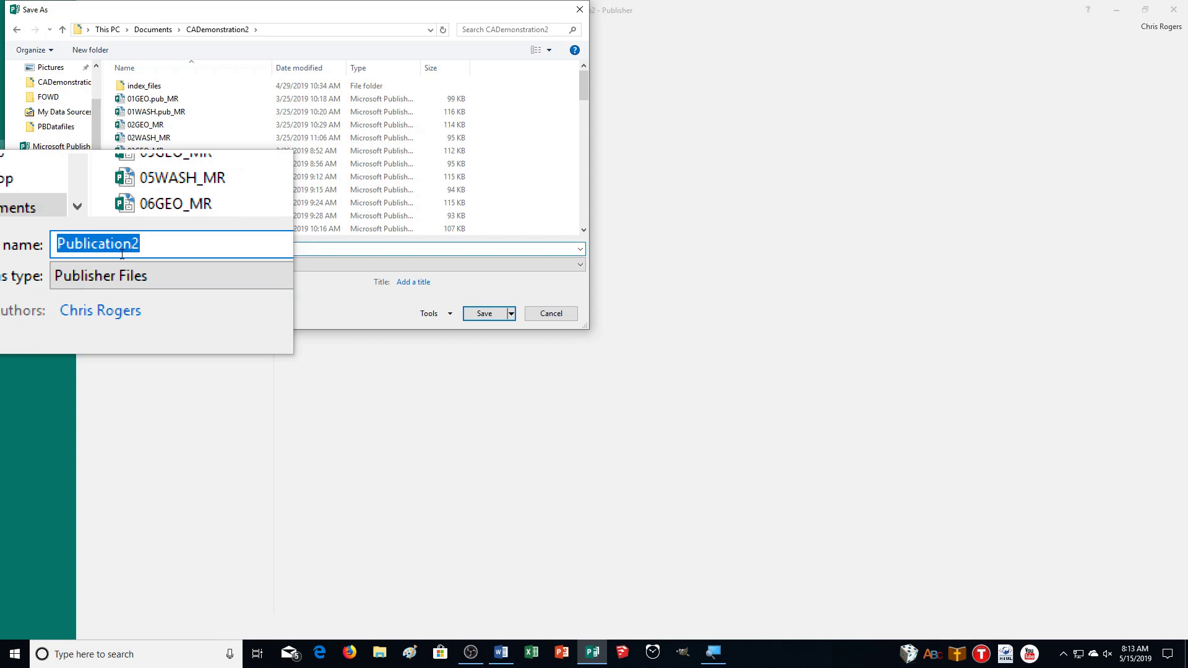
pyautogui.write('42LABELS_MR')
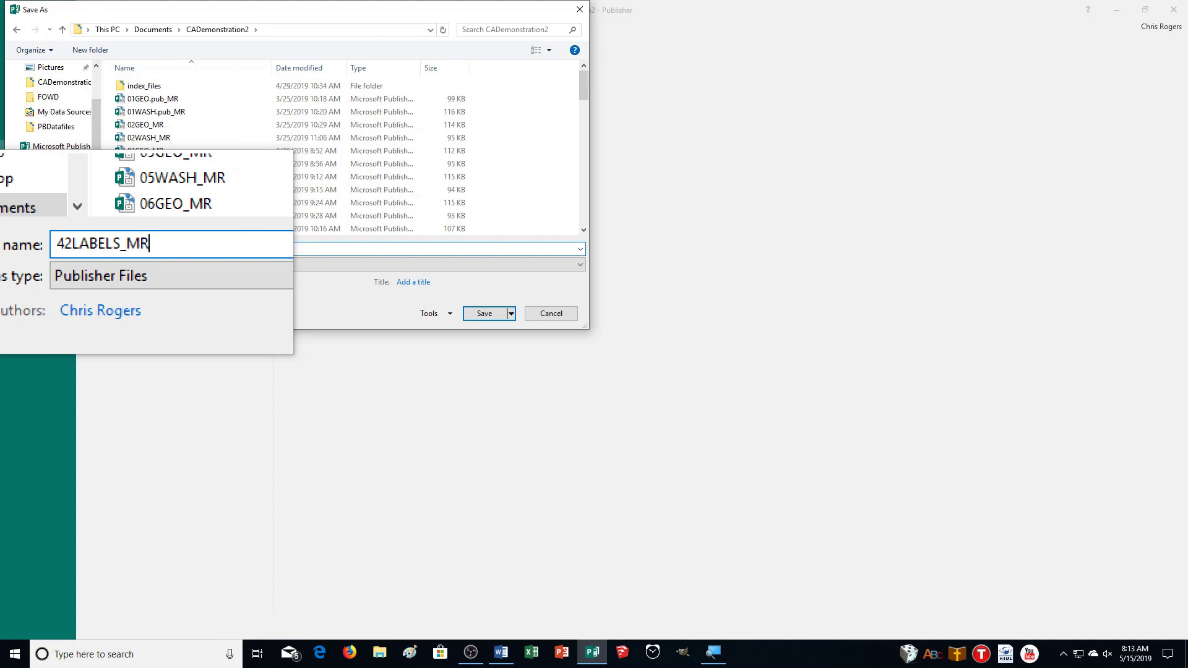
pyautogui.press('Return')
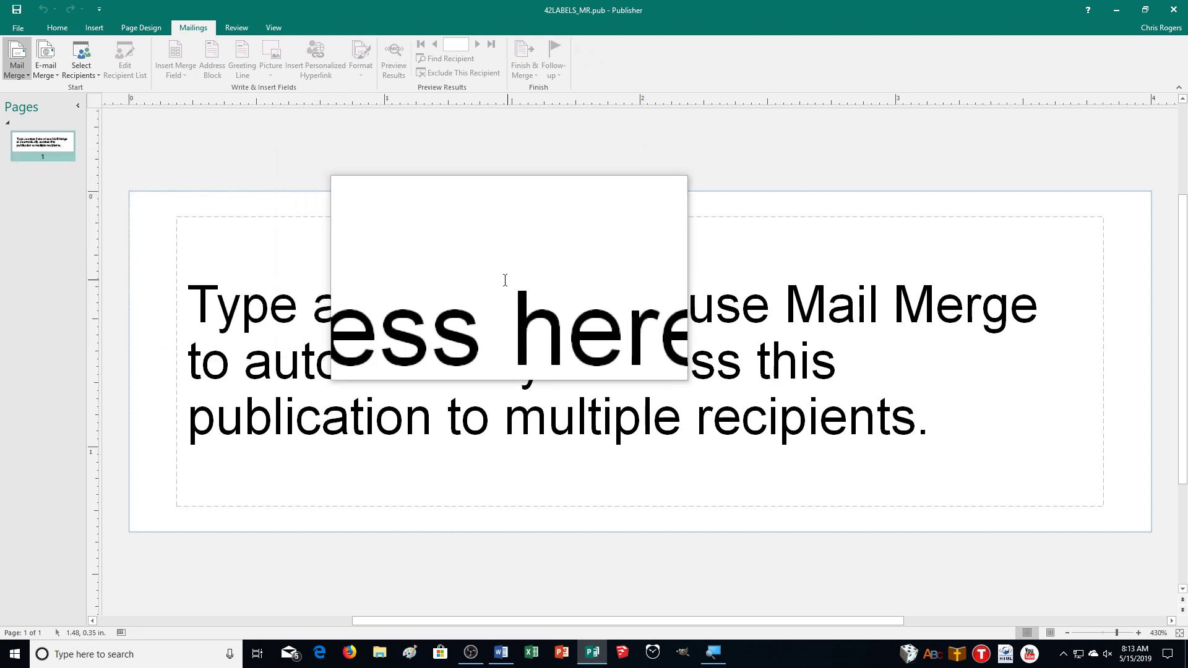
# - Select the label's placeholder address text and delete it, leaving the text box empty
pyautogui.click(380, 332)
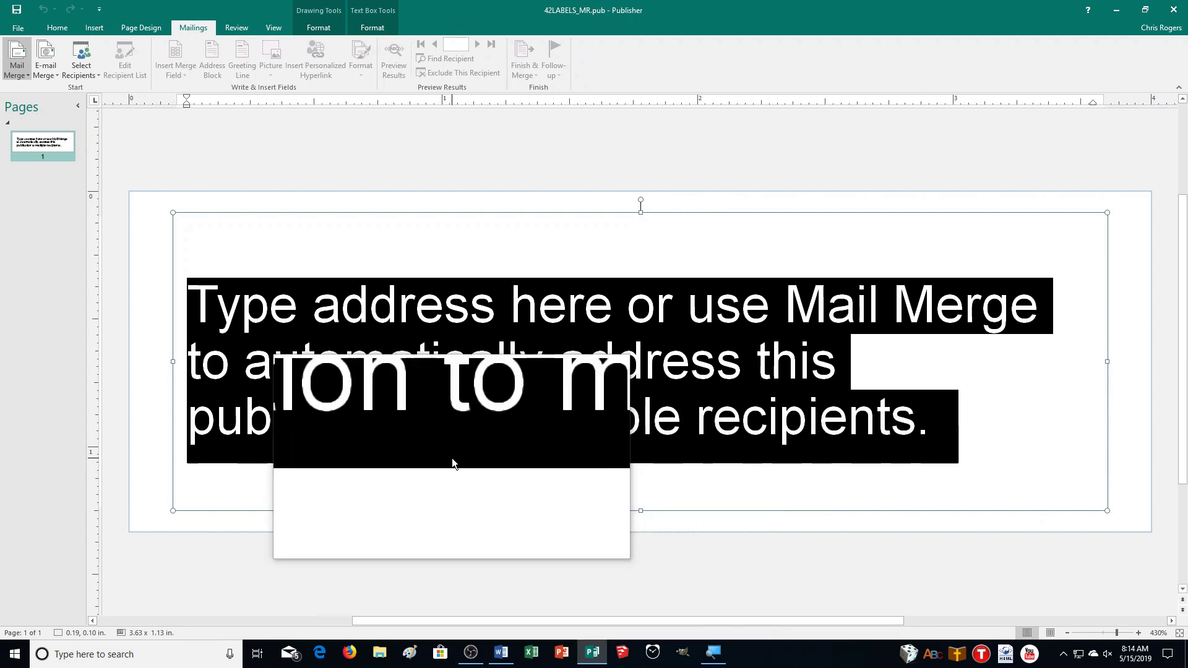
pyautogui.press('Delete')
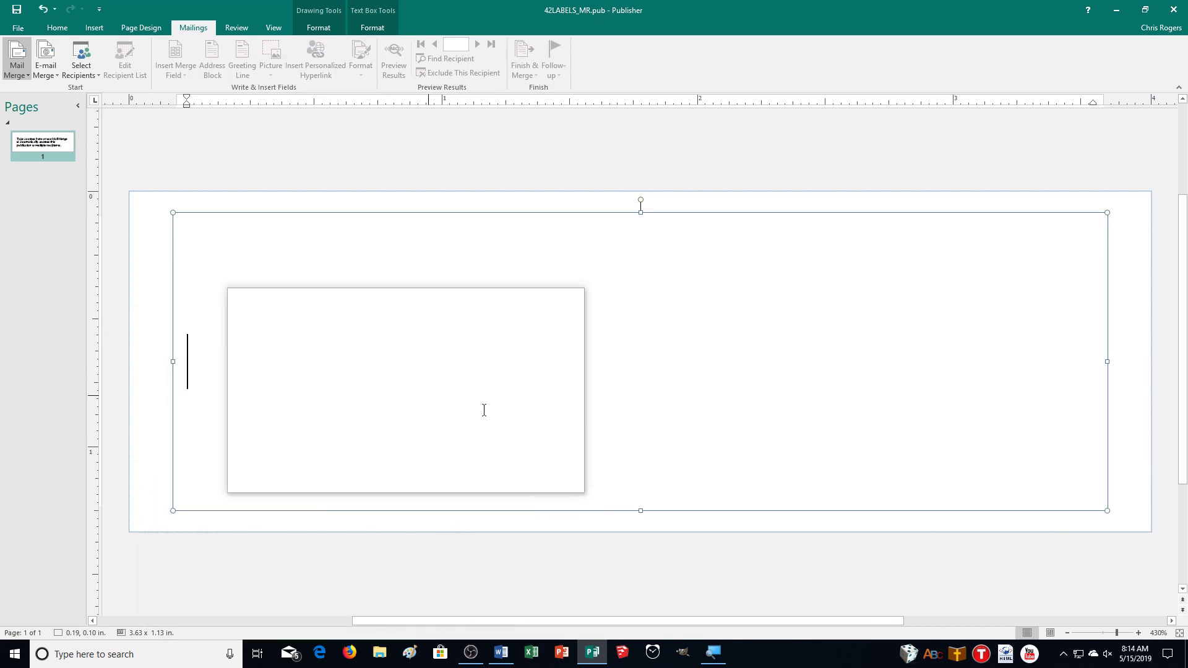
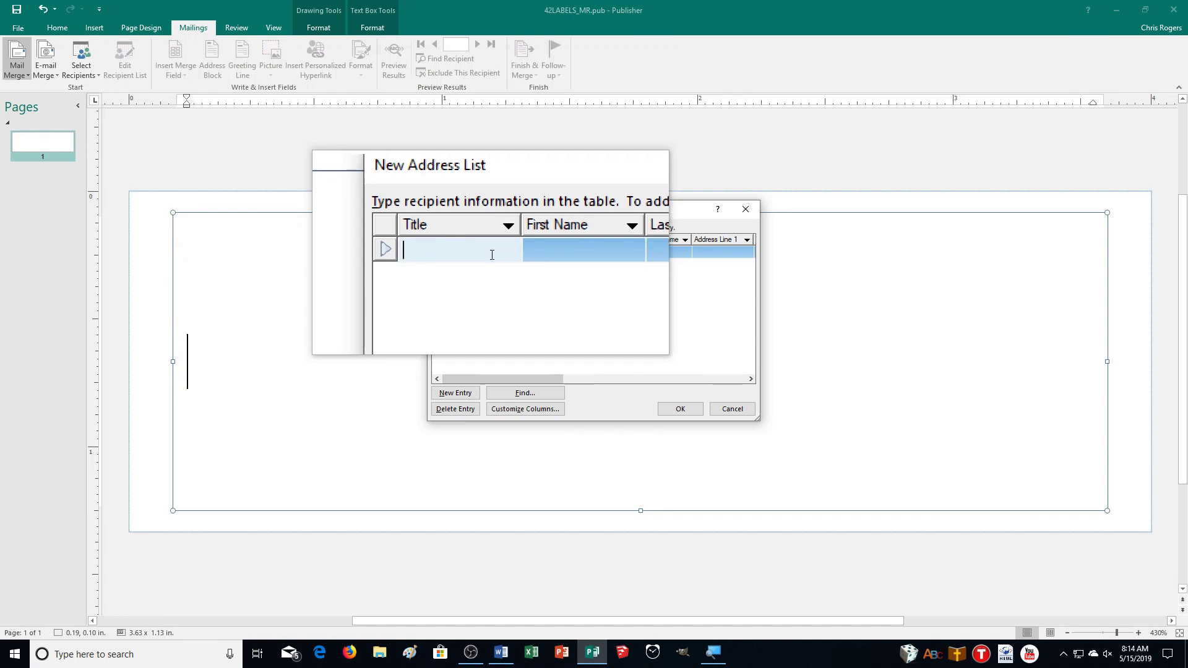
# - Review the four recipient address blocks in the Word document, then minimize Word back to Publisher
pyautogui.click(507, 651)
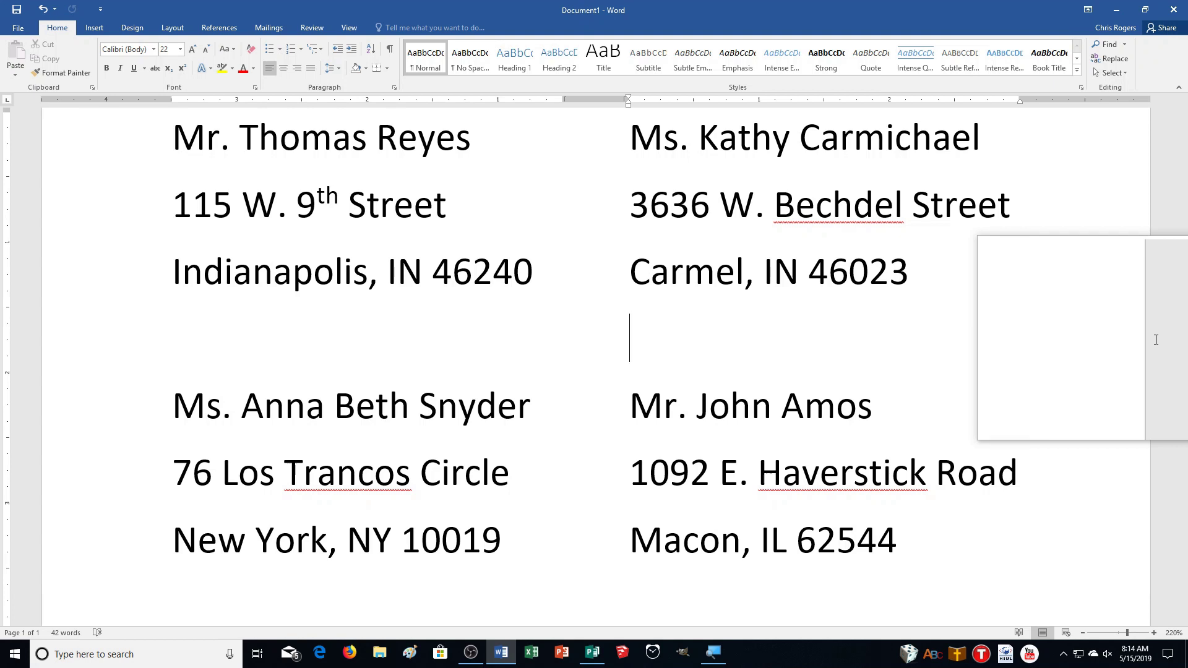
pyautogui.moveTo(1124, 344); pyautogui.dragTo(1056, 279)
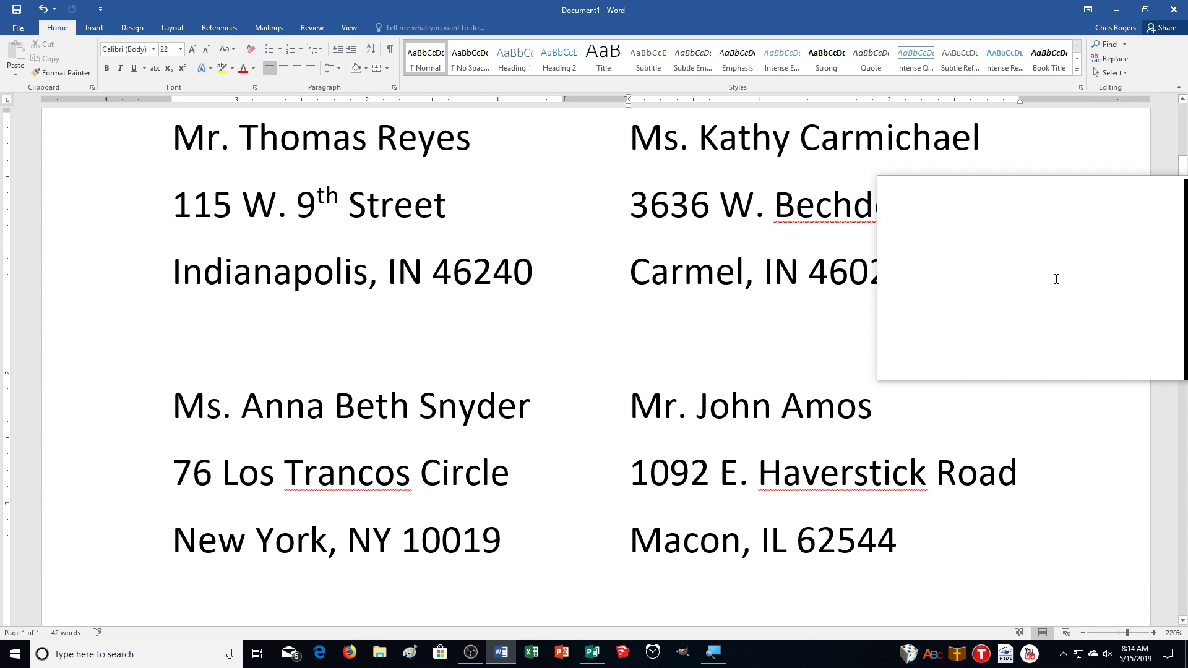
pyautogui.click(1109, 6)
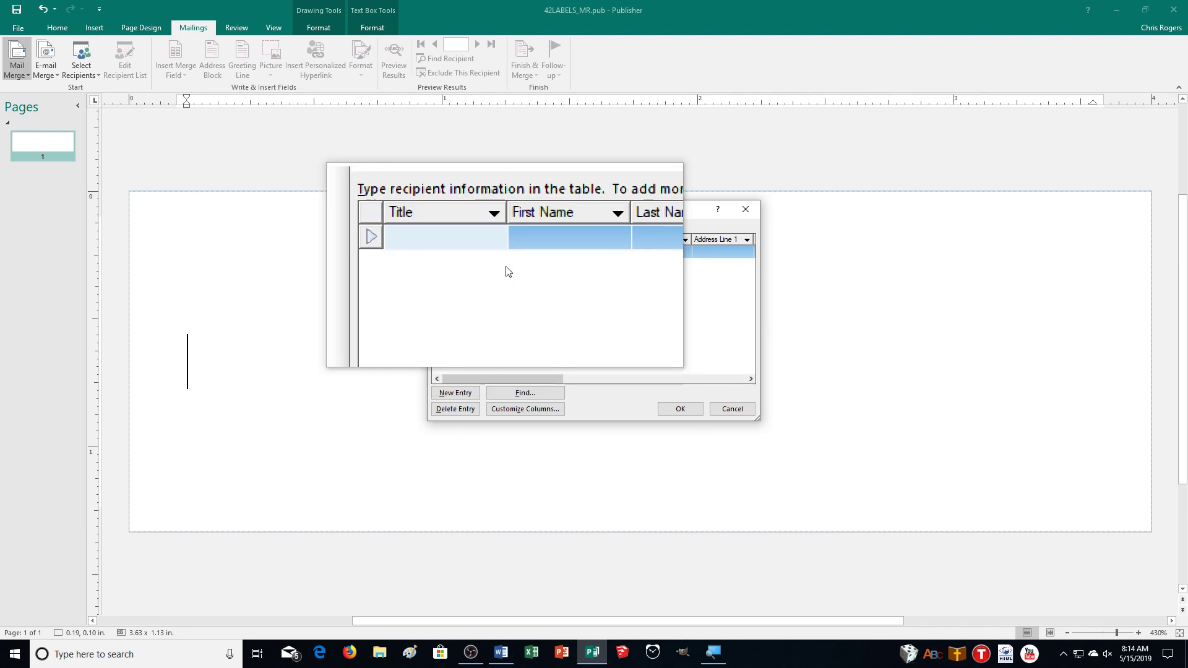
# - Enter the first recipient's title, first name and last name in New Address List
pyautogui.write('Mr.')
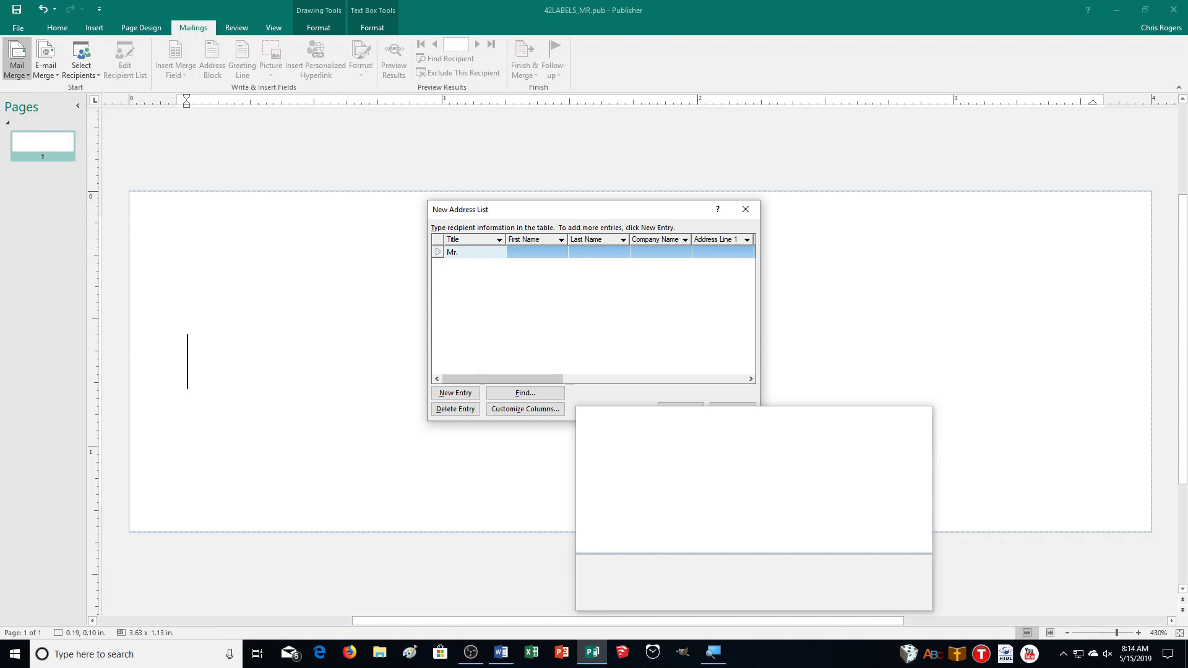
pyautogui.press('Tab')
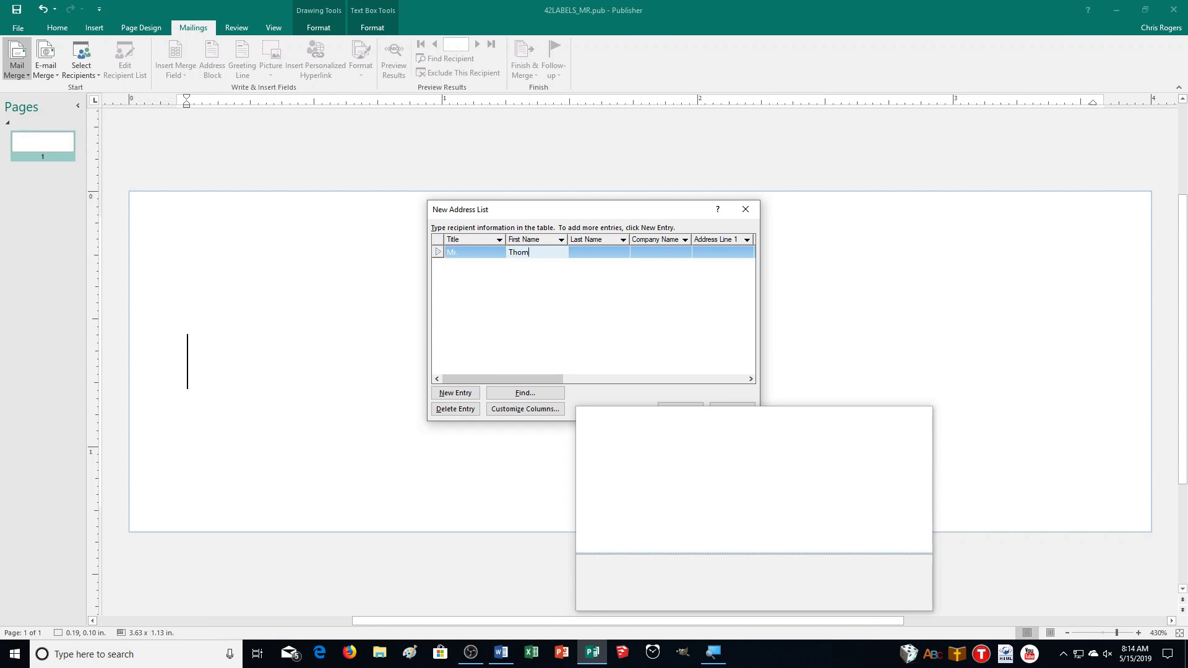
pyautogui.press('Tab')
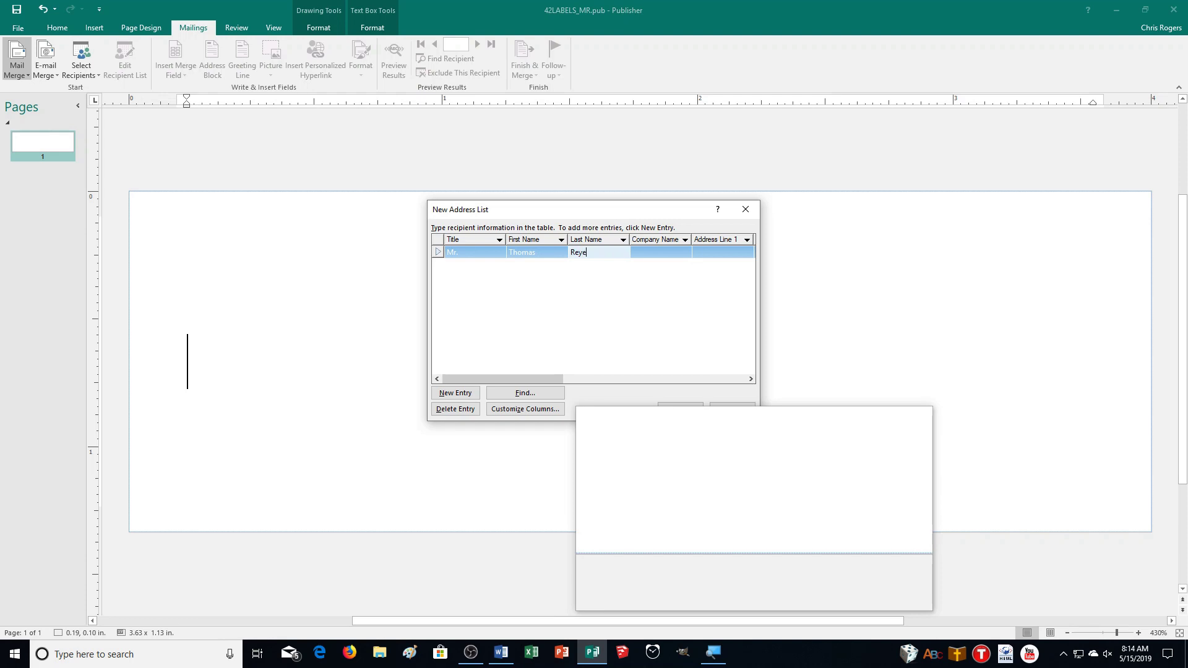
pyautogui.press('Tab')
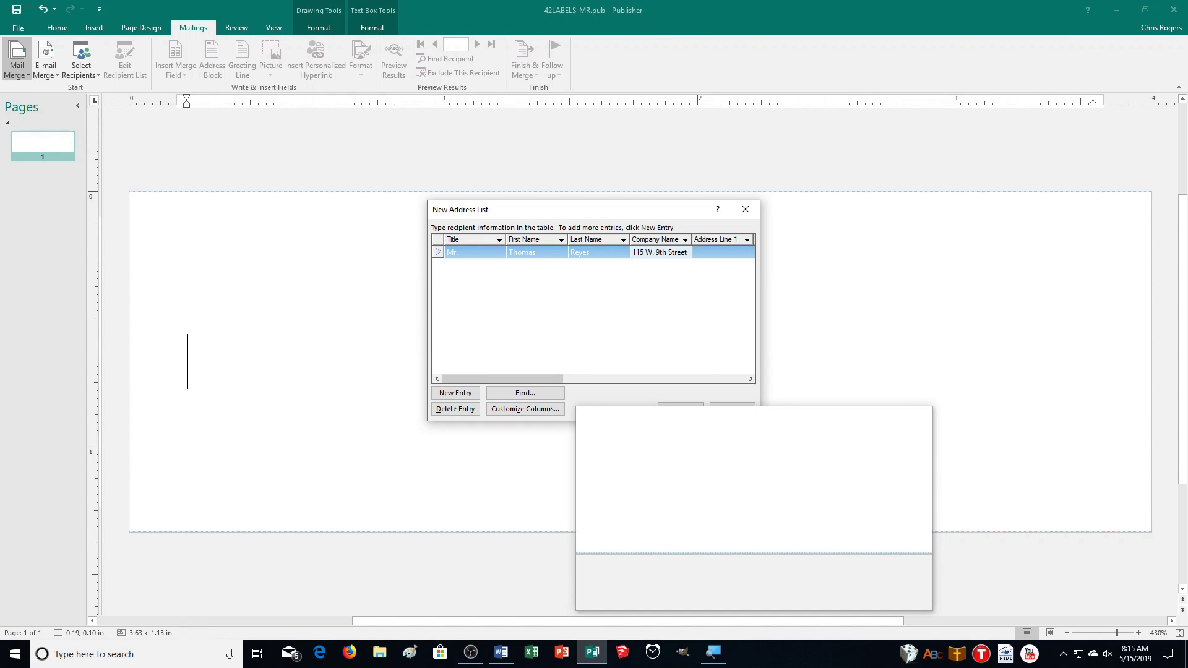
pyautogui.press('Tab')
pyautogui.press('Tab')
pyautogui.press('capslock')
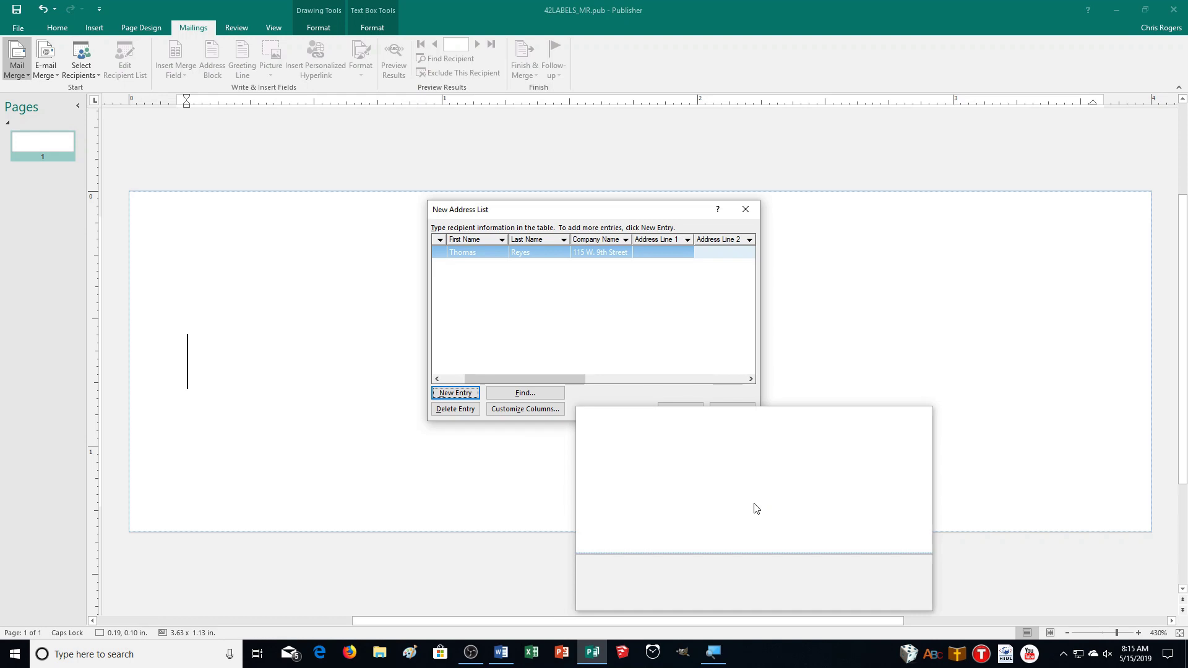
pyautogui.press('capslock')
# - Move the street from Company Name to Address Line 1, add city, state and ZIP, then add a new entry
pyautogui.click(611, 251)
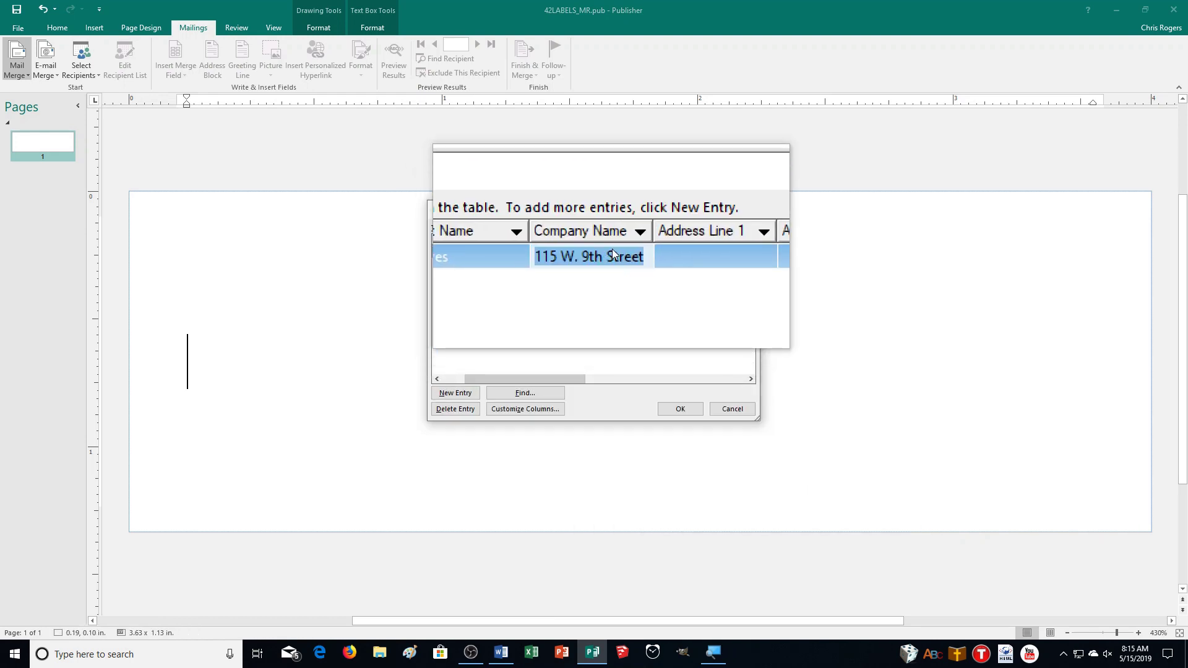
pyautogui.press('Delete')
pyautogui.click(644, 249)
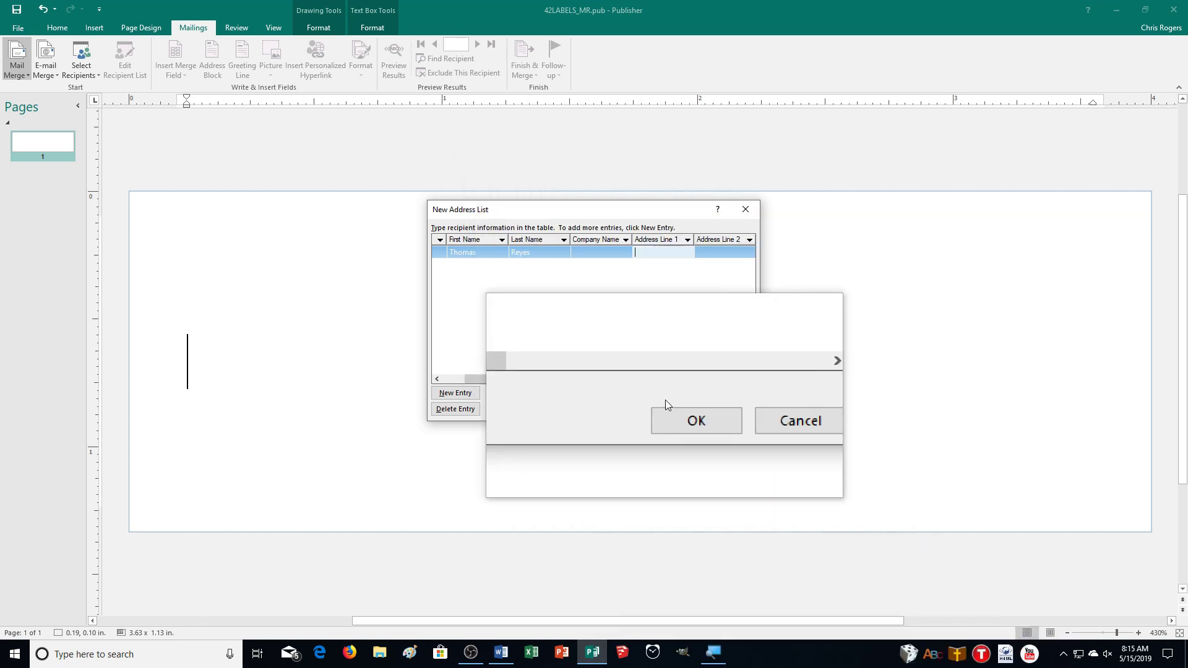
pyautogui.press('Tab')
pyautogui.press('Tab')
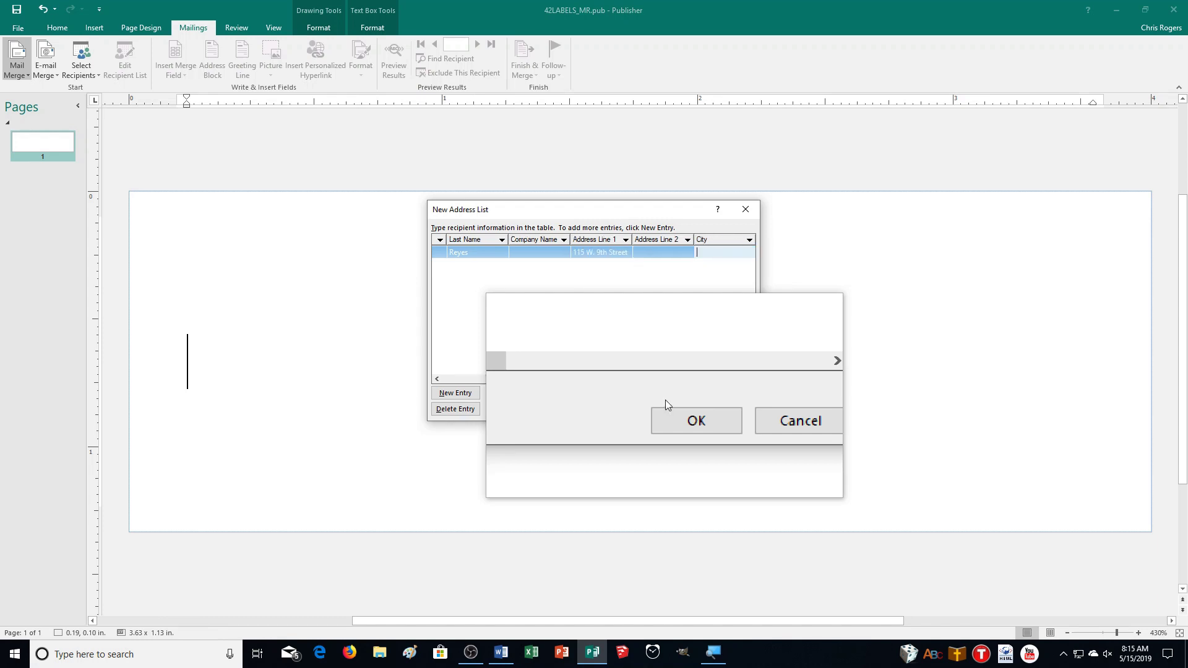
pyautogui.write('Indianapolis, IN')
pyautogui.press('BackSpace')
pyautogui.press('BackSpace')
pyautogui.press('BackSpace')
pyautogui.press('BackSpace')
pyautogui.press('Tab')
pyautogui.write('IN')
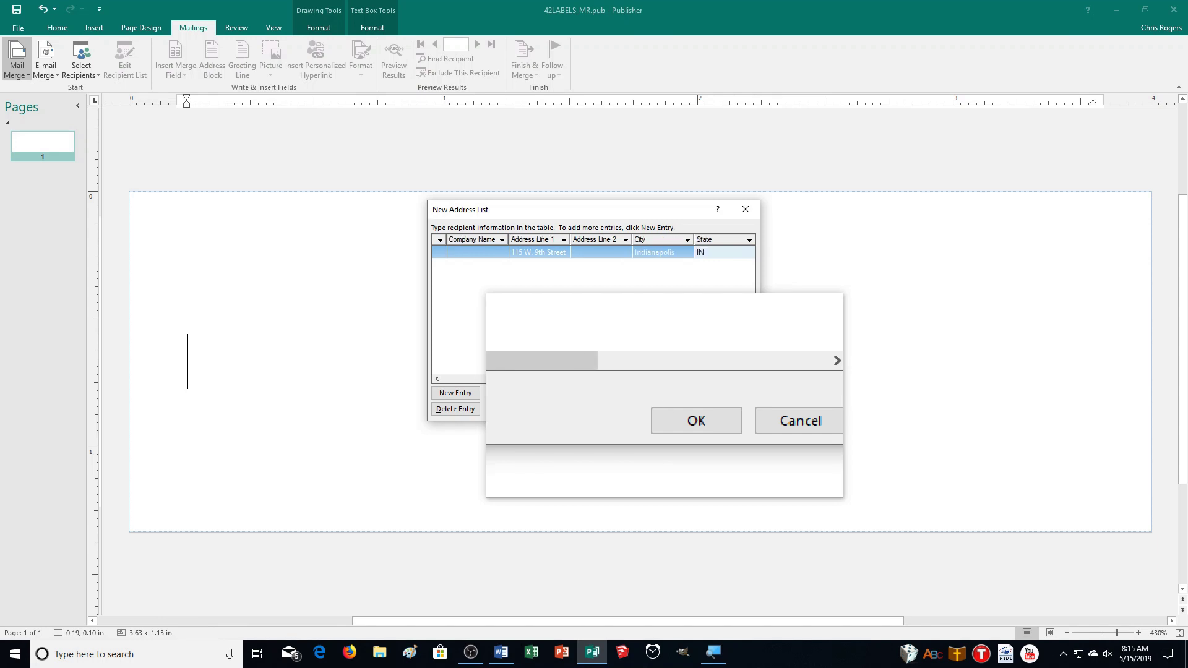
pyautogui.press('Tab')
pyautogui.write('462')
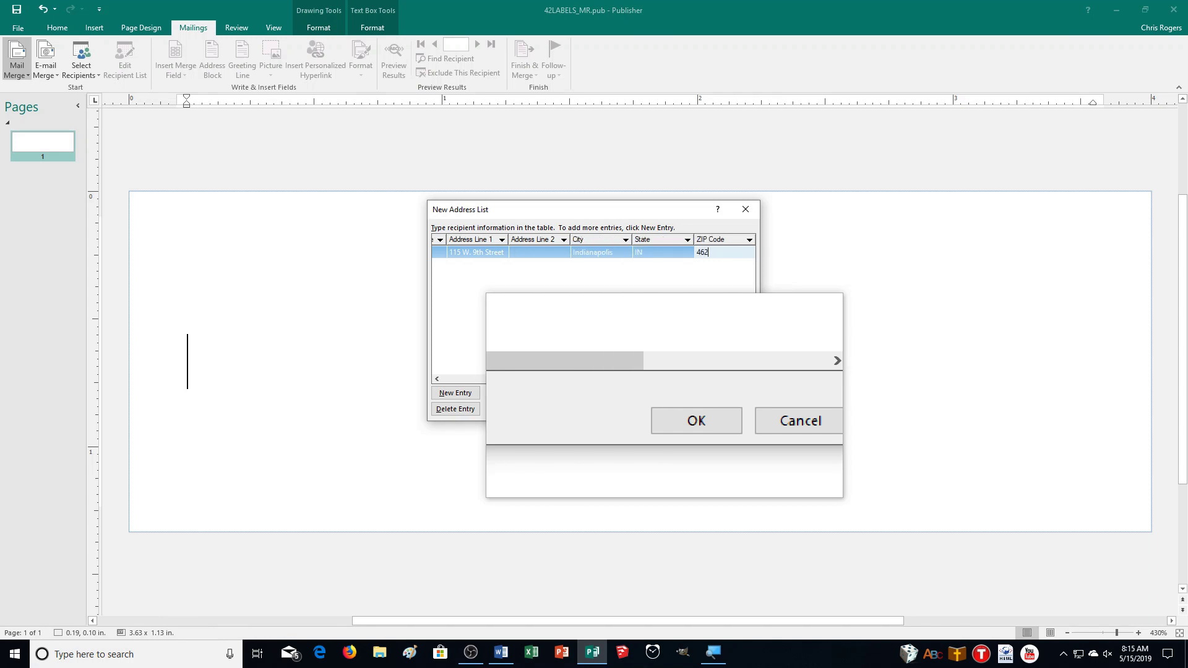
pyautogui.write('40')
pyautogui.press('Tab')
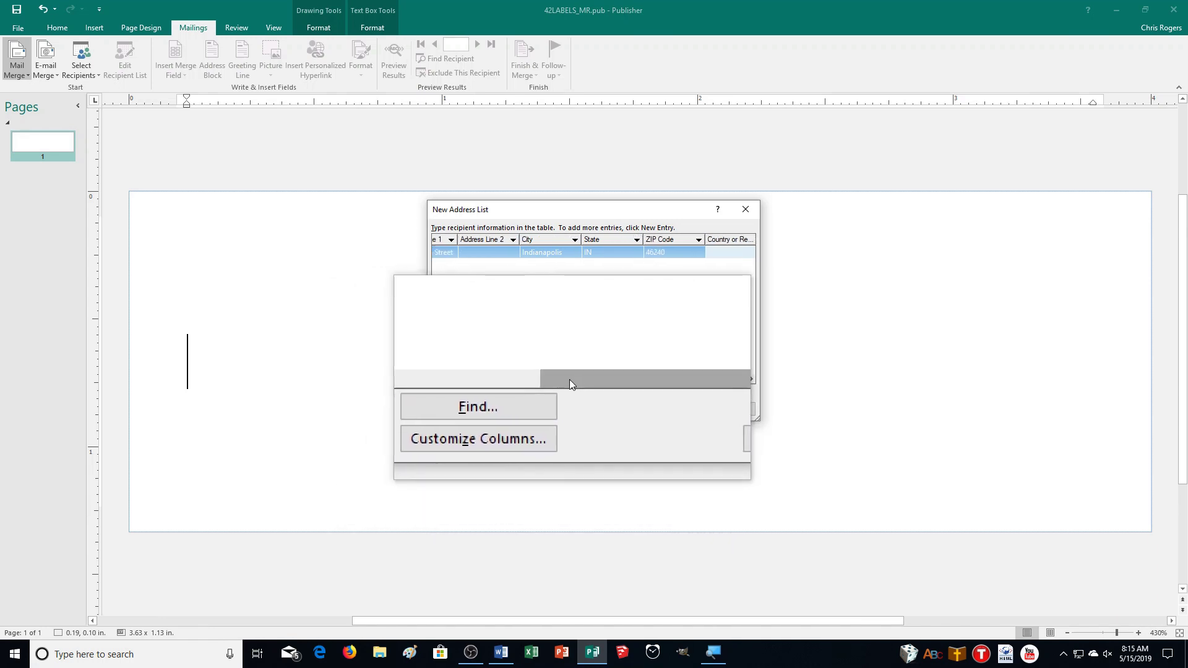
pyautogui.moveTo(569, 379); pyautogui.dragTo(432, 379)
pyautogui.click(446, 392)
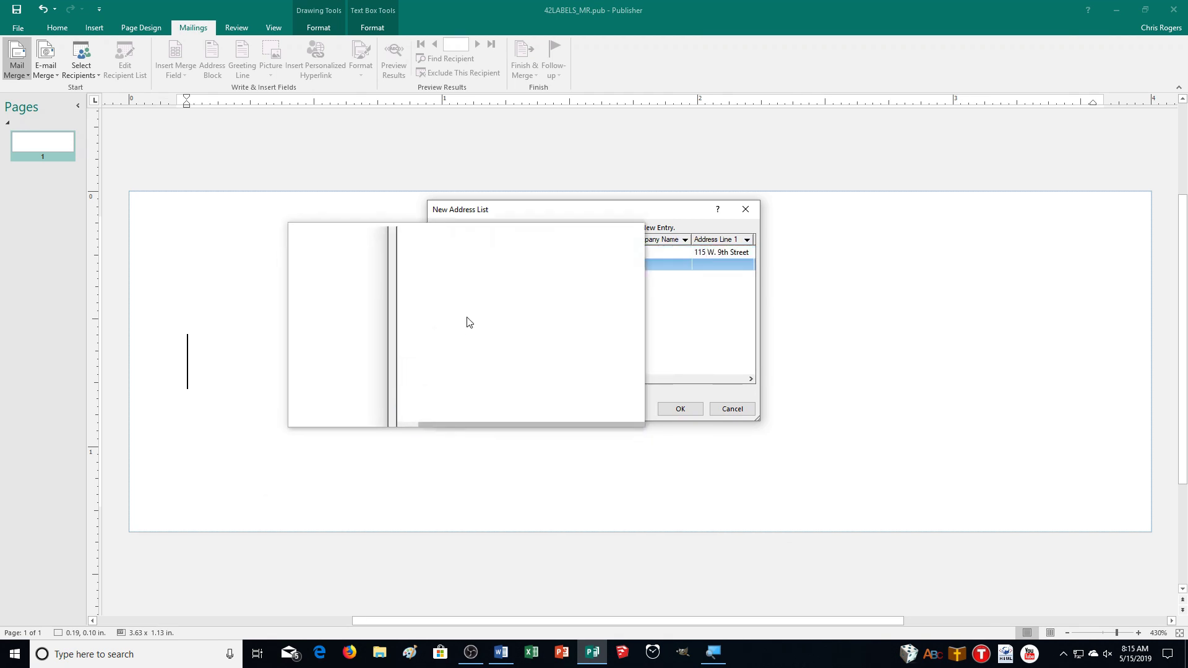
# - Fill in the second recipient's title, name, street, city, state and ZIP code
pyautogui.write('Ms.')
pyautogui.press('Tab')
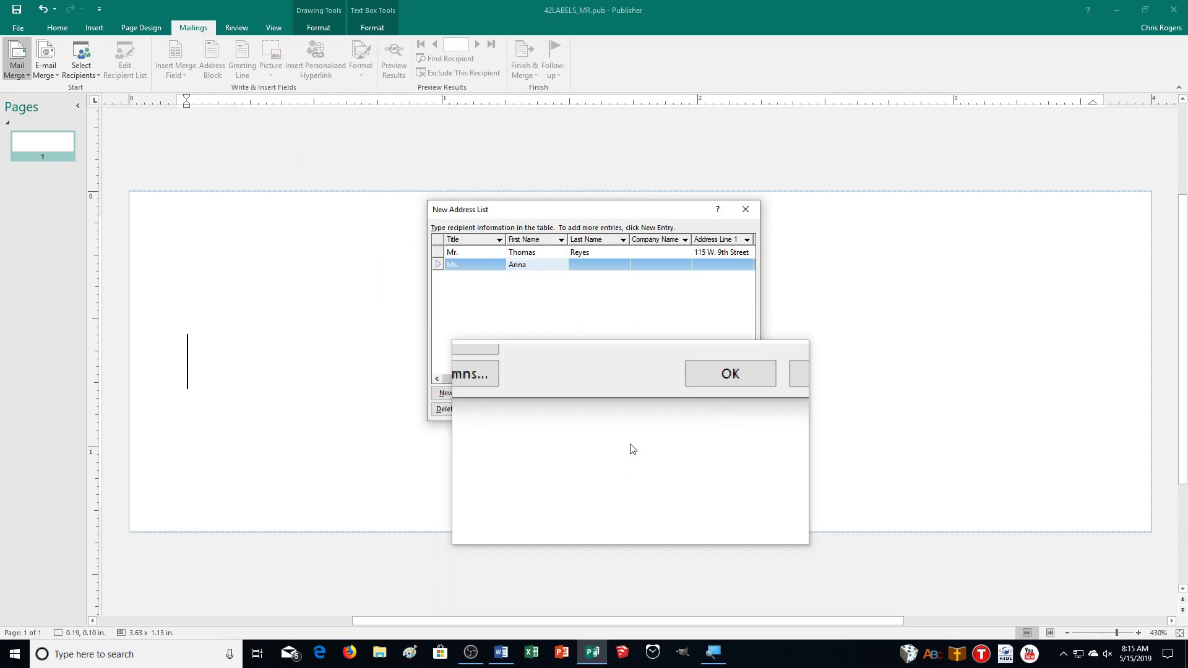
pyautogui.press('Tab')
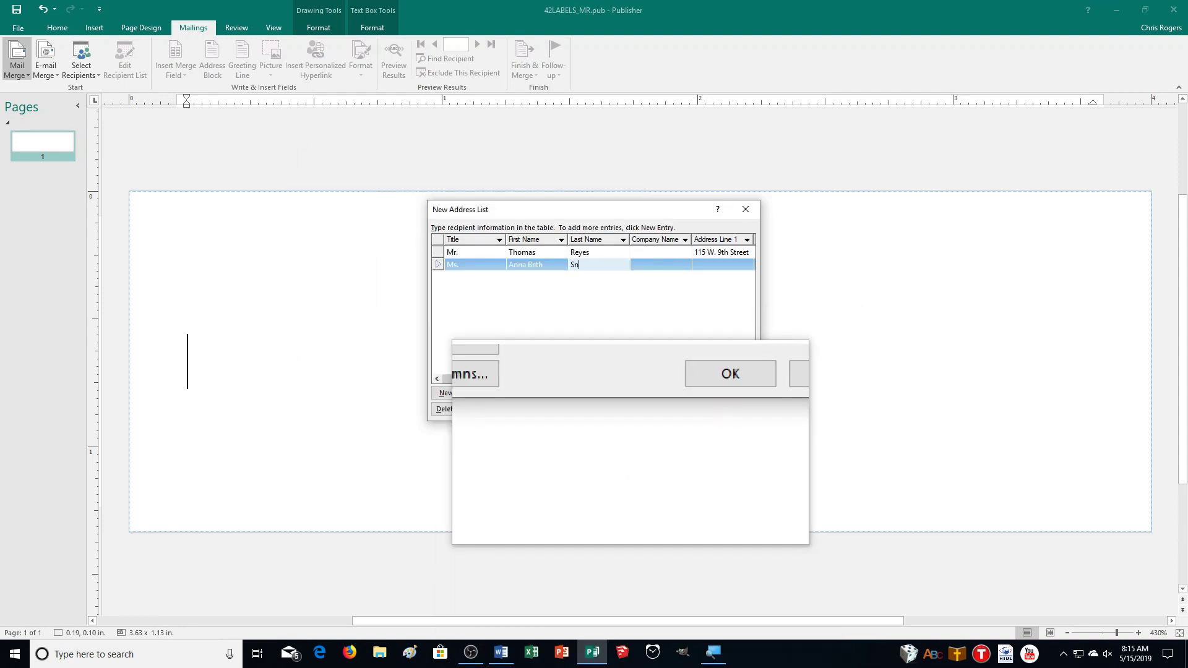
pyautogui.press('Tab')
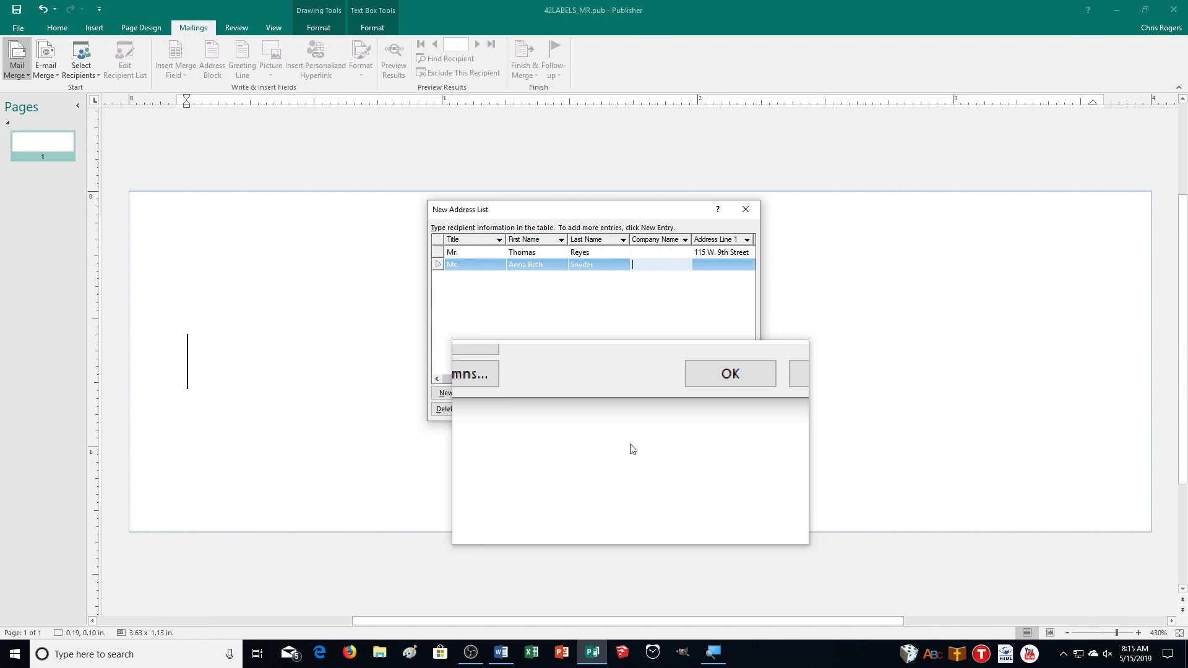
pyautogui.press('Tab')
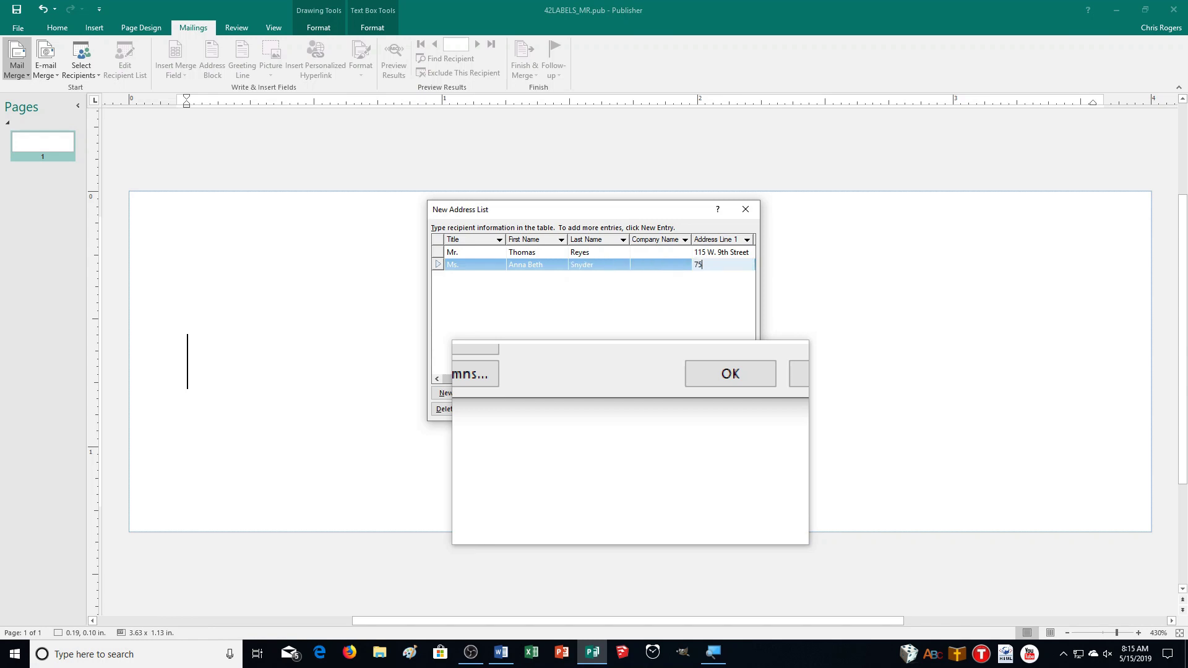
pyautogui.press('Tab')
pyautogui.press('Tab')
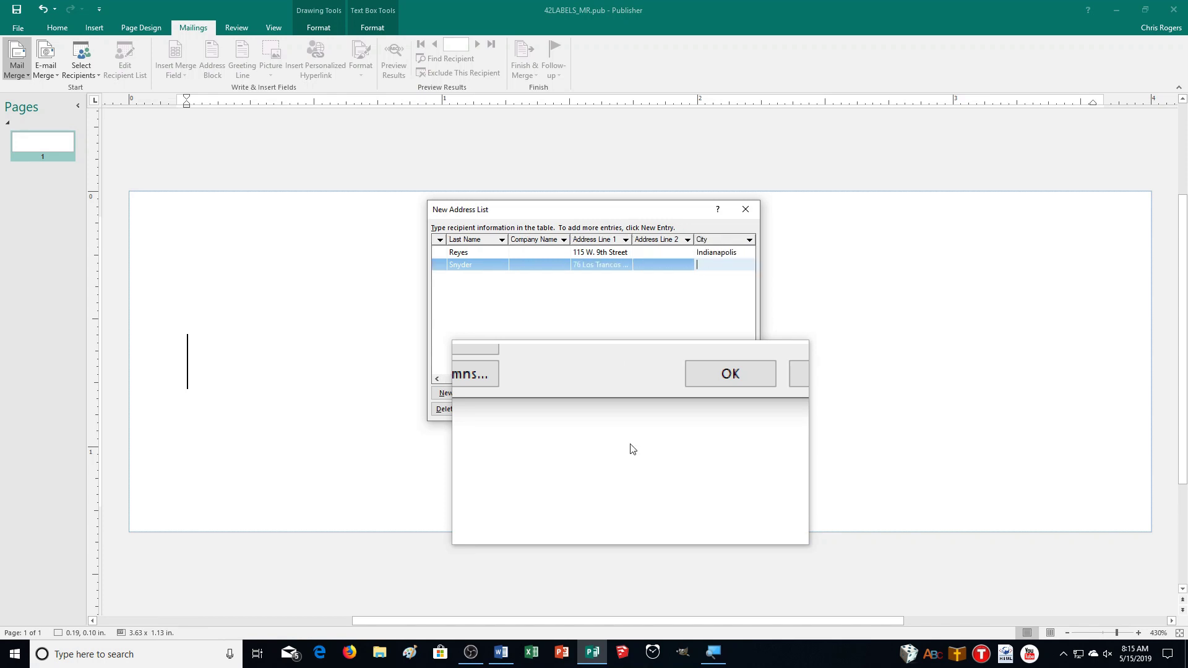
pyautogui.write('New York')
pyautogui.press('Tab')
pyautogui.write('NY')
pyautogui.press('Tab')
pyautogui.write('100')
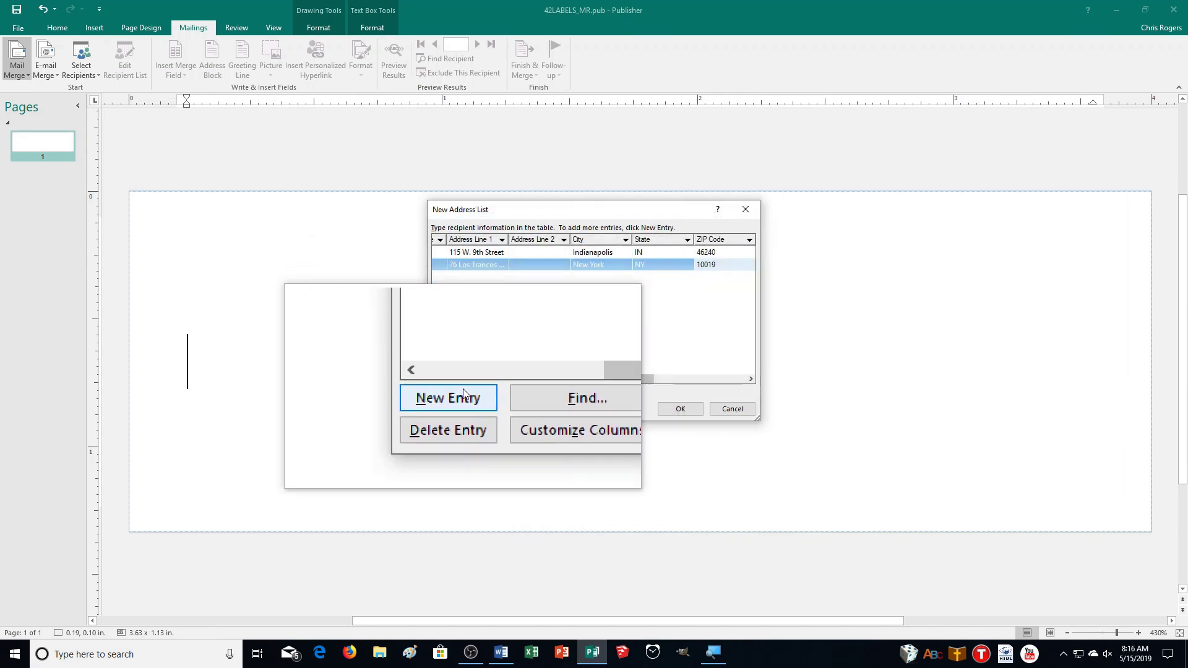
# - Start a third entry and enter that recipient's title, first name and last name
pyautogui.click(463, 394)
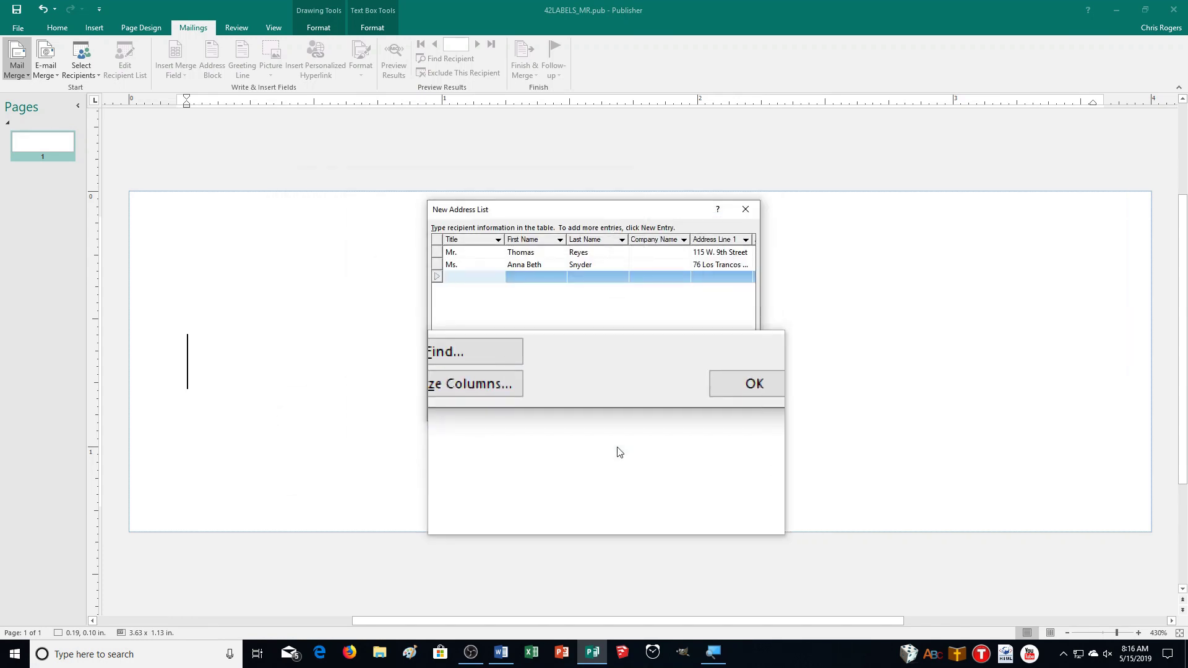
pyautogui.write('Ms. Kat')
pyautogui.press('BackSpace')
pyautogui.press('BackSpace')
pyautogui.press('BackSpace')
pyautogui.press('BackSpace')
pyautogui.press('Tab')
pyautogui.press('Tab')
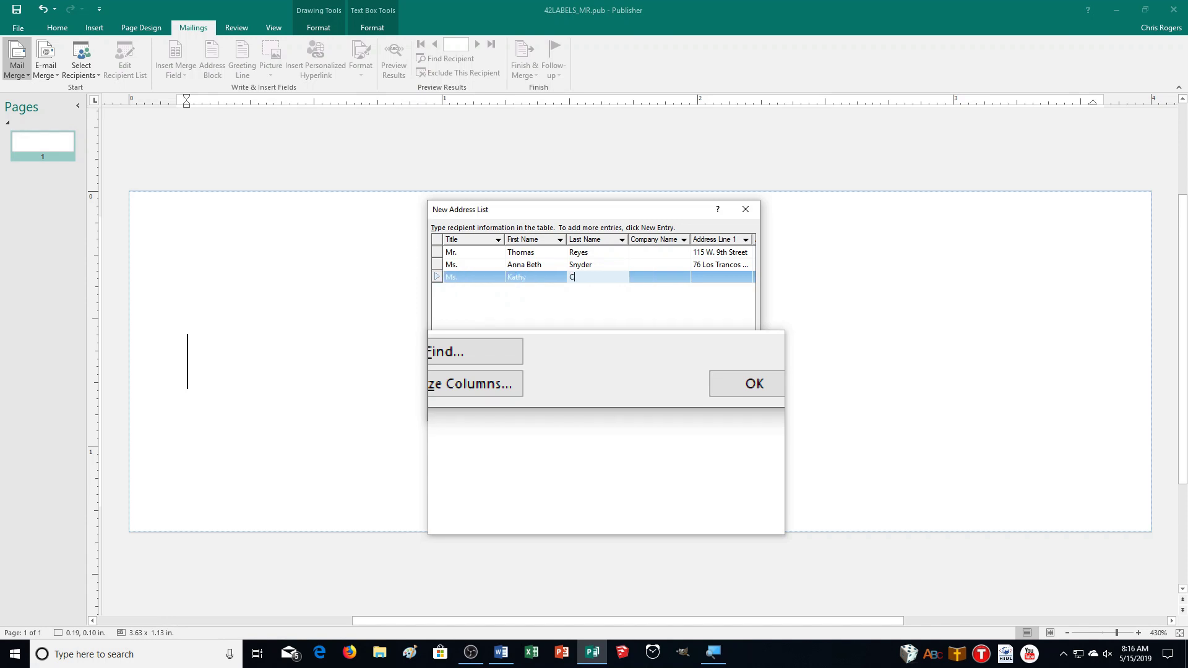
pyautogui.press('Tab')
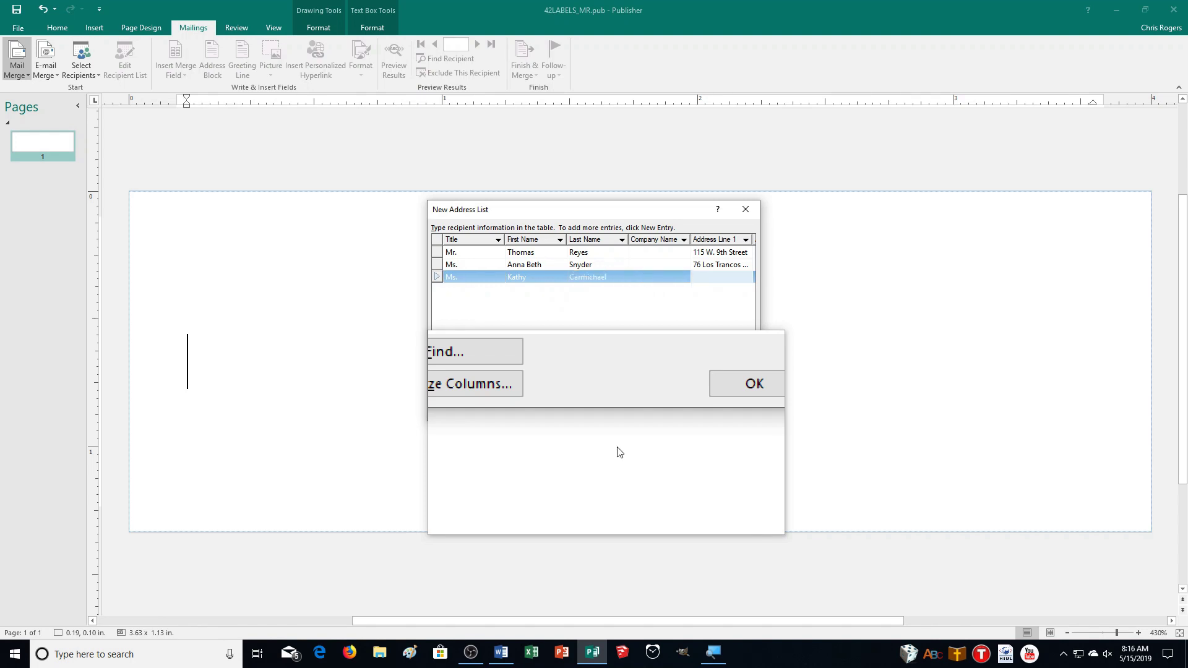
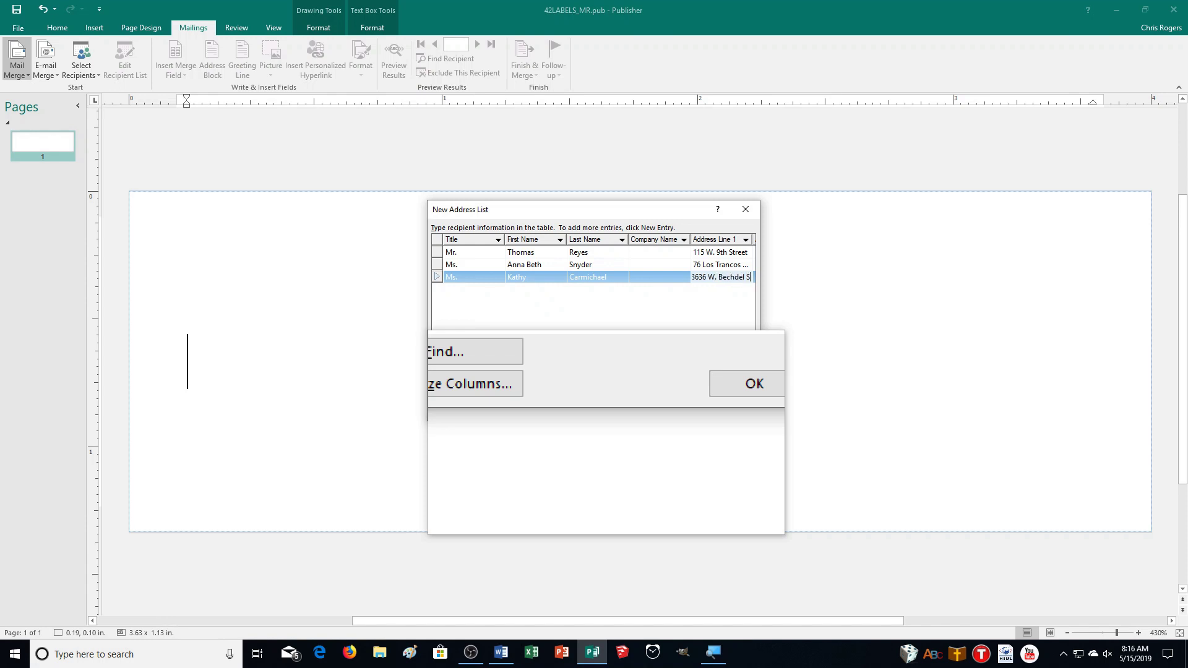
# - Complete the third recipient's street, city, state and ZIP code
pyautogui.press('Tab')
pyautogui.press('Tab')
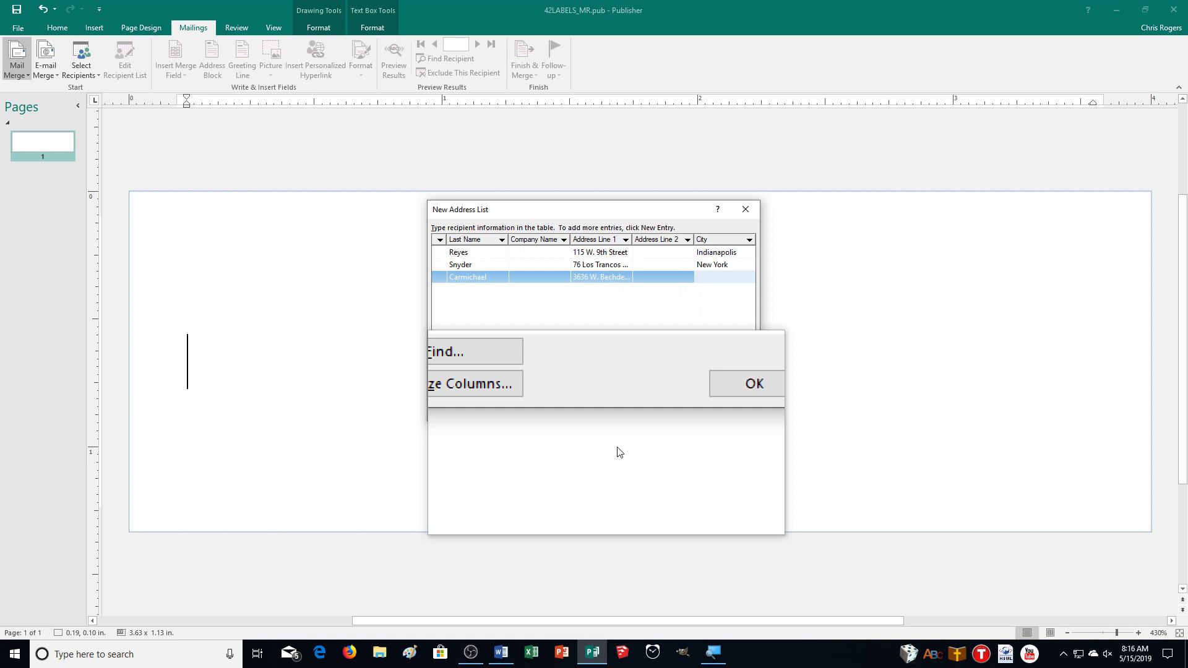
pyautogui.write('New')
pyautogui.press('BackSpace')
pyautogui.press('BackSpace')
pyautogui.write('Carmel')
pyautogui.press('Tab')
pyautogui.write('IN')
pyautogui.press('Tab')
pyautogui.write('46023')
pyautogui.press('Tab')
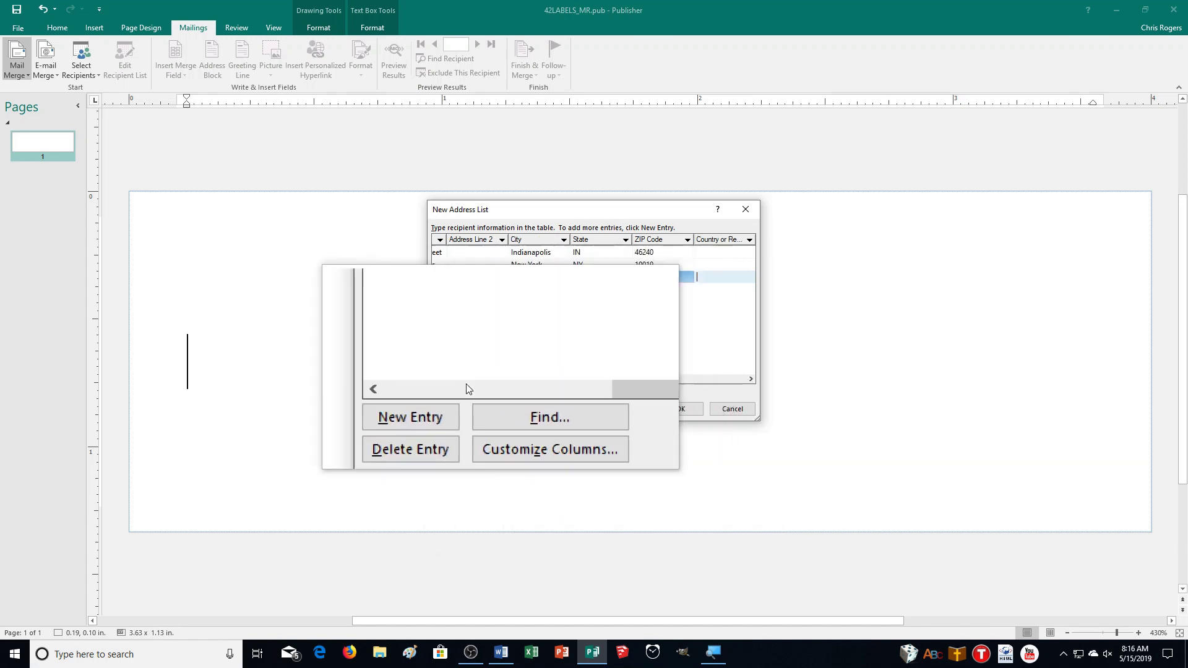
# - Add a fourth entry with the recipient's title, first name and last name
pyautogui.click(456, 395)
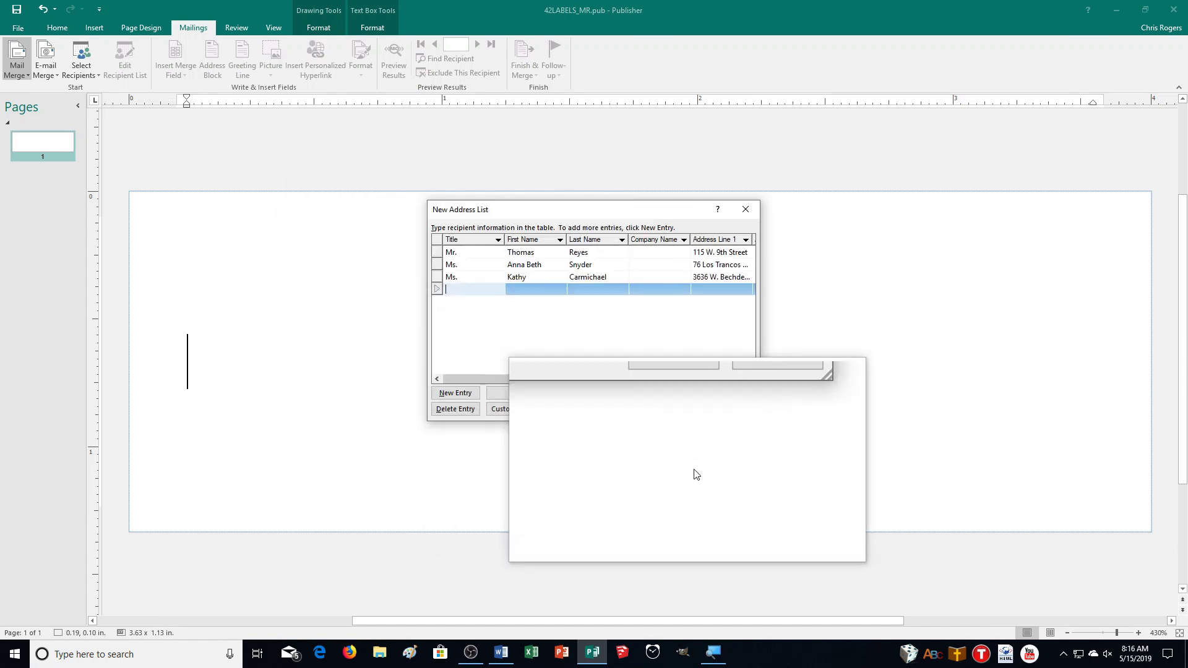
pyautogui.write('Mr.')
pyautogui.press('Tab')
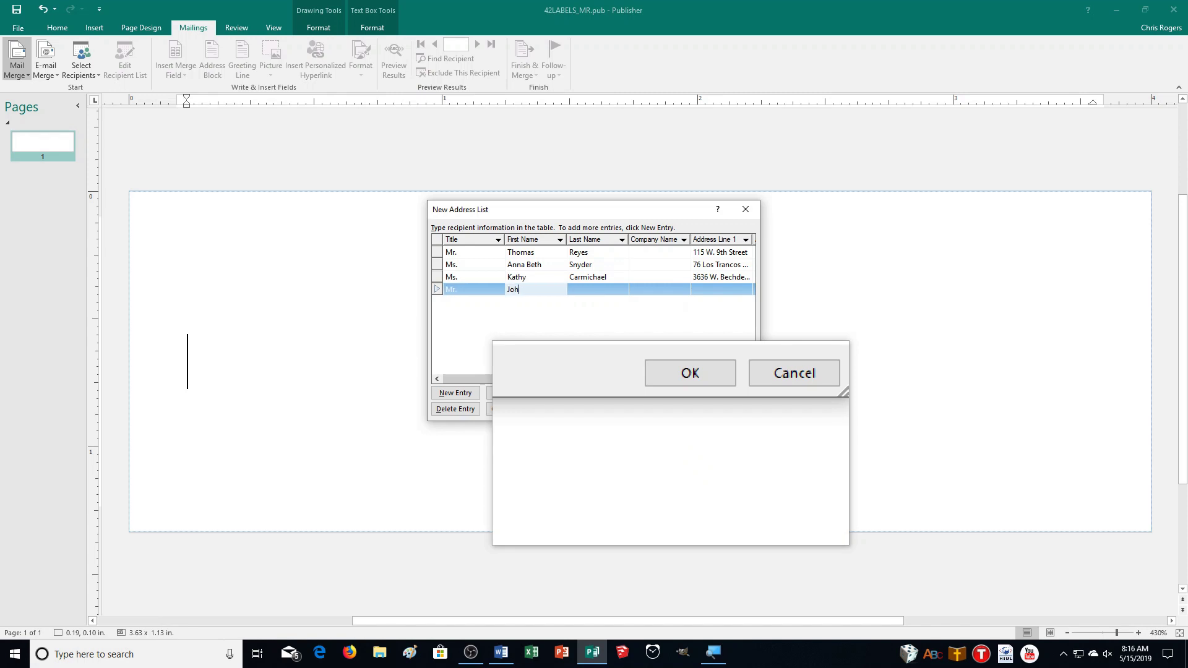
pyautogui.press('Tab')
pyautogui.press('Tab')
pyautogui.press('Tab')
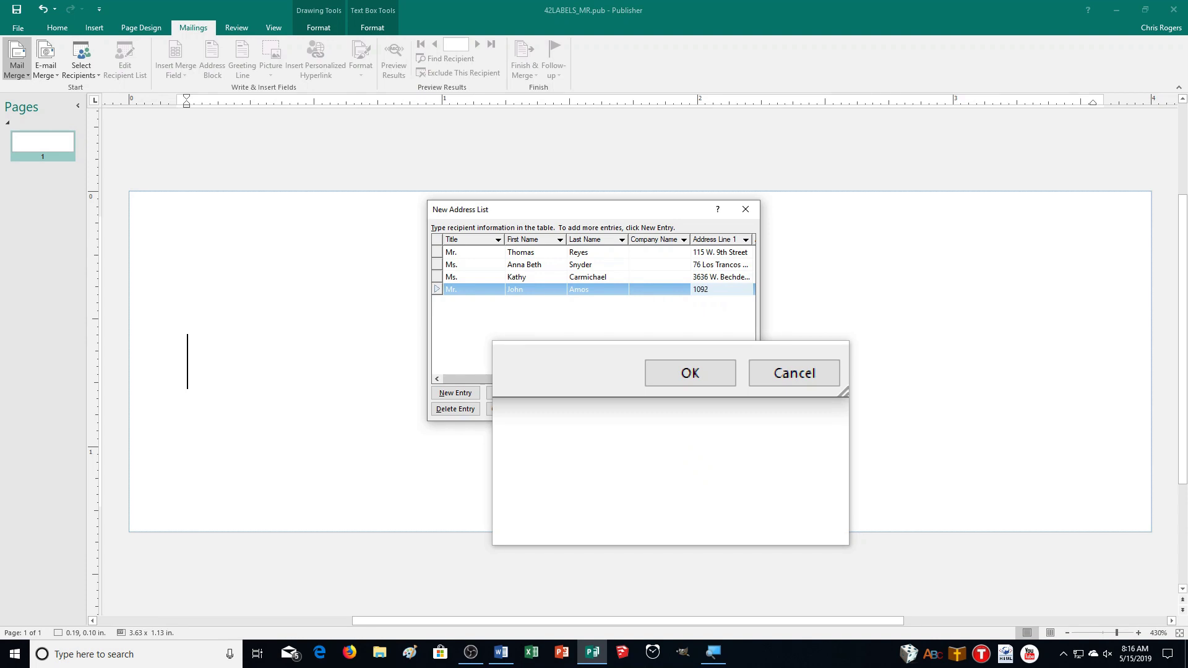
# - Enter the fourth recipient's street, city, state and ZIP code, then confirm the list with OK
pyautogui.press('Tab')
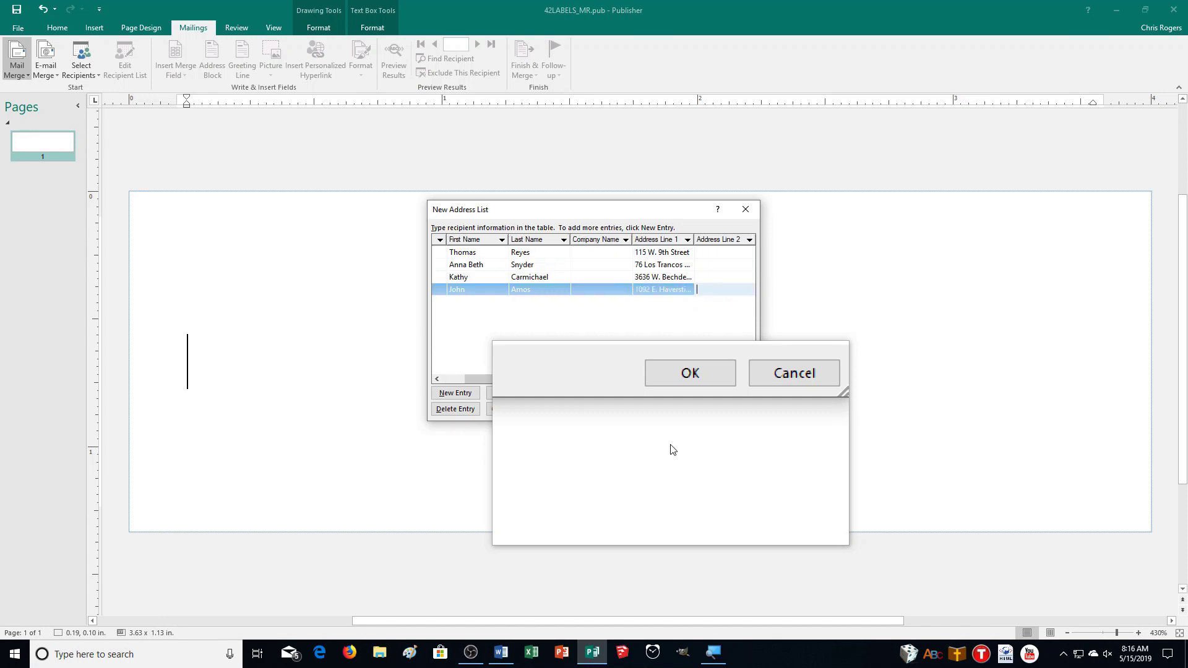
pyautogui.press('Tab')
pyautogui.write('Macon')
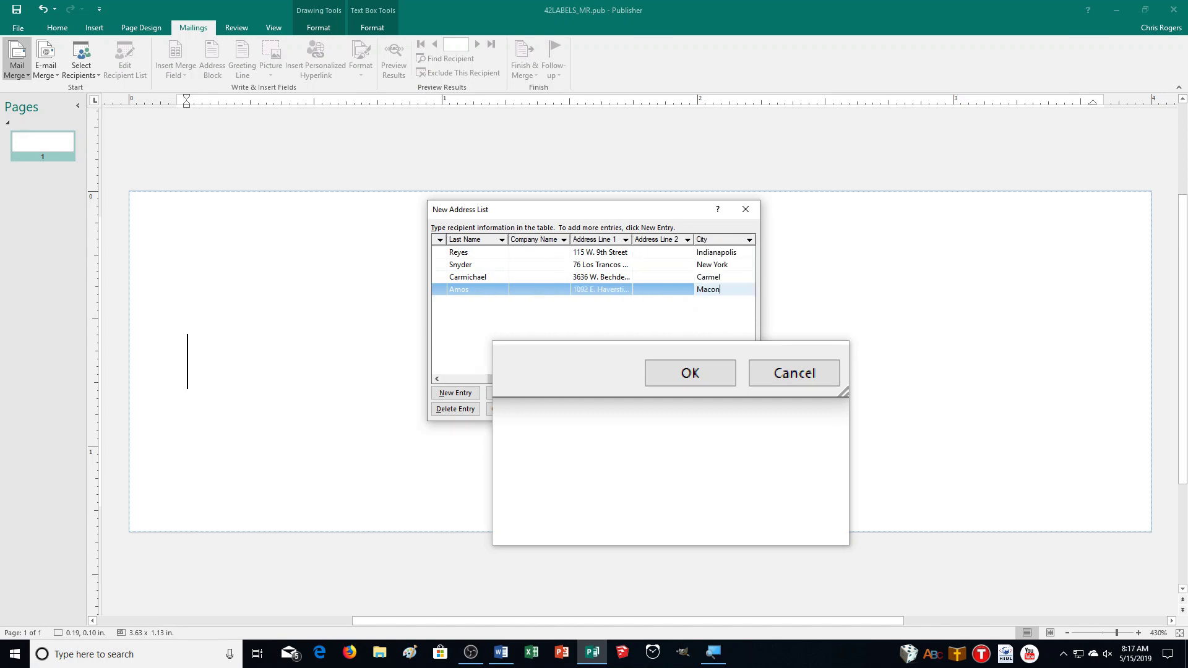
pyautogui.press('Tab')
pyautogui.write('IL')
pyautogui.press('Tab')
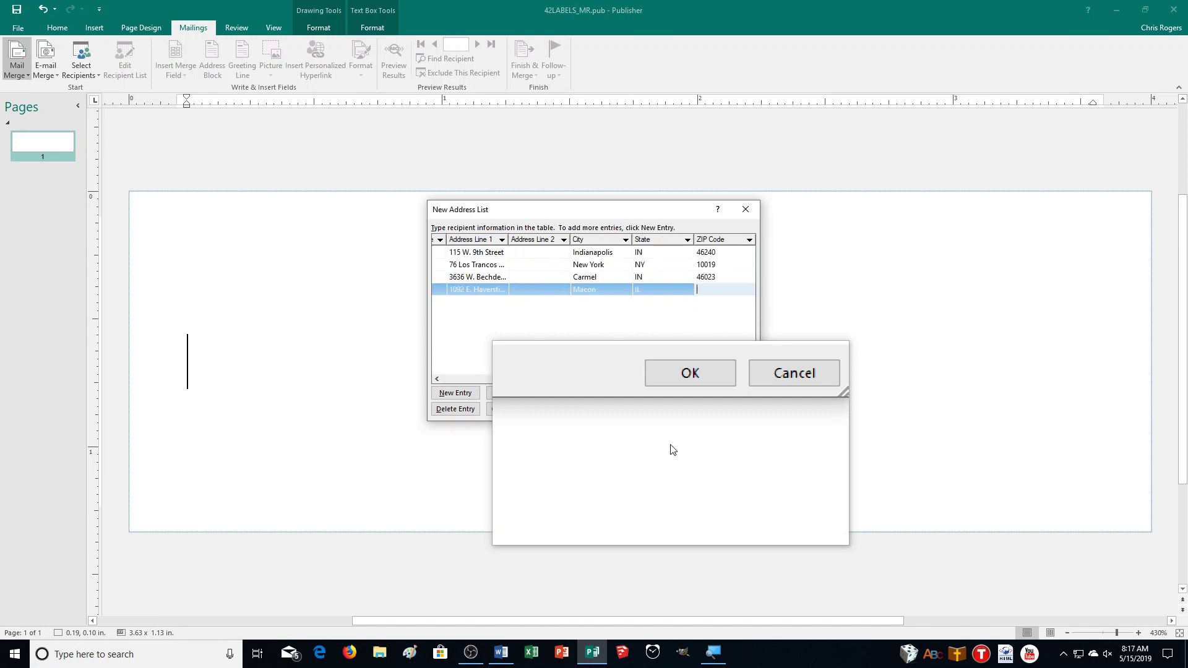
pyautogui.write('62544')
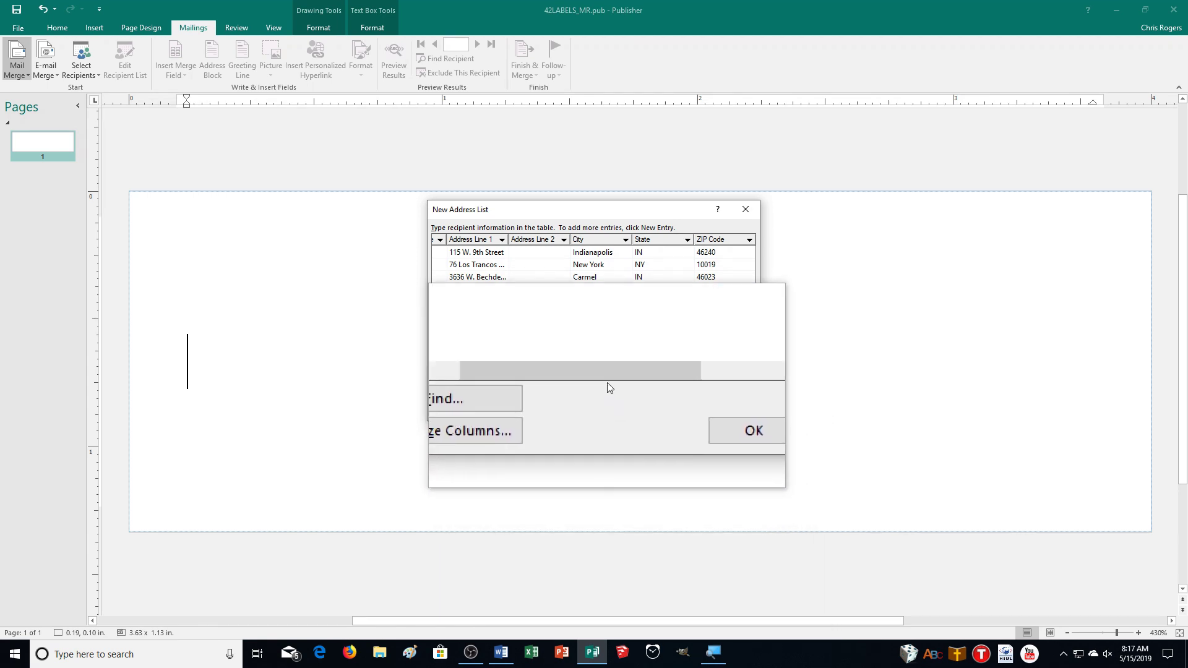
pyautogui.click(607, 381)
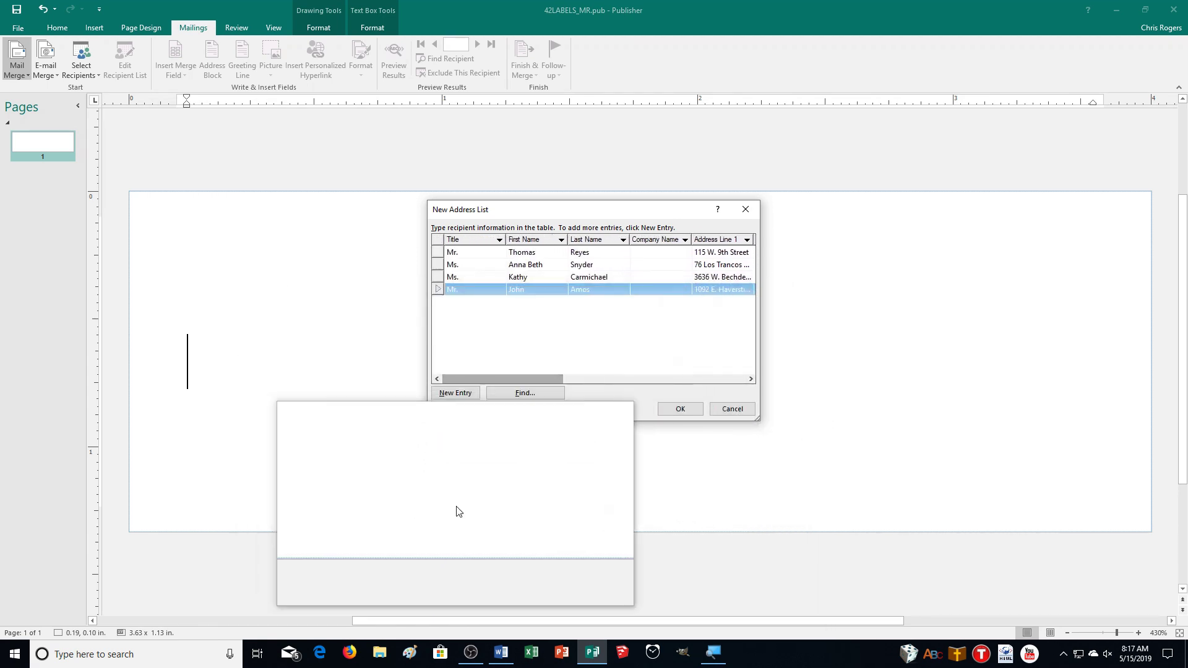
pyautogui.click(676, 410)
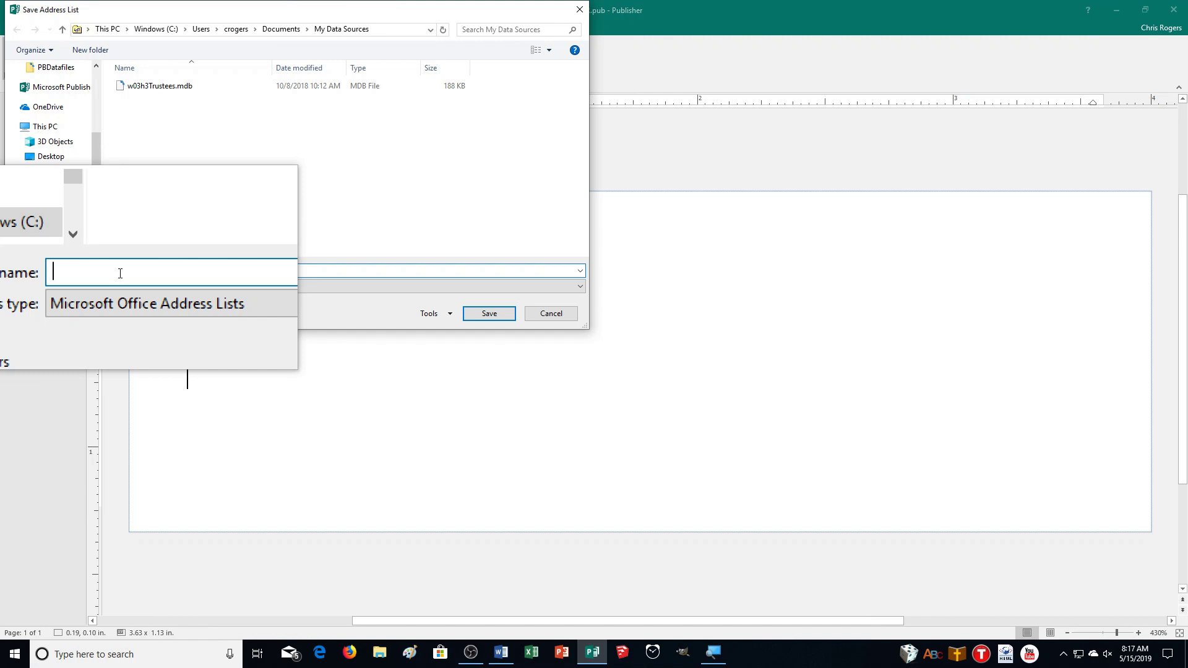
# - Save the address list file as 42LABELS_MR and confirm the four recipients in Mail Merge Recipients
pyautogui.write('42A')
pyautogui.press('BackSpace')
pyautogui.write('LABELS')
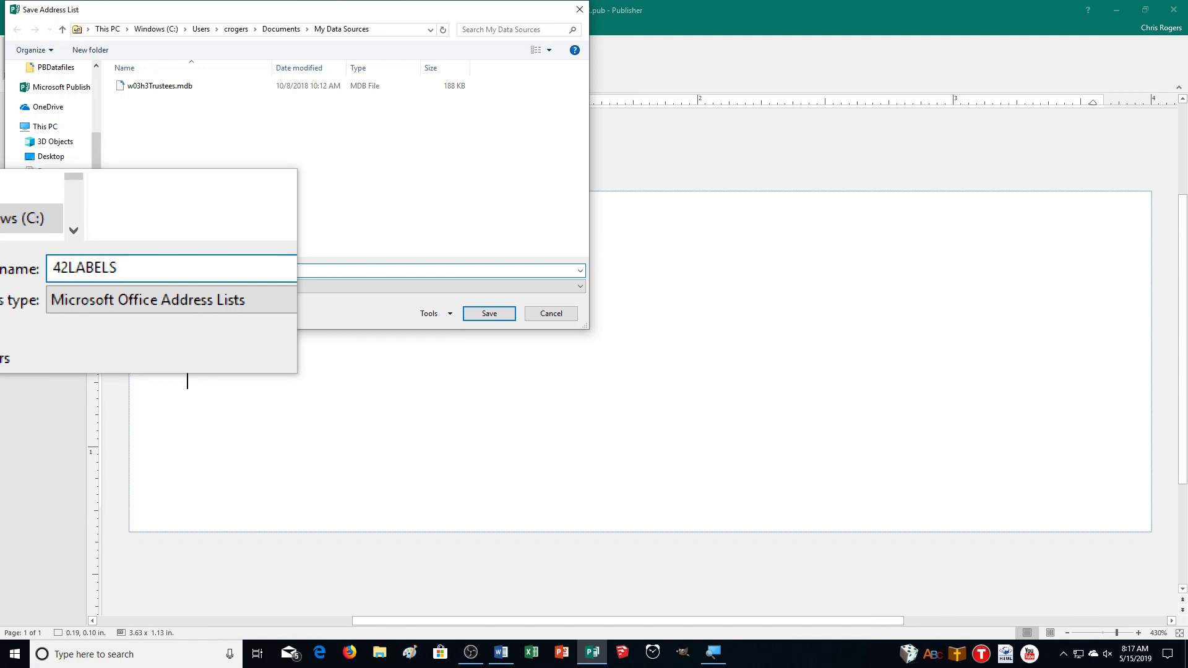
pyautogui.write('_MR')
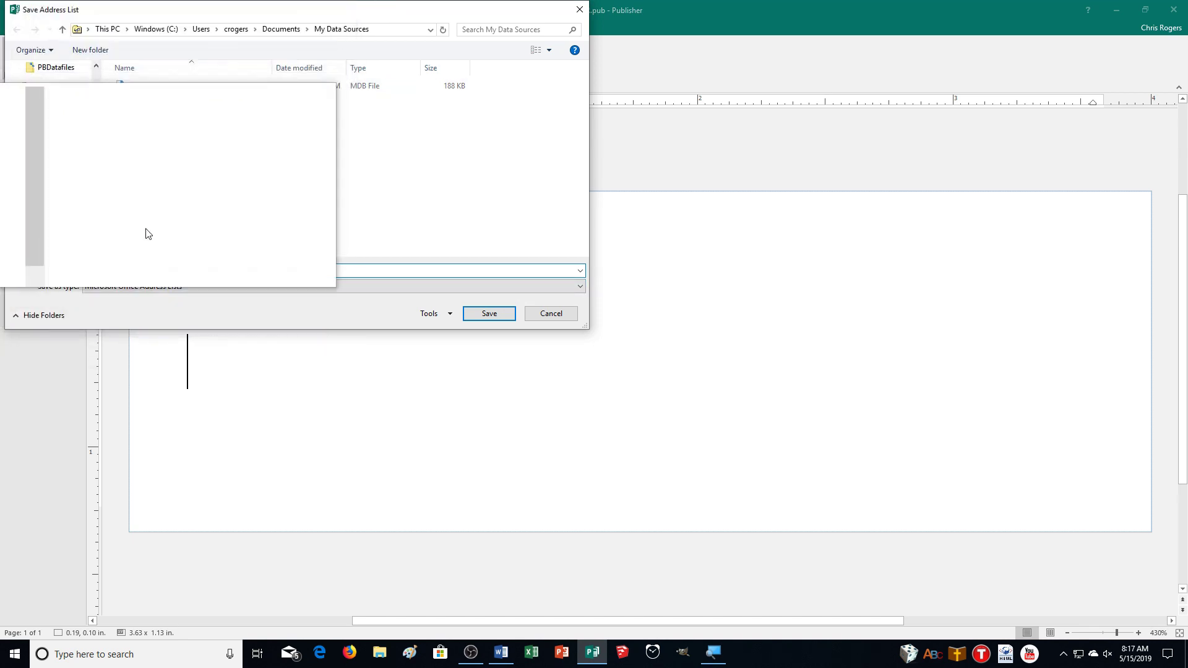
pyautogui.click(467, 313)
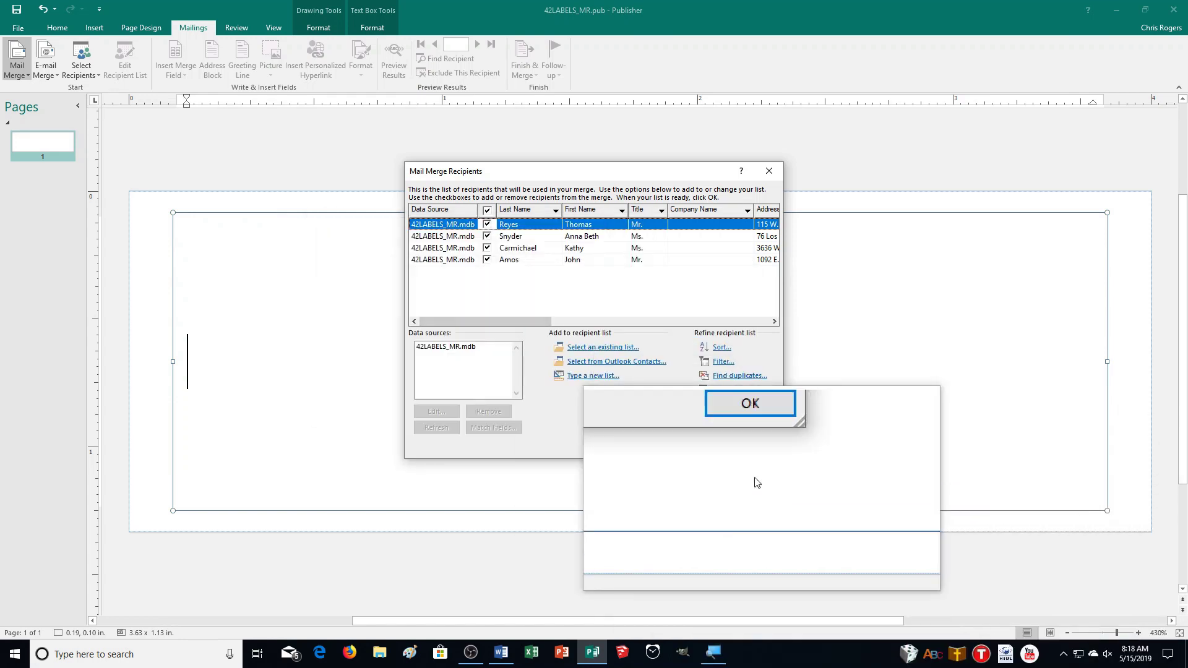
pyautogui.click(754, 446)
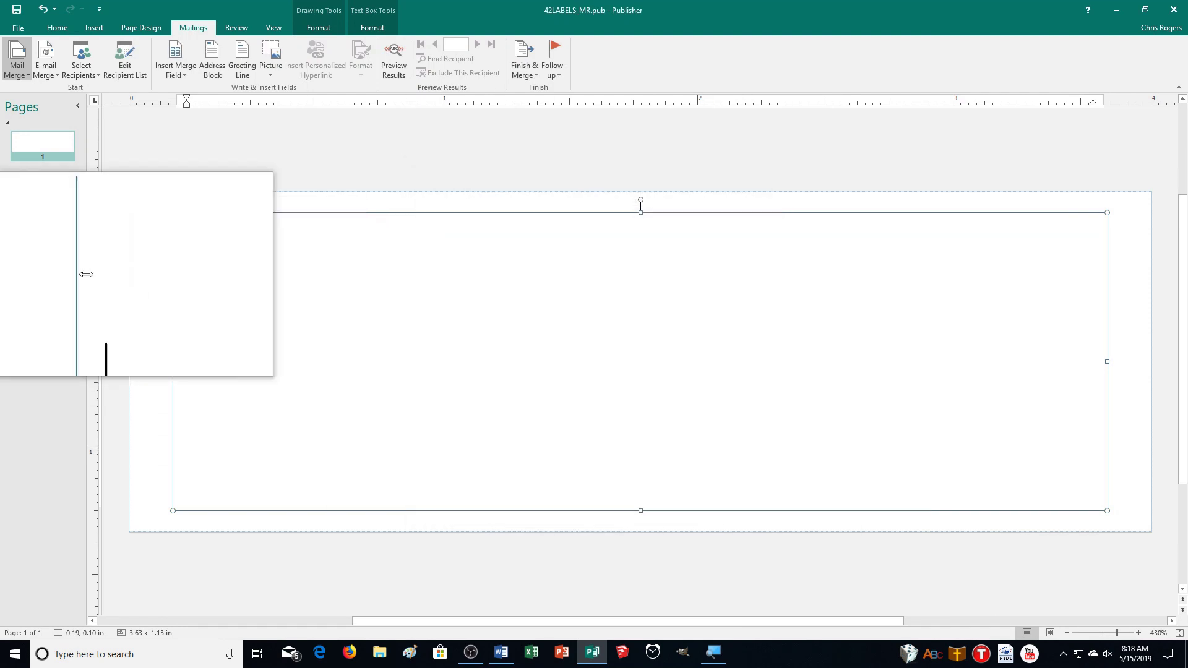
# - Launch the Step-by-Step Mail Merge Wizard from Mailings and select the label's text box
pyautogui.click(17, 62)
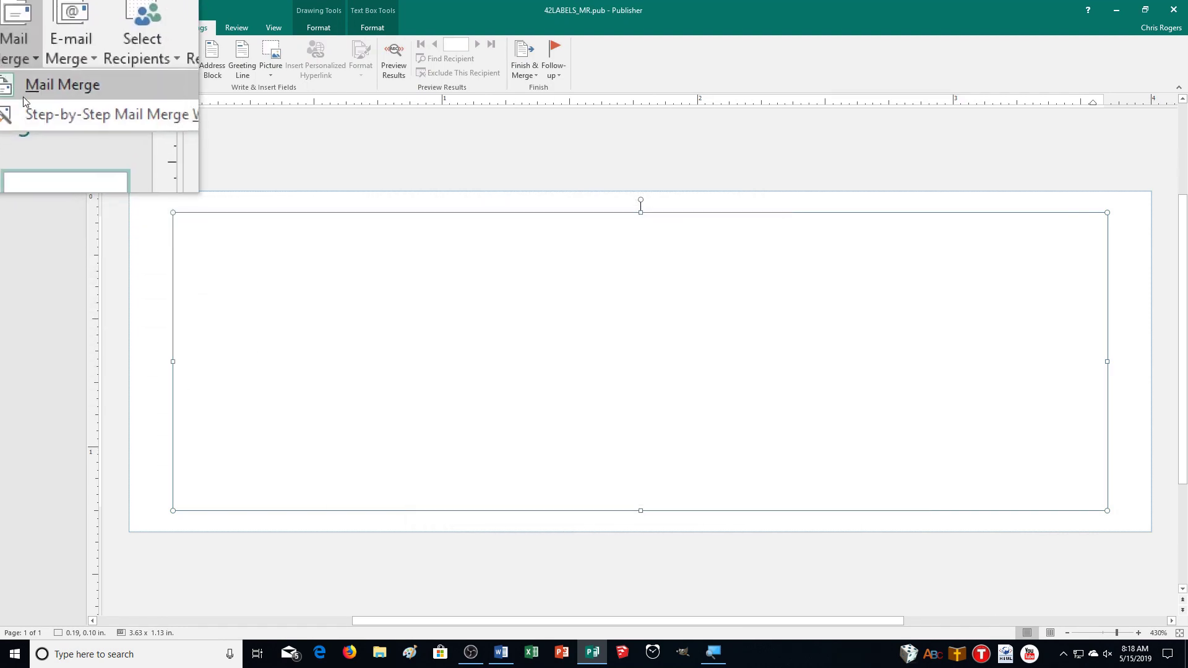
pyautogui.click(68, 104)
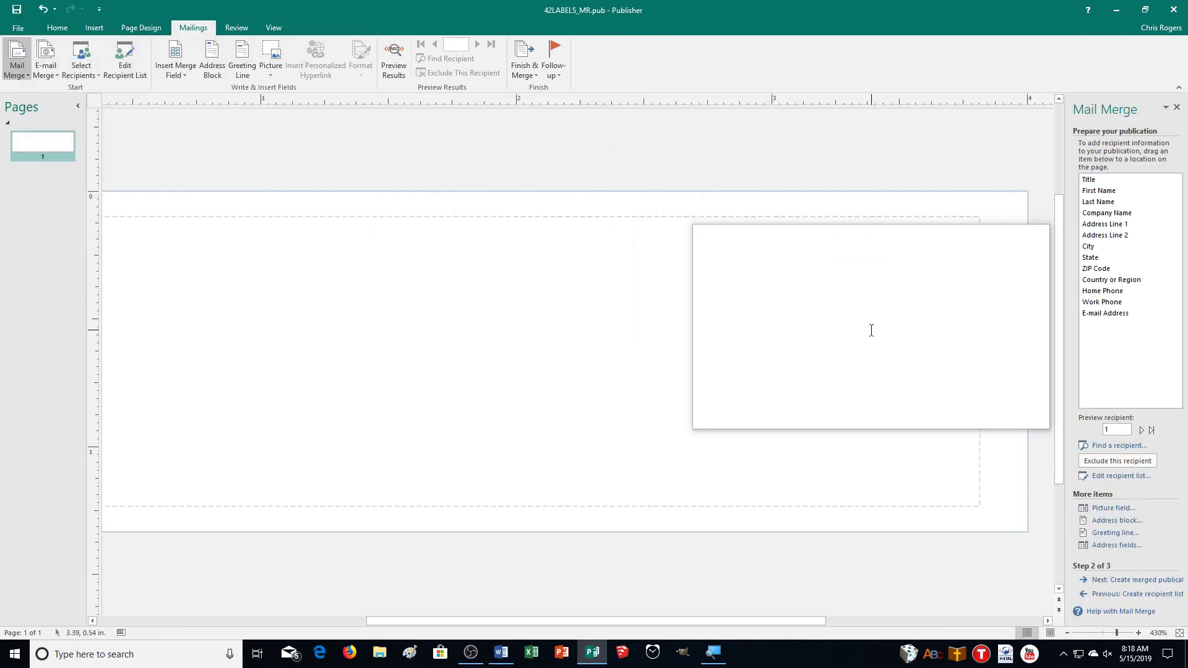
pyautogui.click(513, 438)
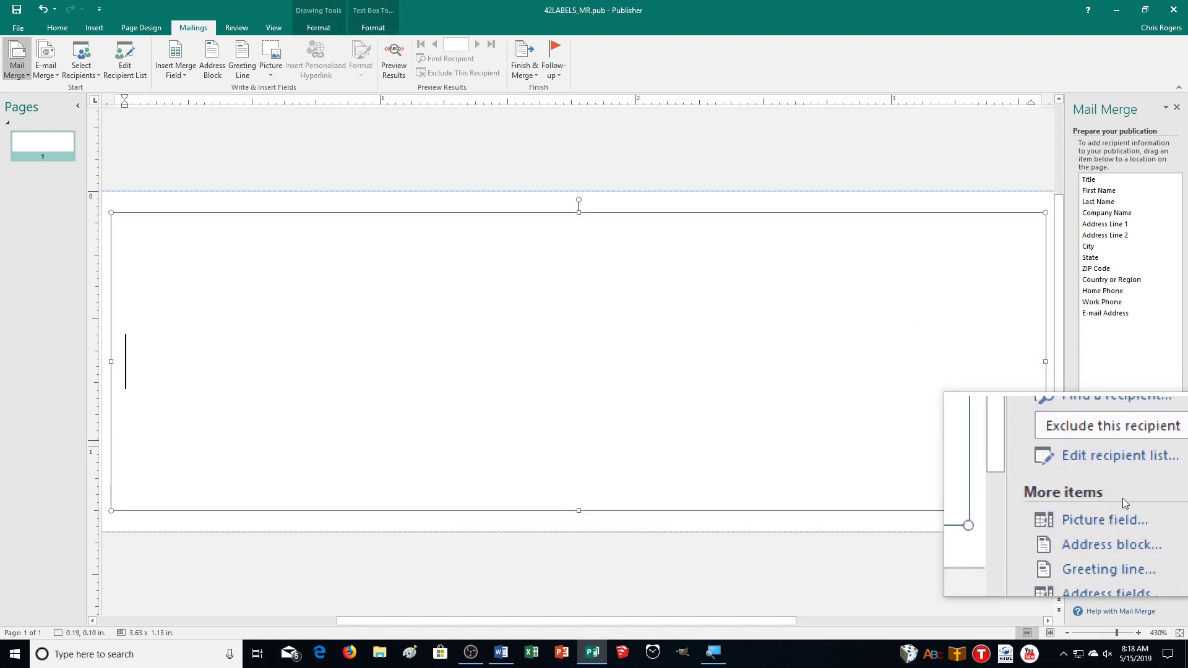
# - Insert an «AddressBlock» field with Insert company name unchecked into the label
pyautogui.click(1126, 525)
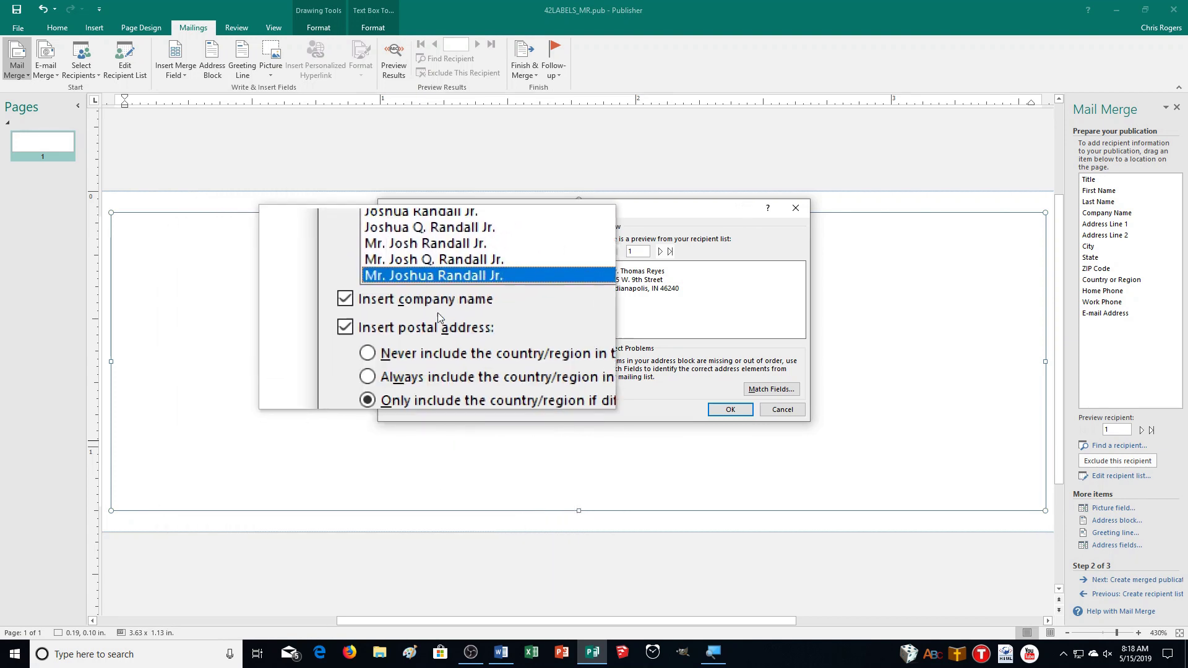
pyautogui.click(423, 308)
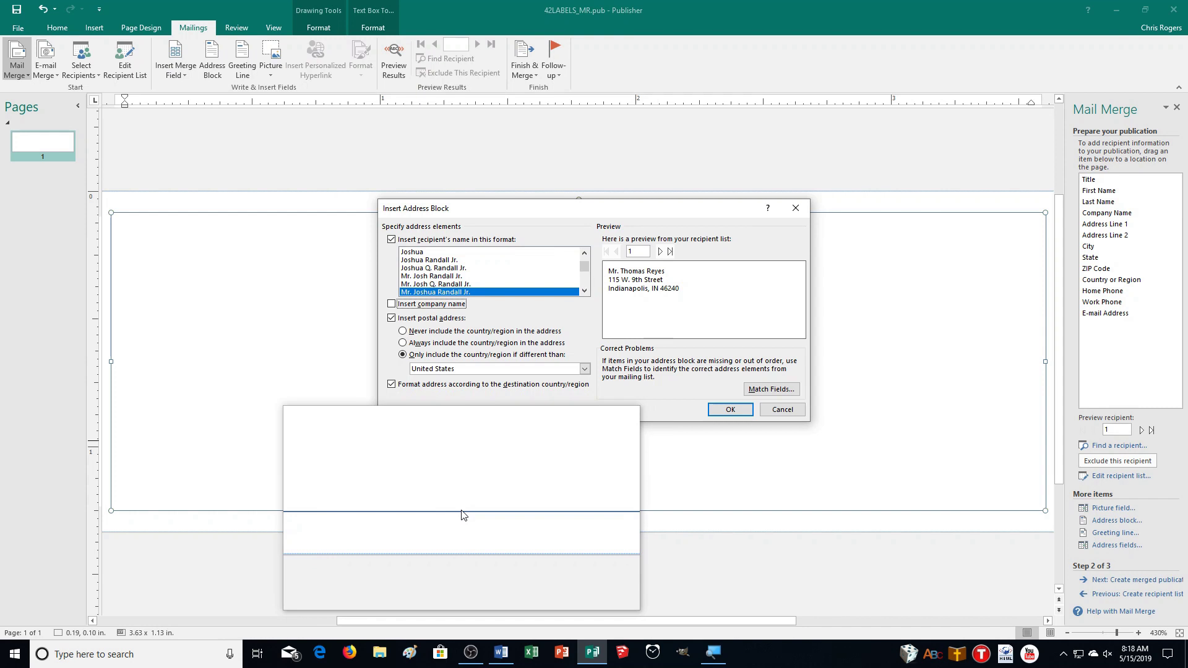
pyautogui.click(730, 409)
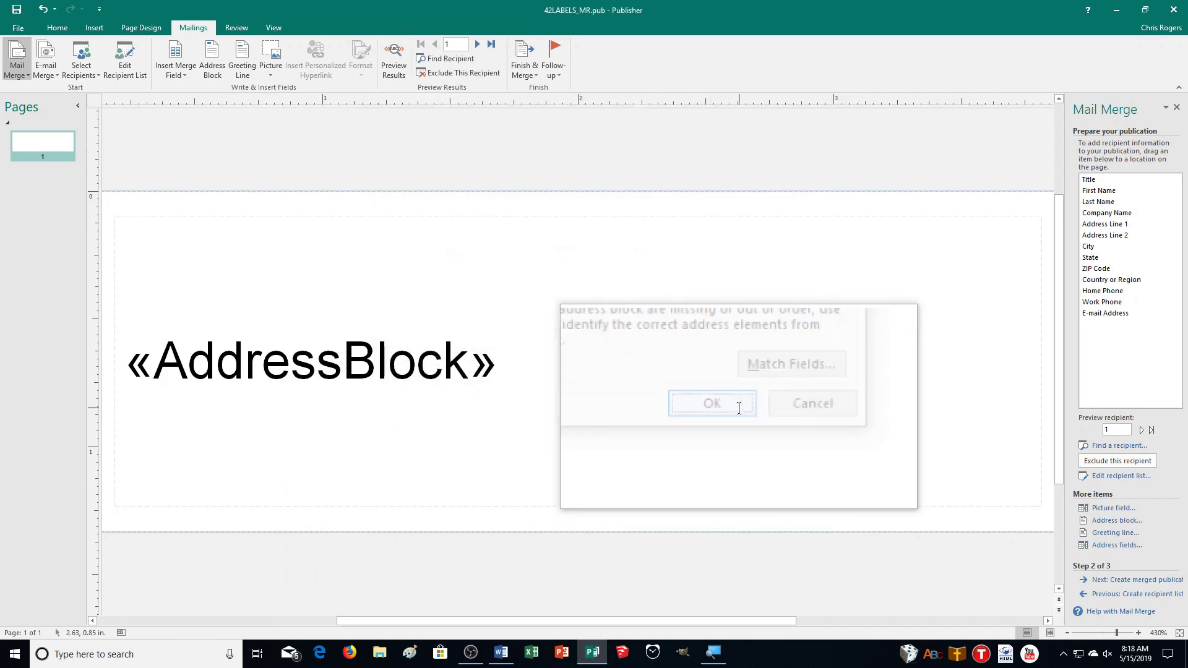
# - Select the «AddressBlock» text and apply Decrease Font Size twice to bring it toward 12 pt
pyautogui.click(480, 370)
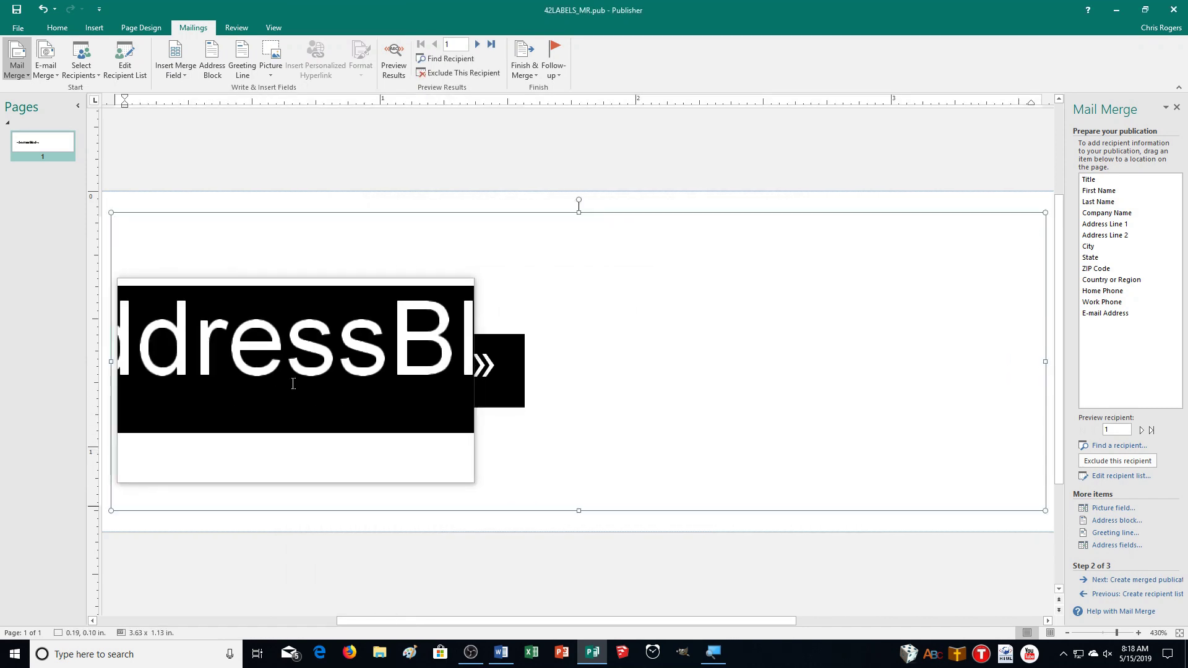
pyautogui.click(54, 30)
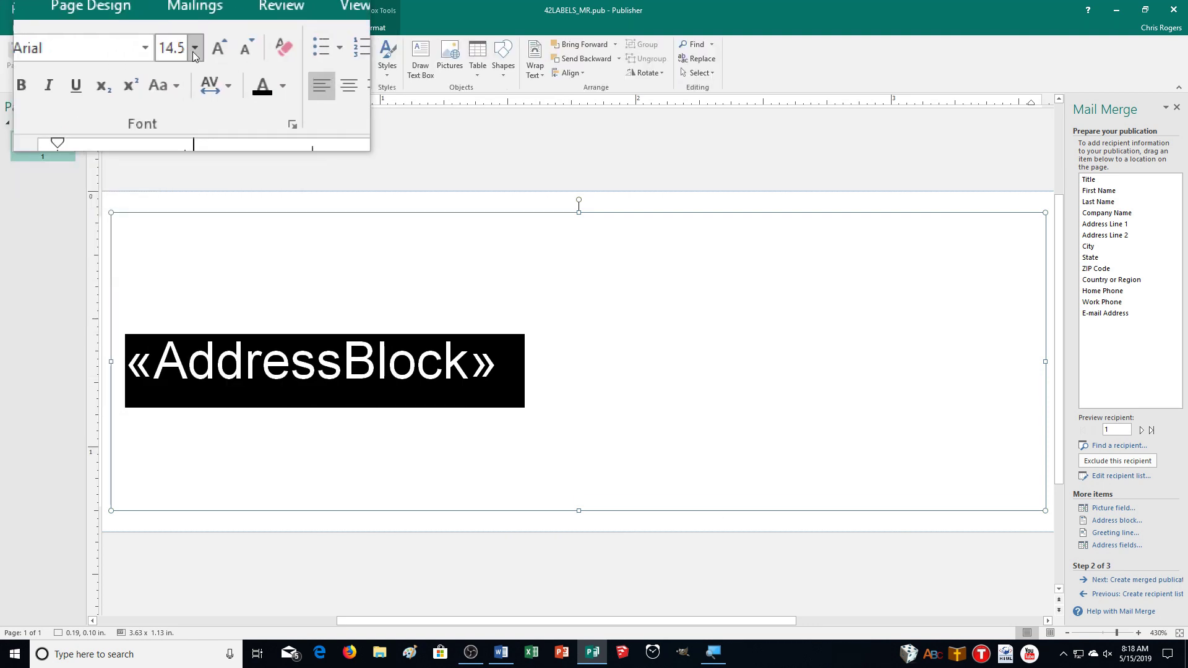
pyautogui.click(217, 53)
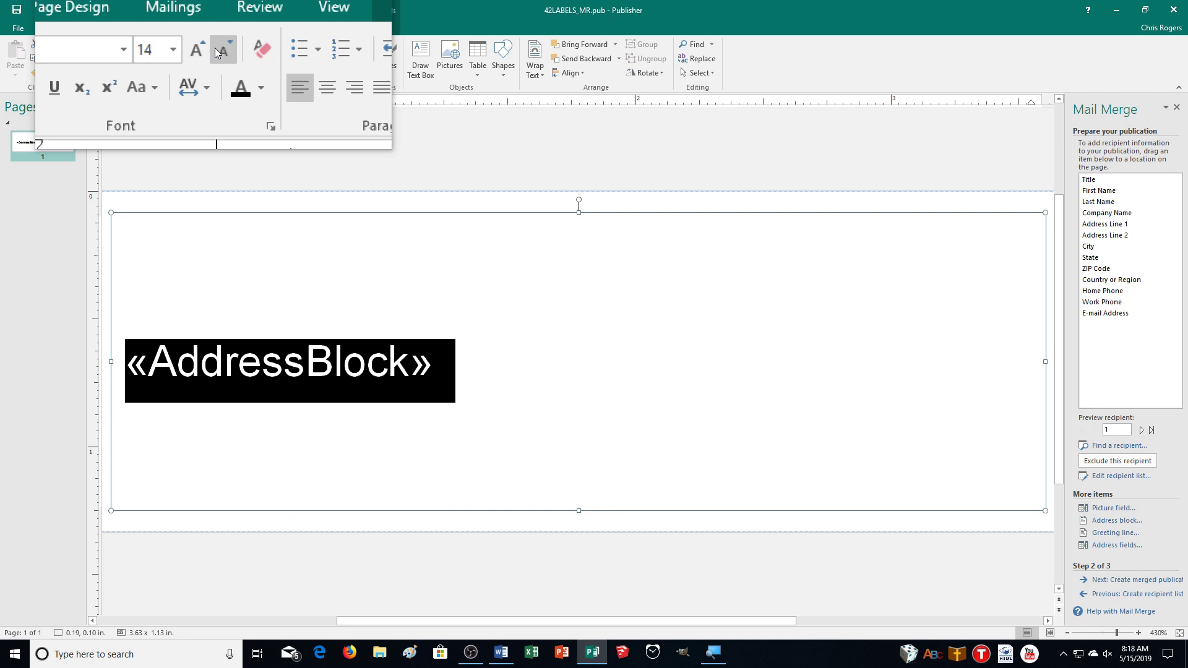
pyautogui.click(218, 53)
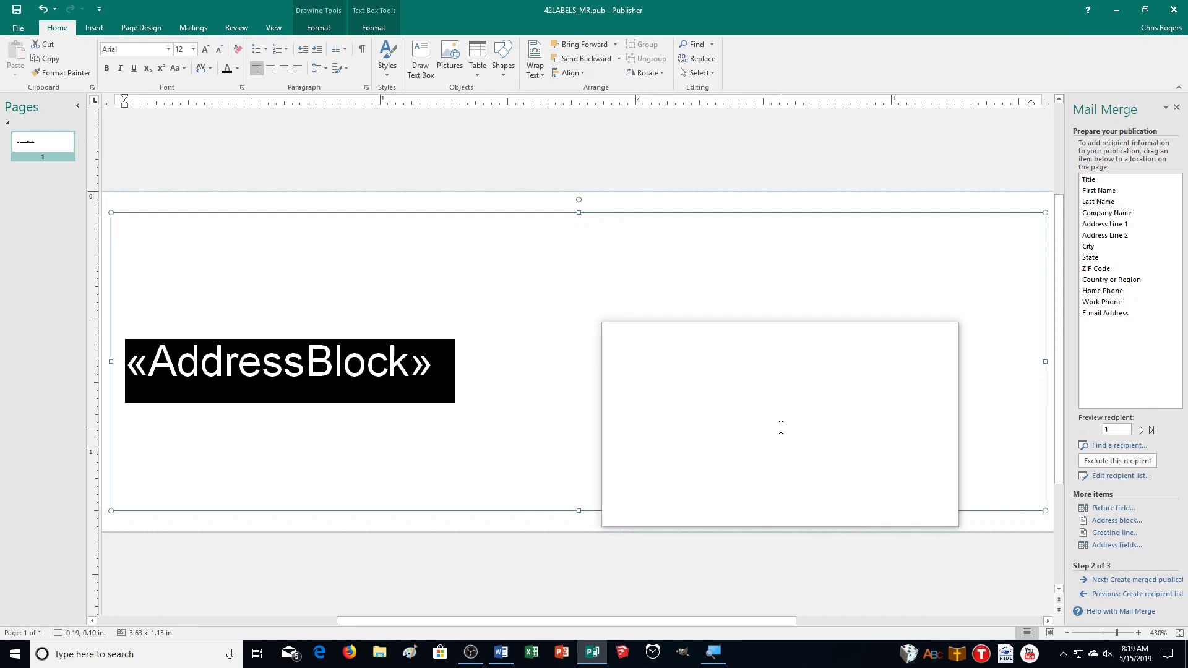
# - In Edit recipient list, uncheck the fourth recipient so only three addresses are merged
pyautogui.click(1112, 475)
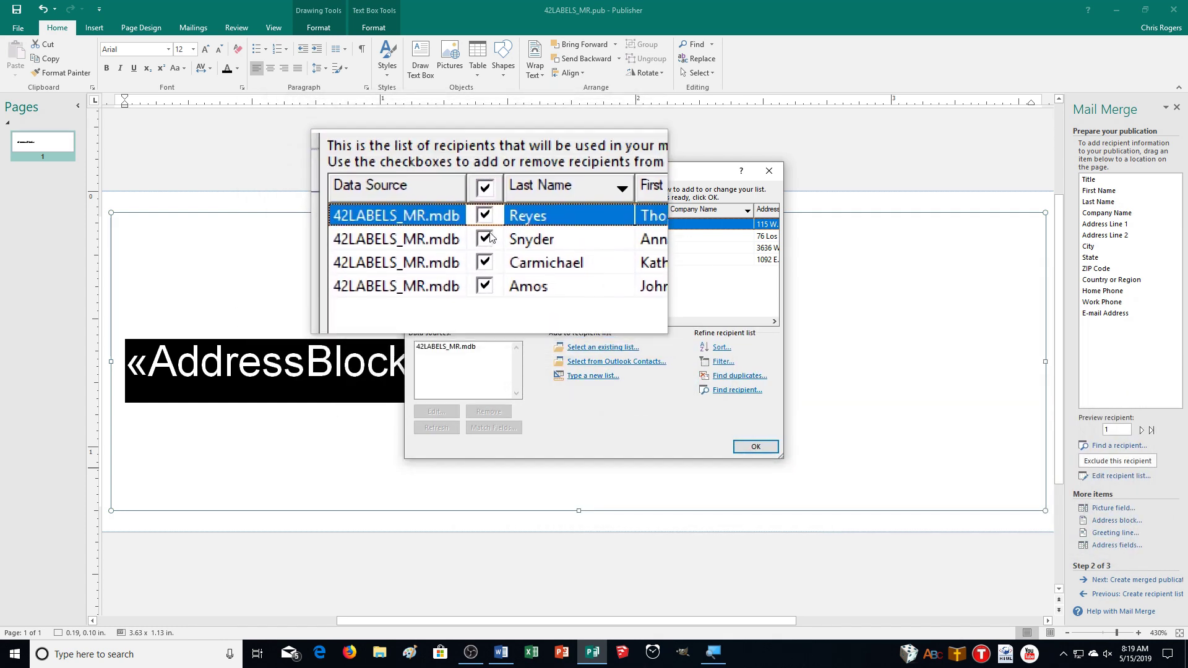
pyautogui.click(490, 260)
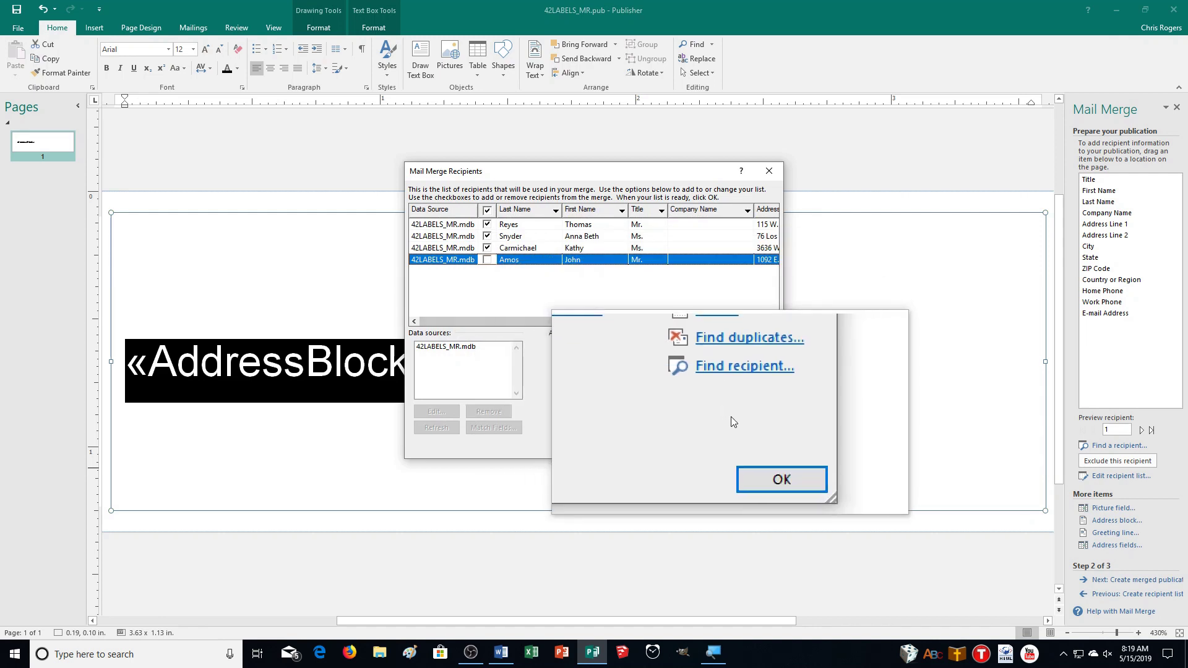
pyautogui.click(755, 446)
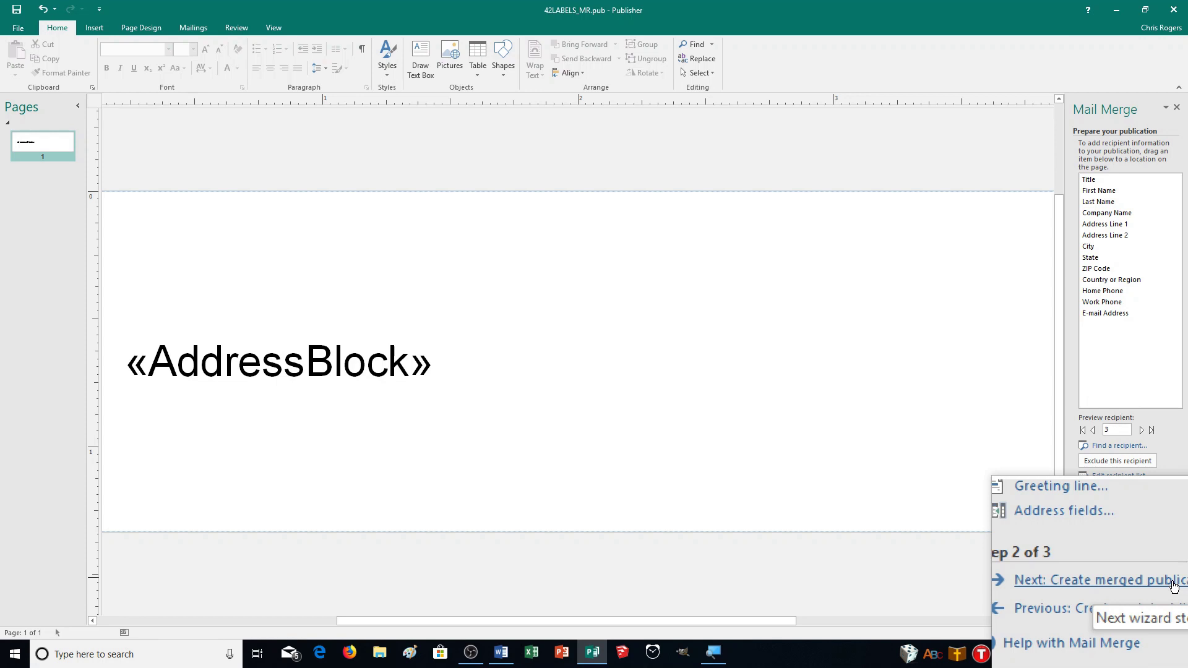
# - Advance the wizard and merge the labels into a new publication
pyautogui.click(1174, 586)
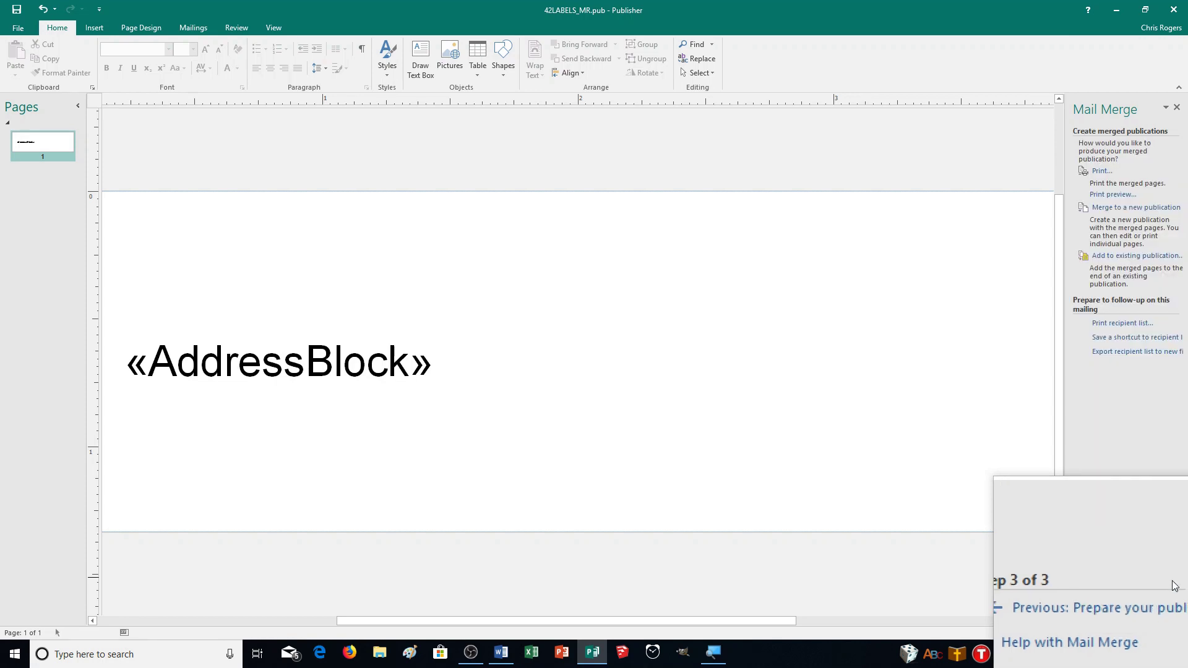
pyautogui.hotkey('alt', 'Tab')
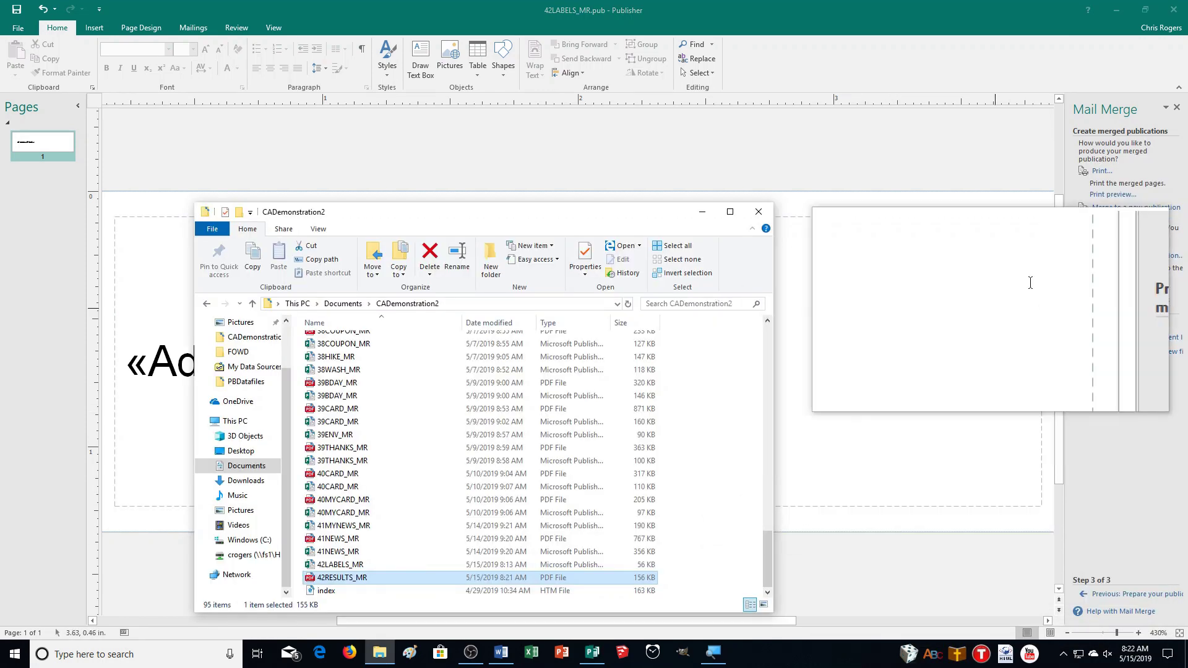
pyautogui.click(1119, 204)
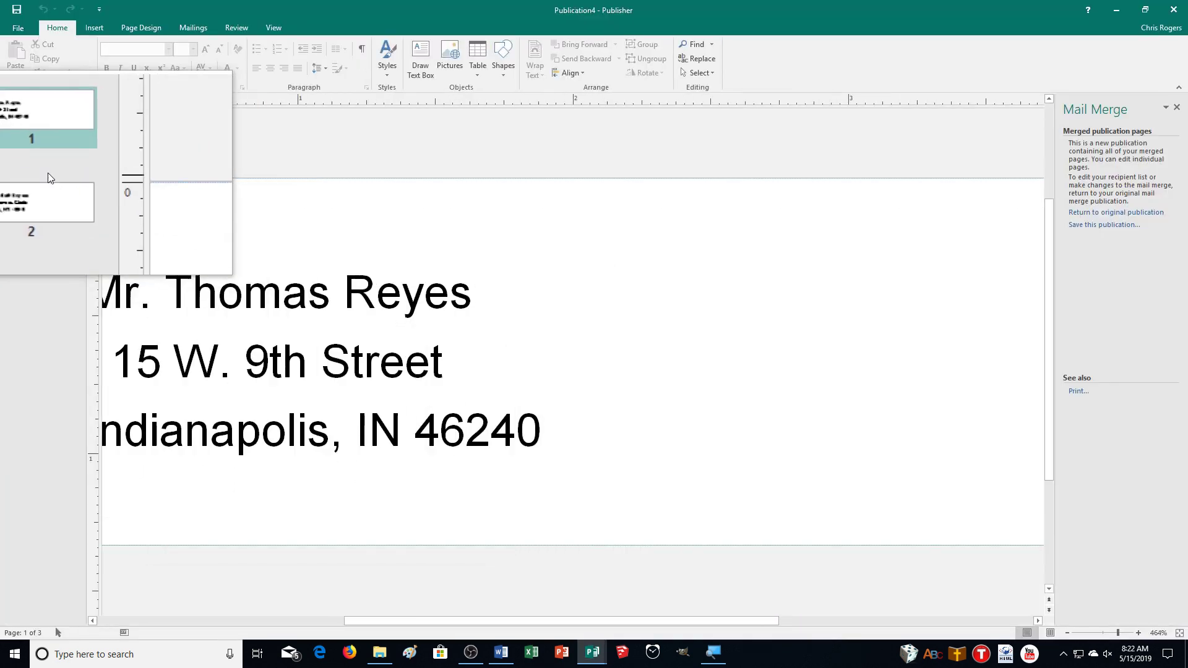
# - View merged label pages 2 and 3, then bring up the File screen
pyautogui.click(50, 192)
pyautogui.click(43, 244)
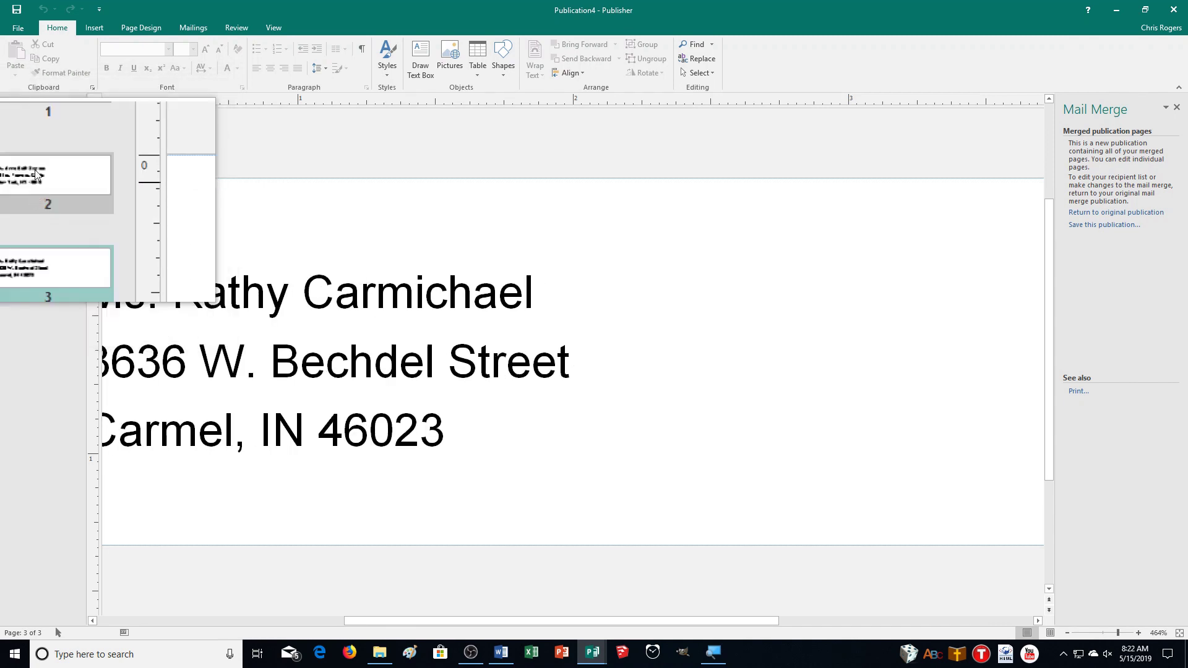
pyautogui.click(15, 30)
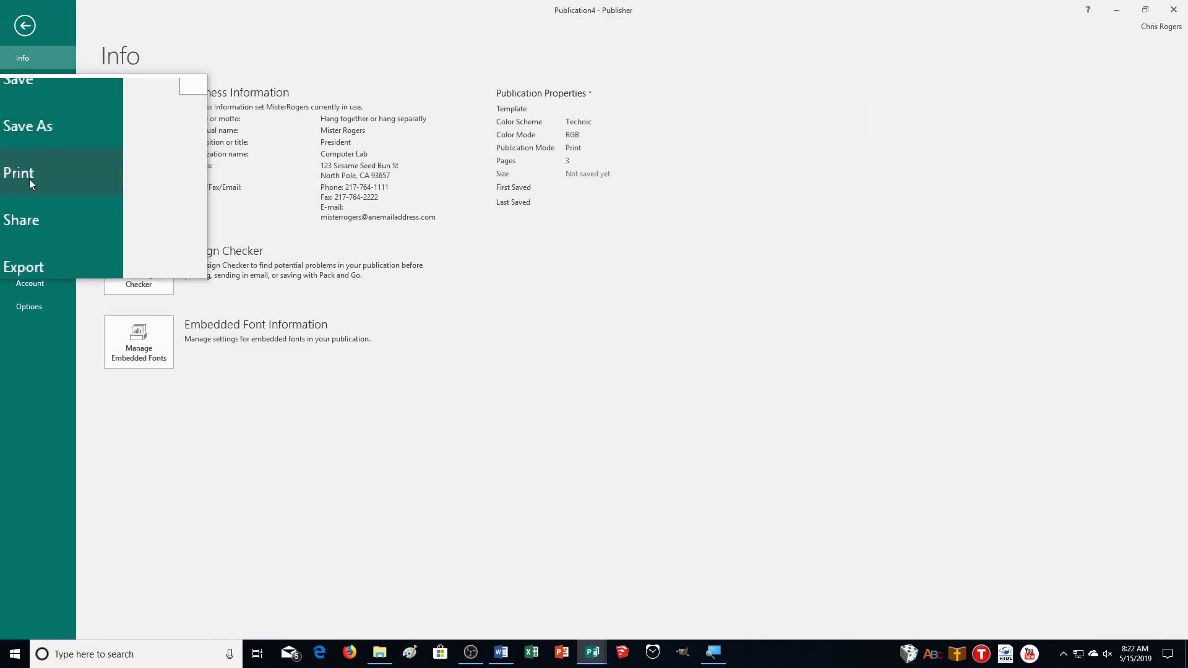
# - Print the merged labels with Microsoft Print to PDF as 42RESULTS_MR, replacing the existing file
pyautogui.click(29, 179)
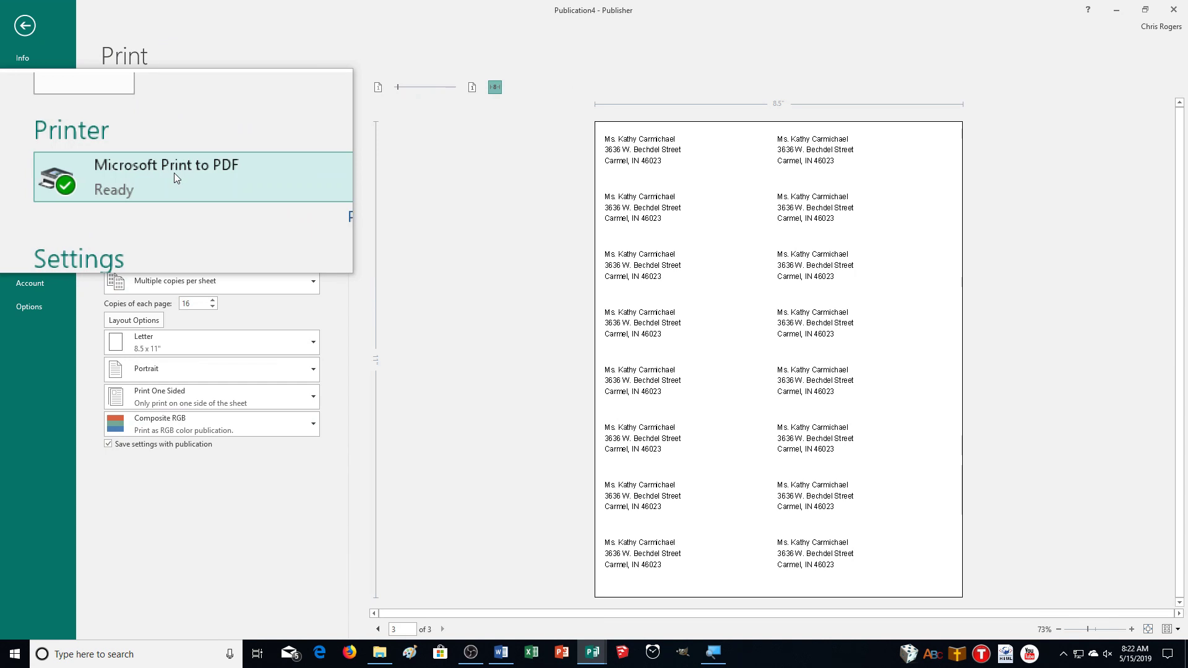
pyautogui.click(25, 26)
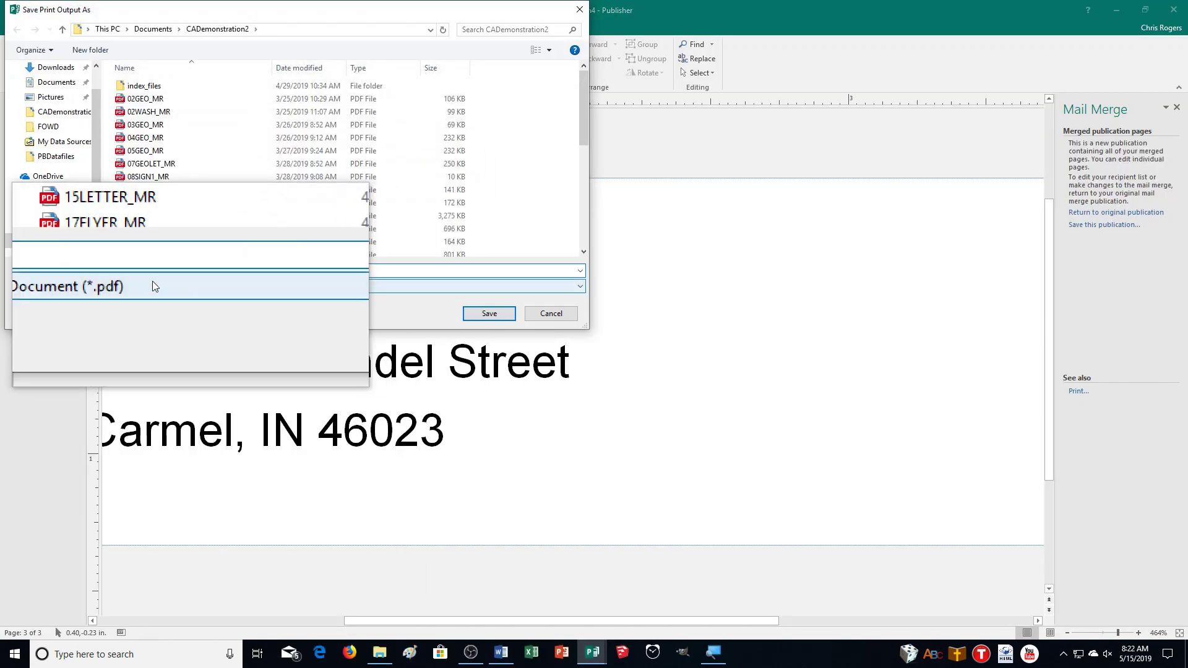
pyautogui.write('42R')
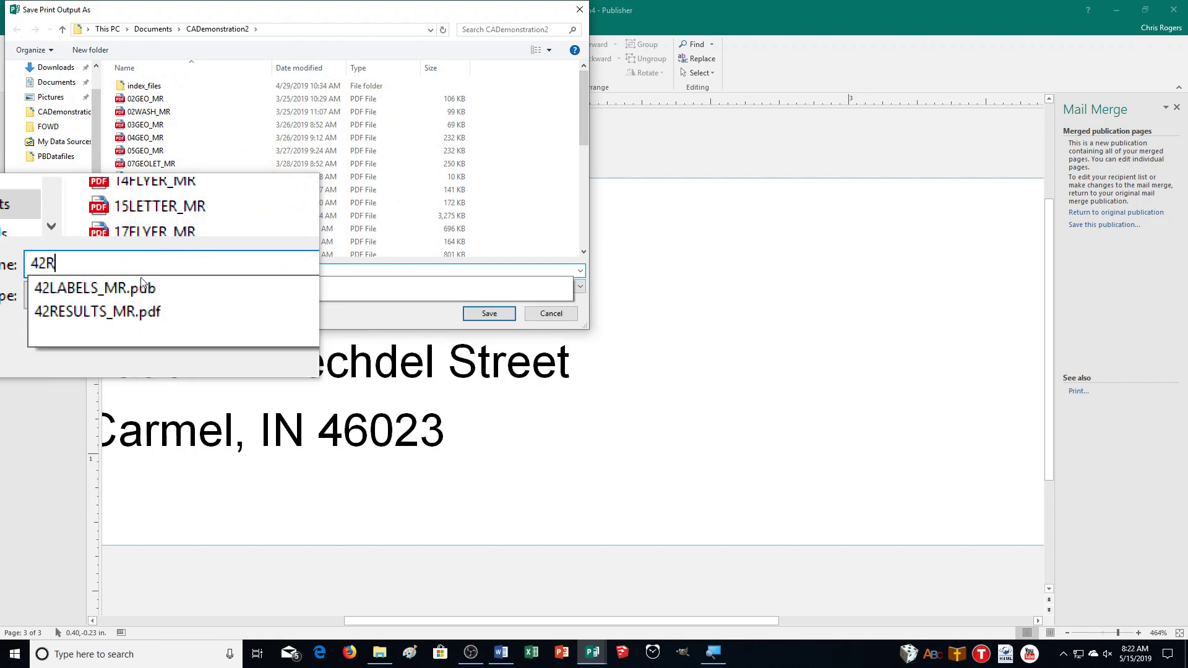
pyautogui.write('ESULTS_MR')
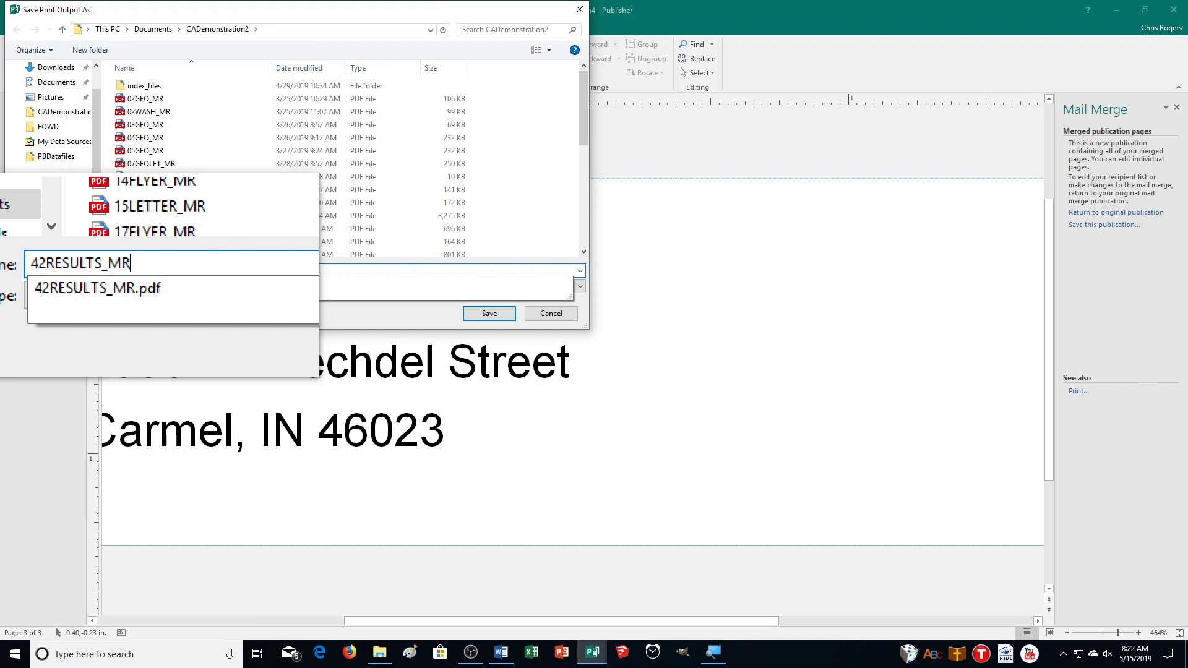
pyautogui.press('Return')
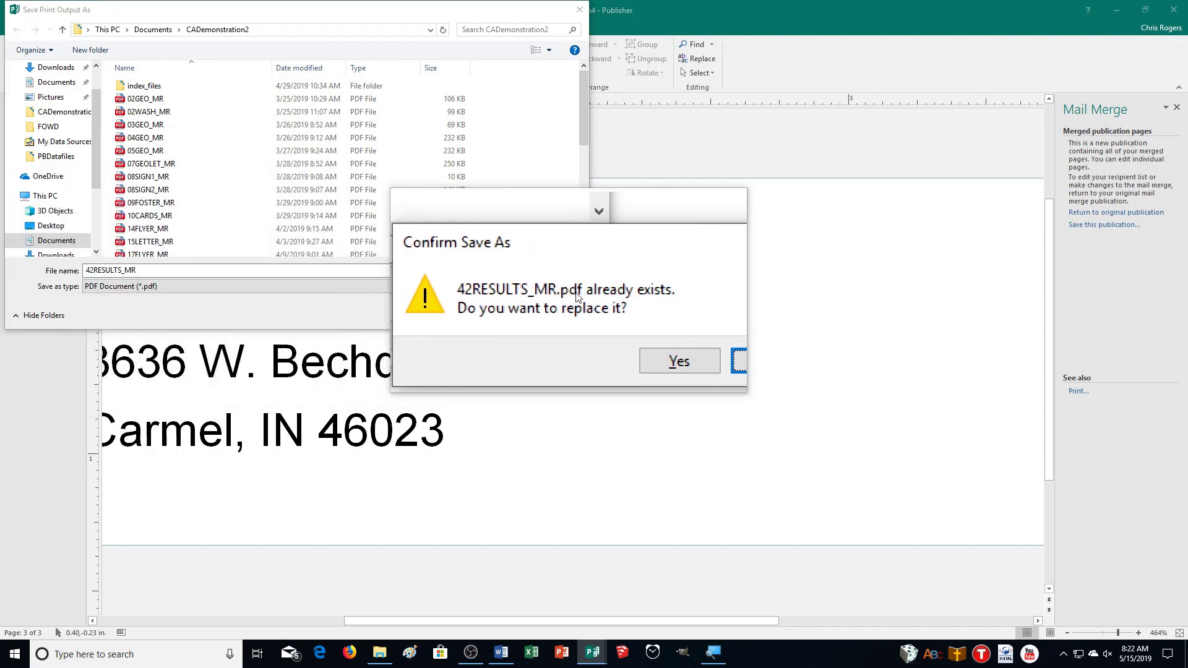
pyautogui.click(638, 330)
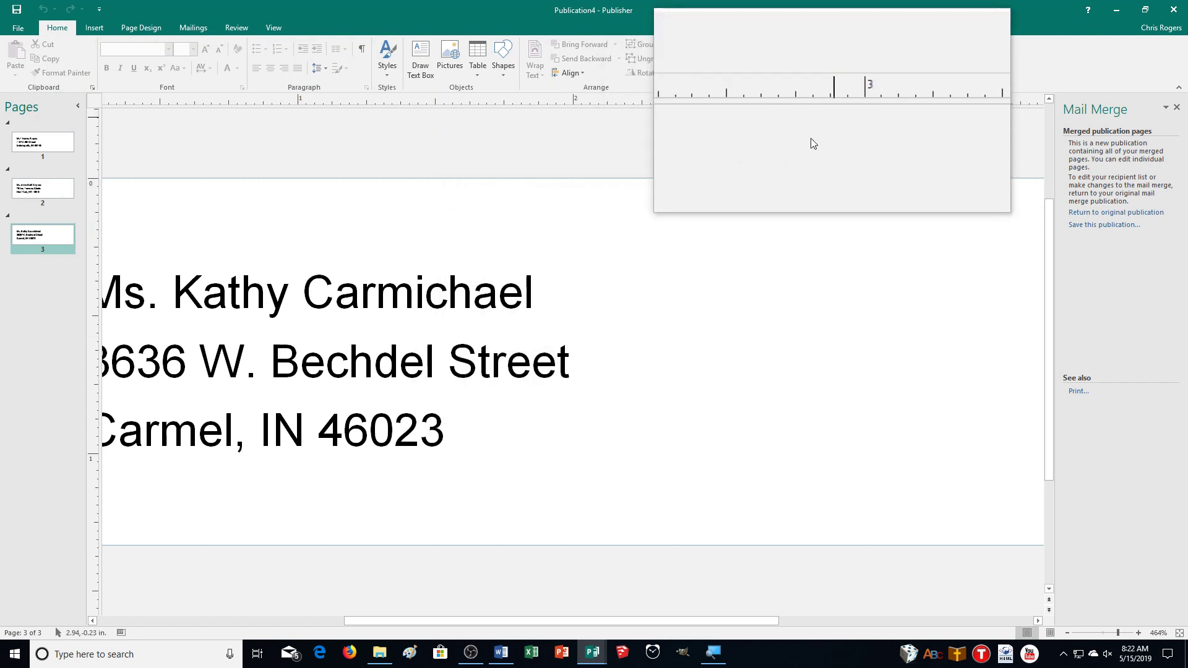
# - Open 42RESULTS_MR.pdf from CADemonstration2 in Edge, review its three pages, then close Edge
pyautogui.click(379, 652)
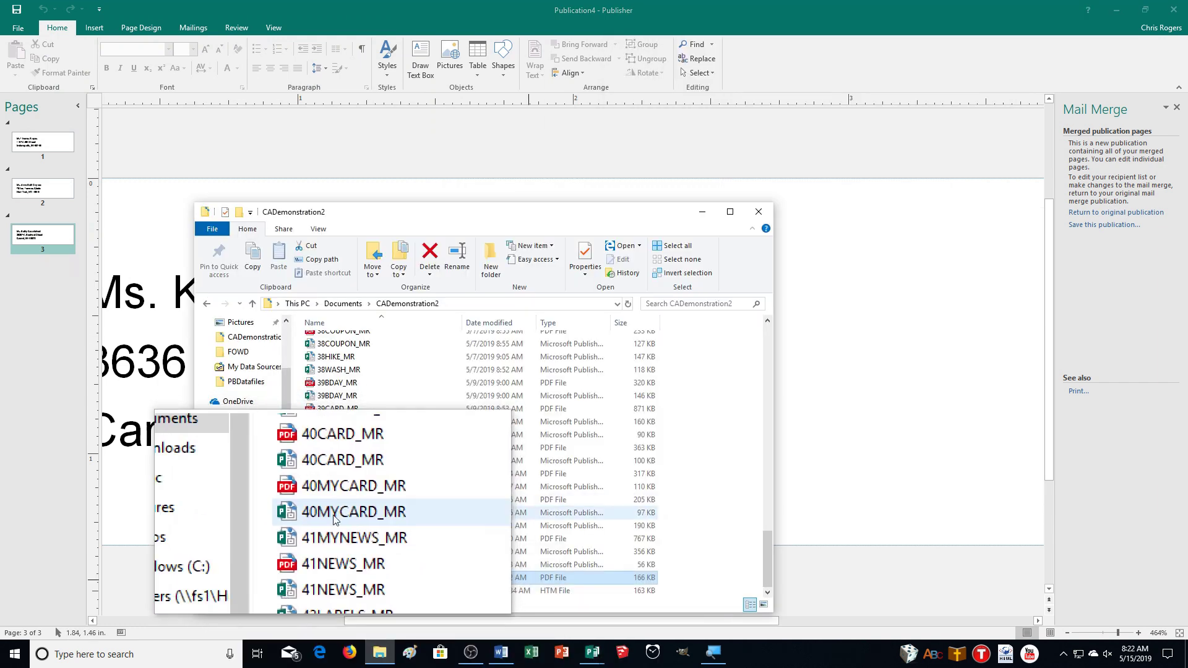
pyautogui.doubleClick(344, 579)
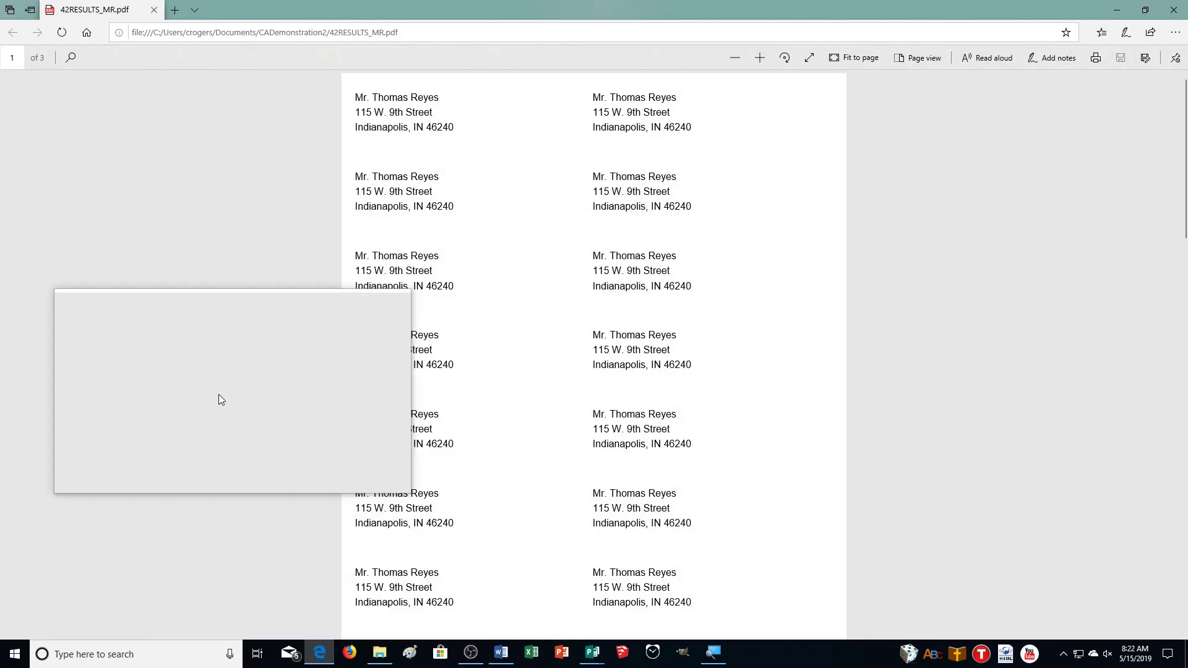
pyautogui.scroll(-3, 218, 395)
pyautogui.scroll(-12, 159, 366)
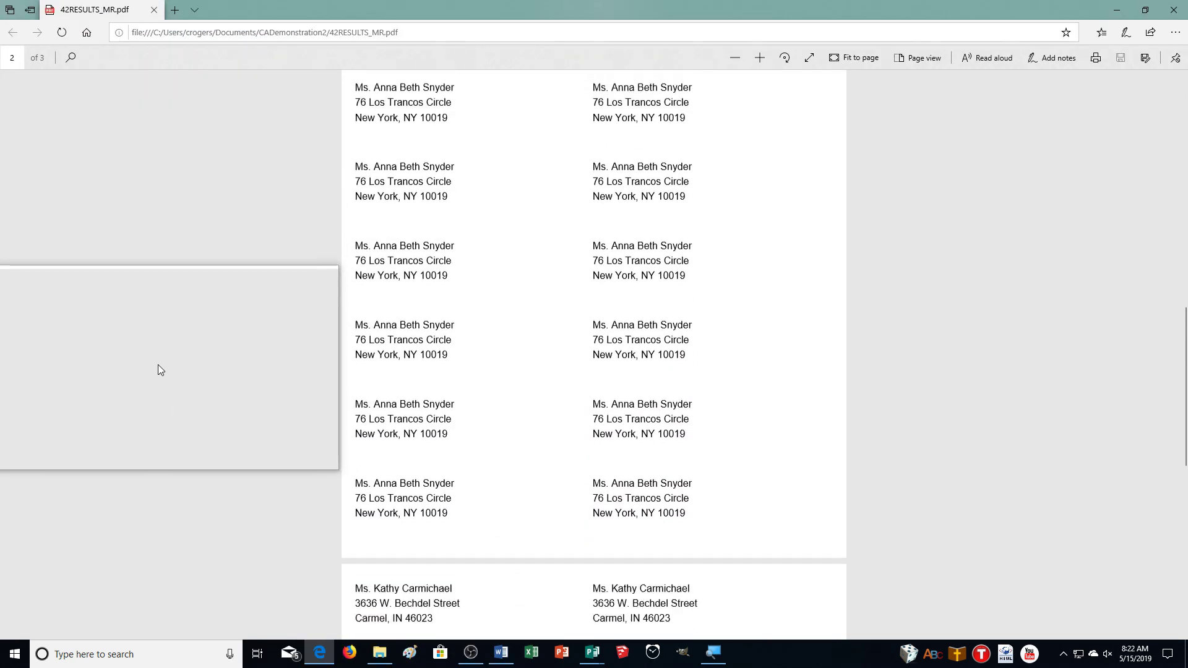
pyautogui.scroll(-1, 158, 370)
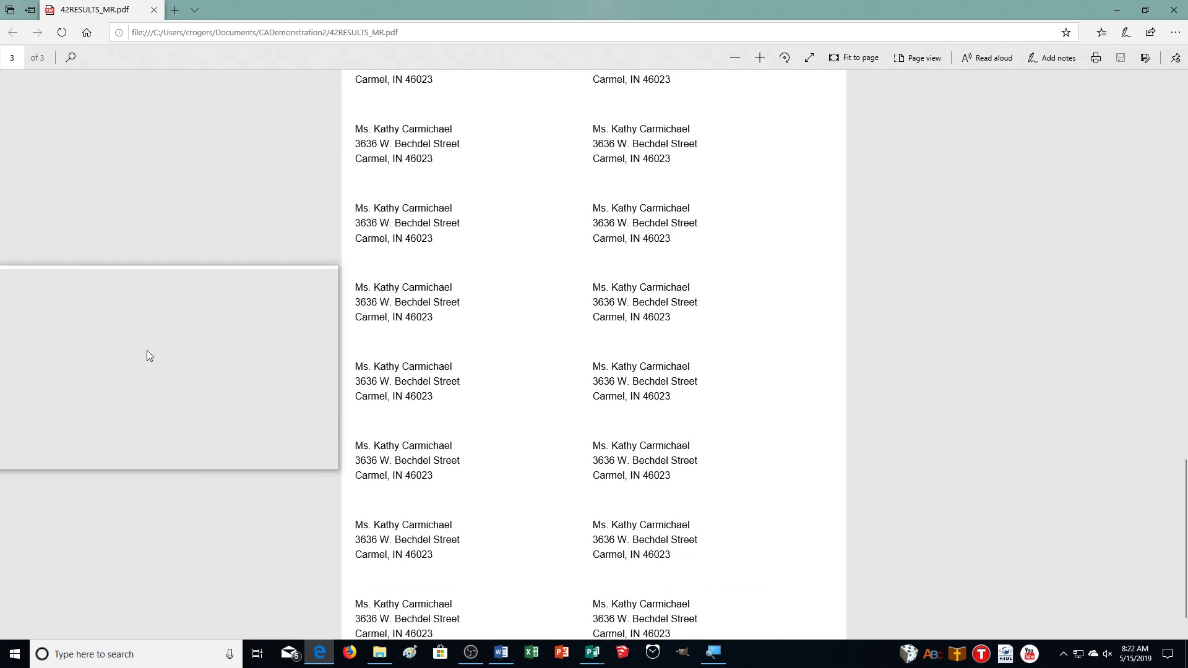
pyautogui.click(1174, 10)
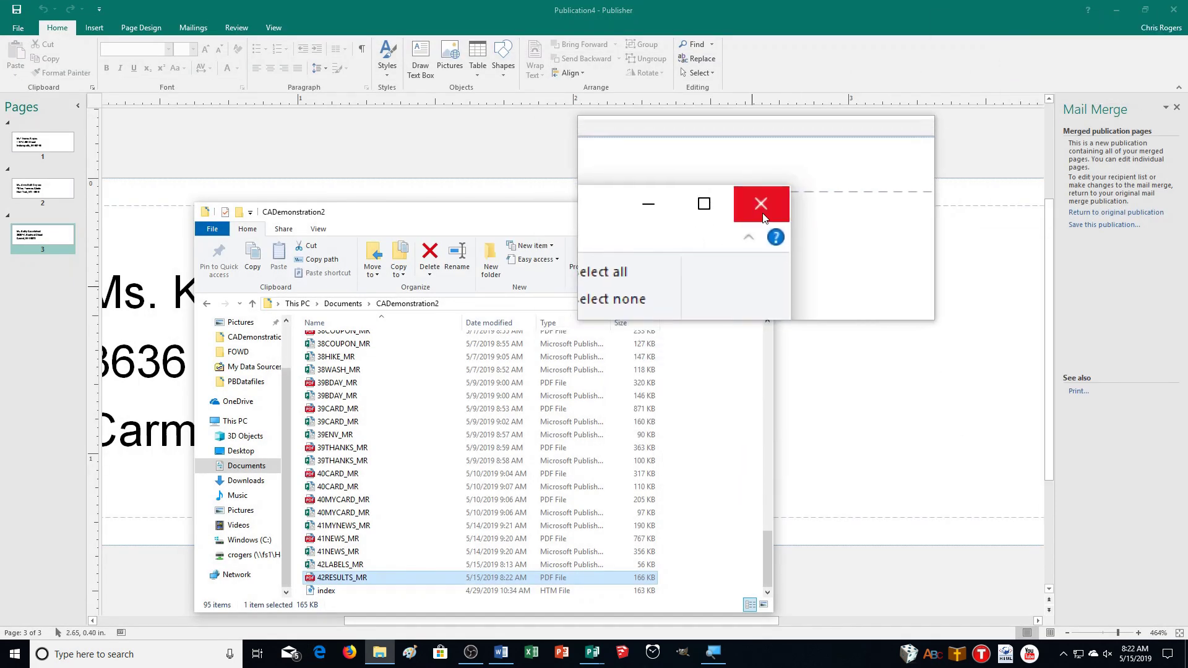
# - Close the folder window and close the merged publication without saving
pyautogui.click(759, 210)
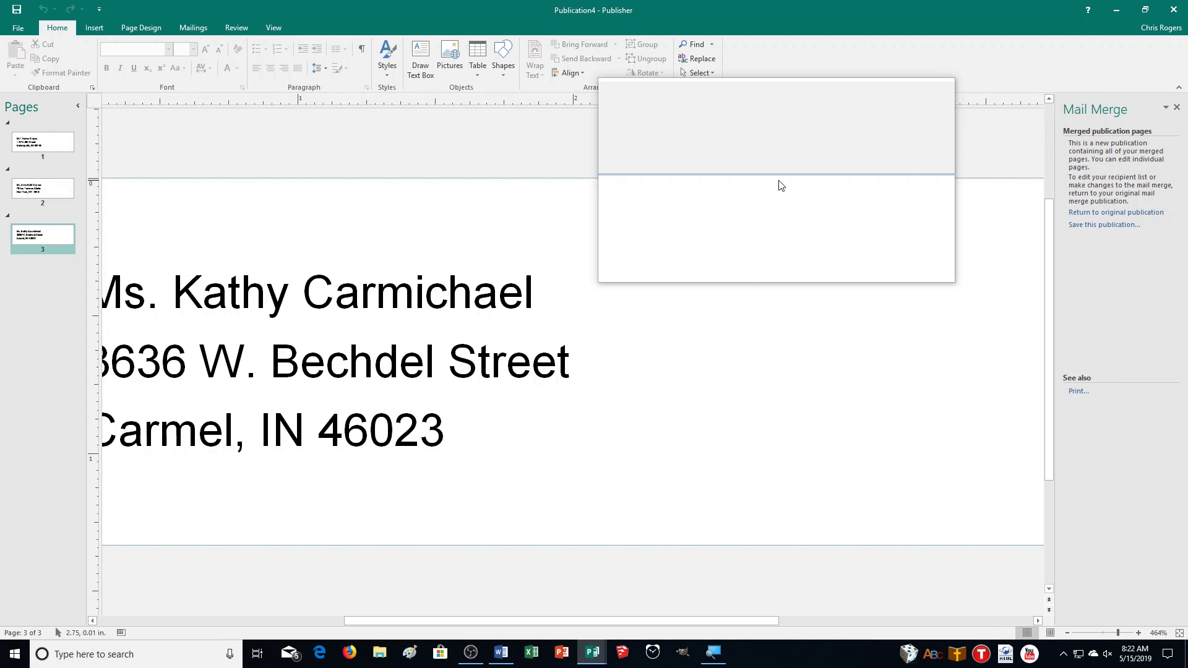
pyautogui.click(17, 28)
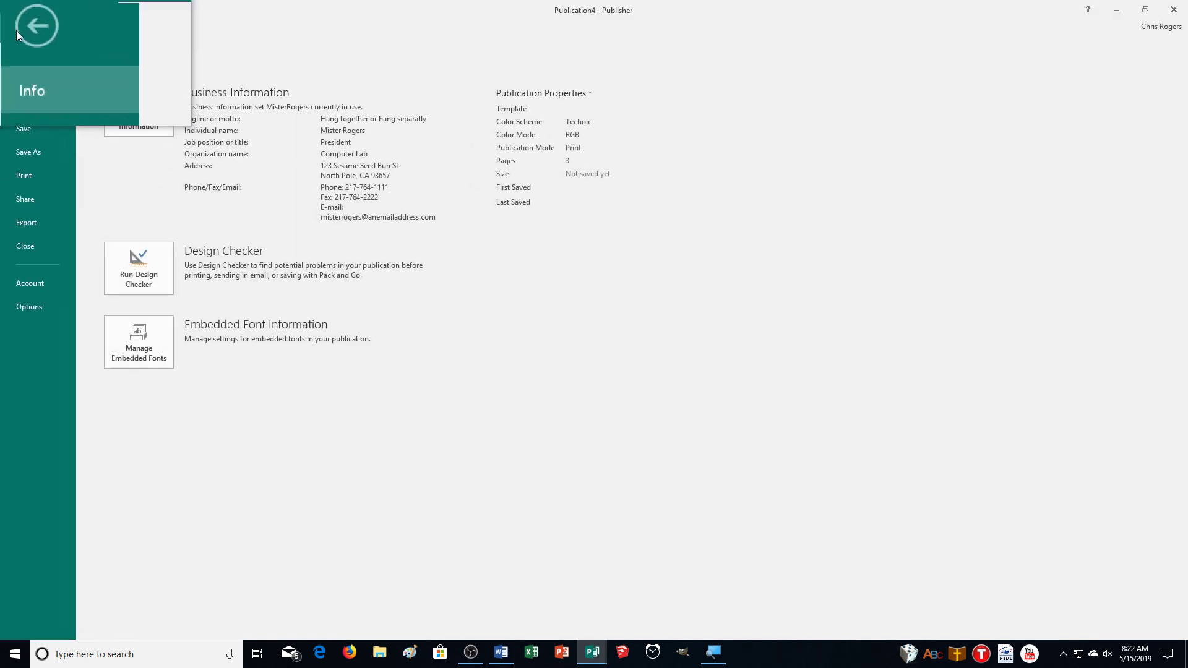
pyautogui.click(24, 246)
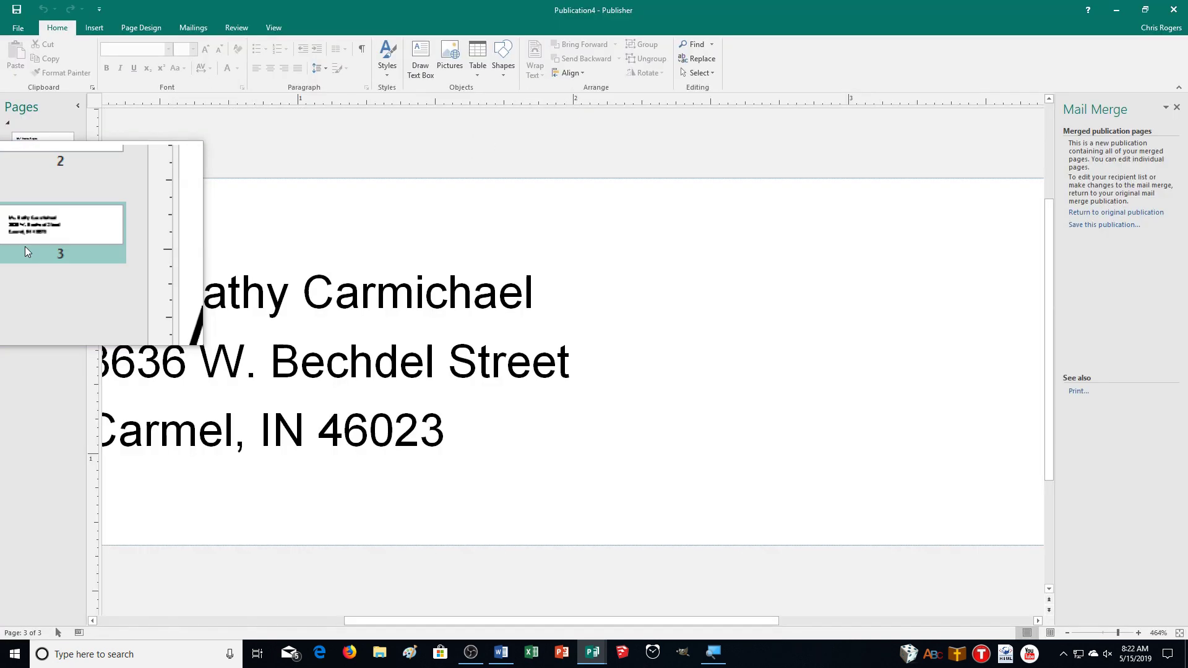
pyautogui.click(592, 341)
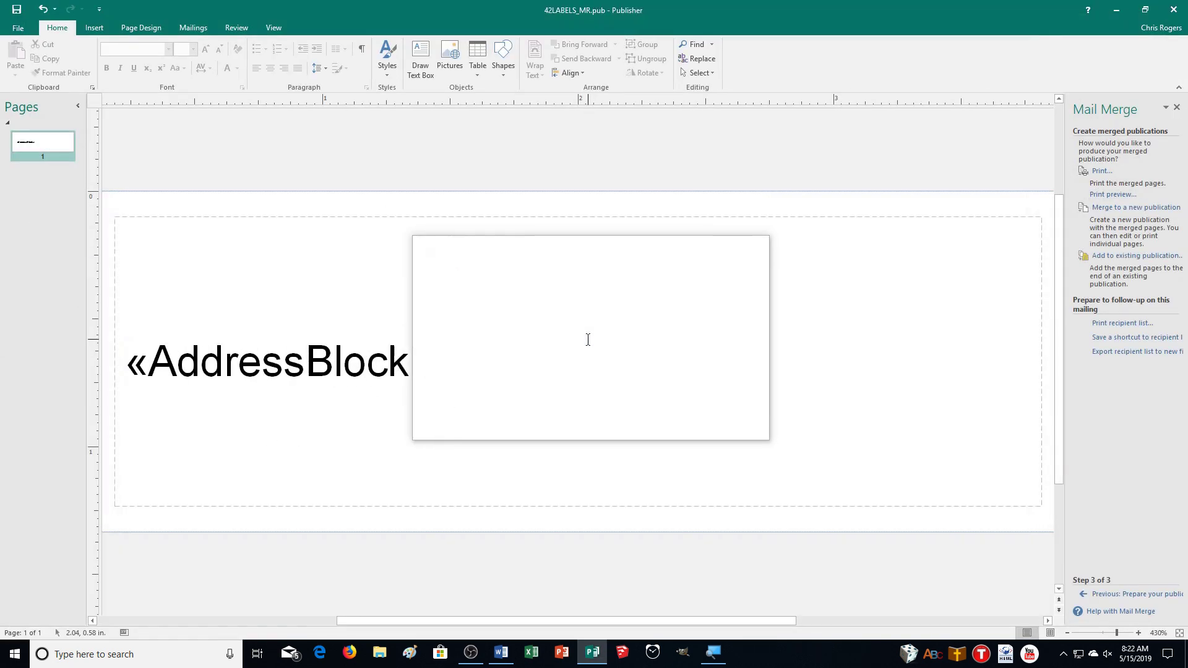
# - Close 42LABELS_MR without saving its changes
pyautogui.click(6, 30)
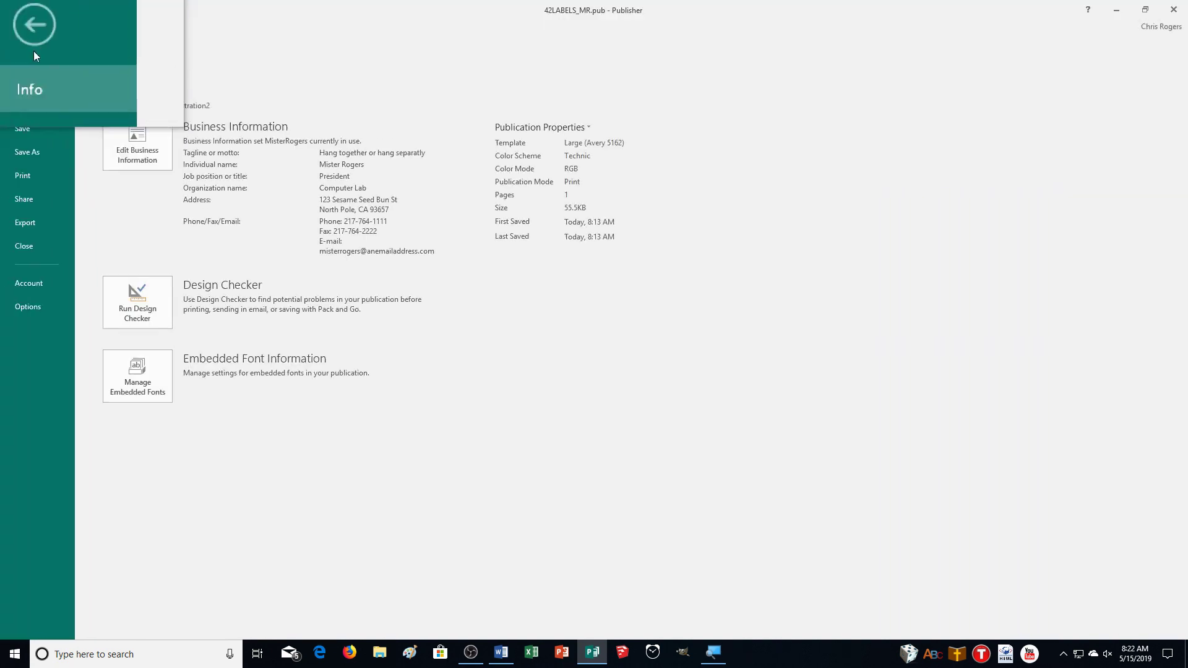
pyautogui.click(25, 246)
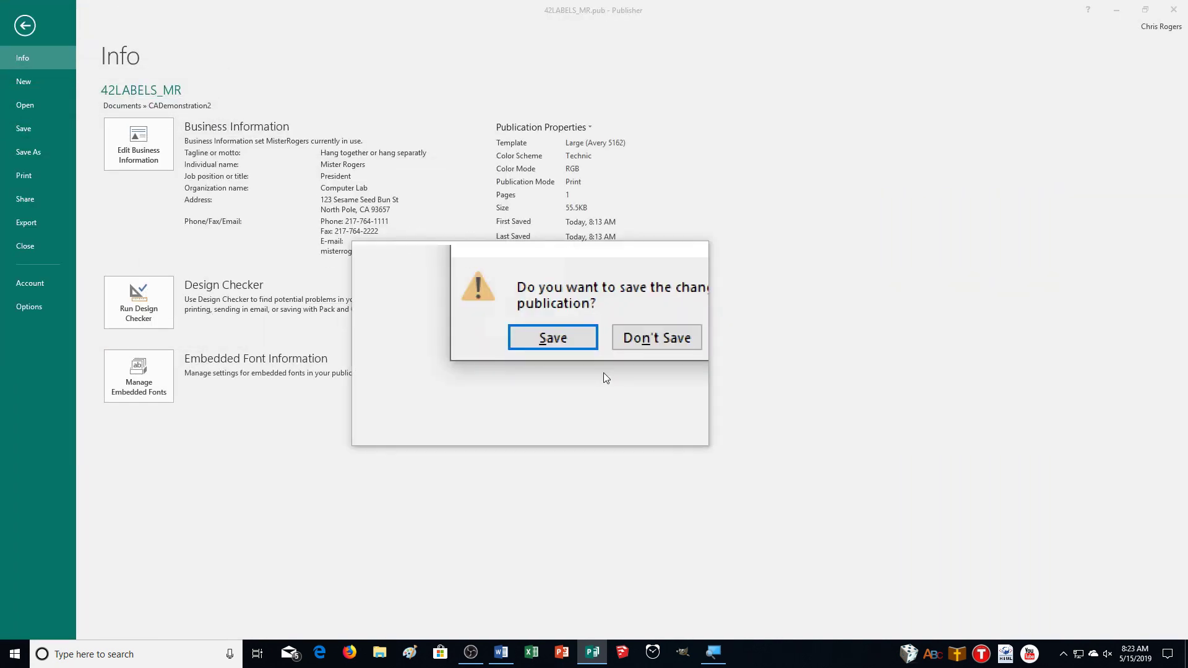
pyautogui.click(601, 344)
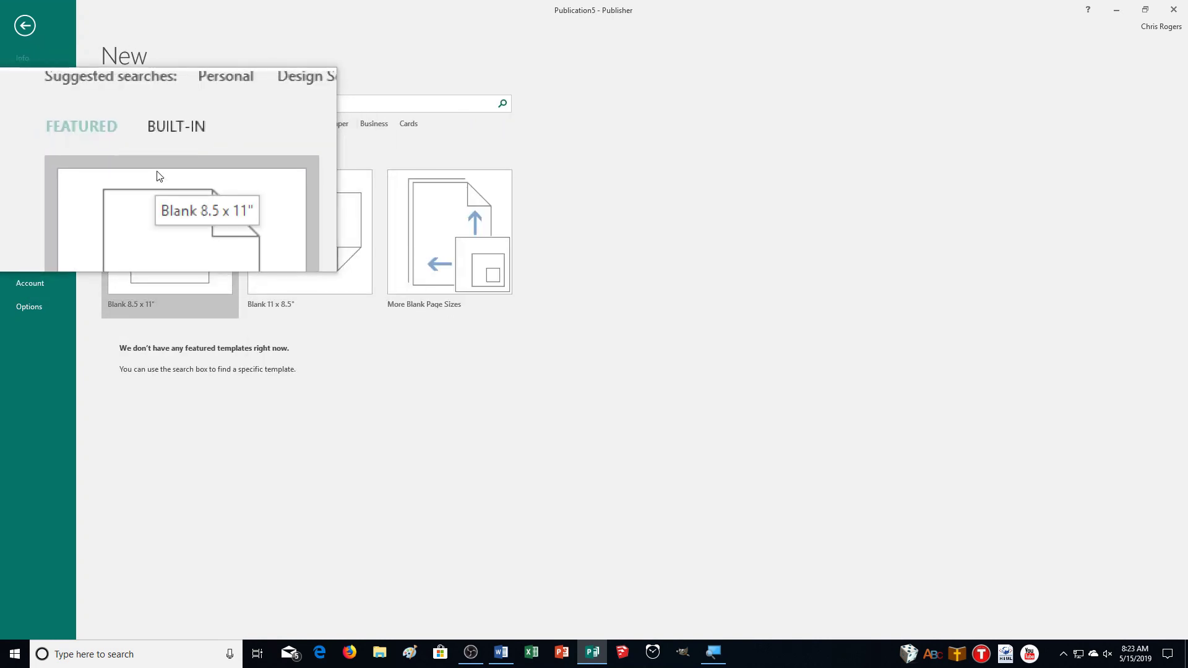
# - Show the BUILT-IN templates and open the Labels category
pyautogui.click(174, 156)
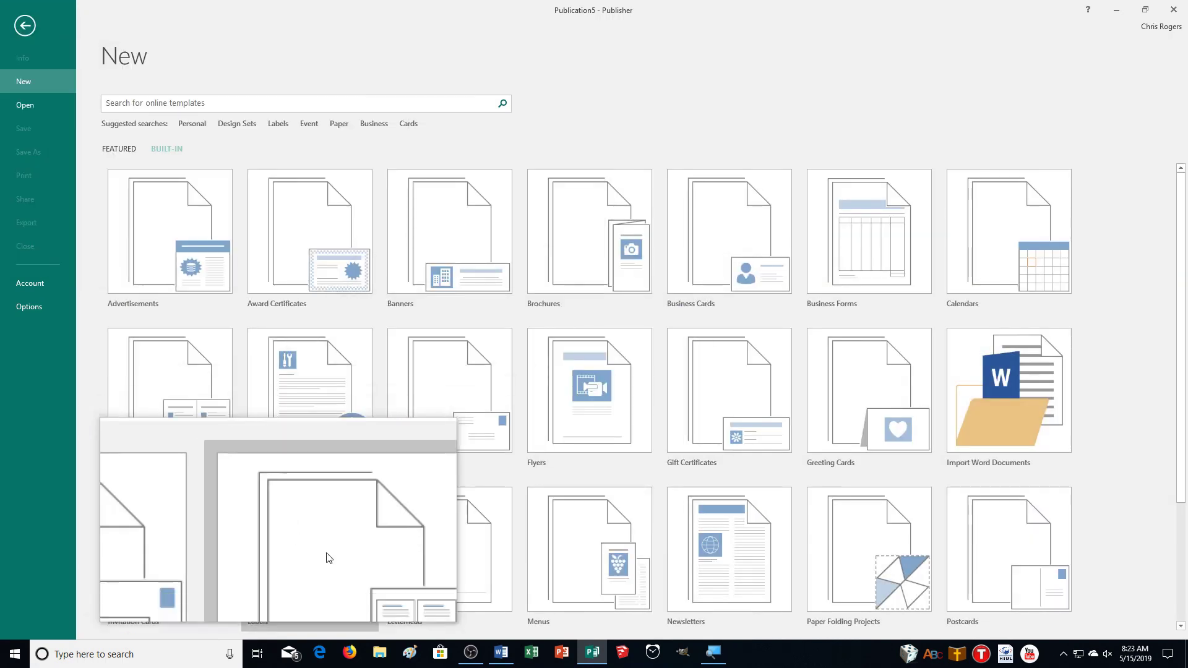
pyautogui.click(327, 557)
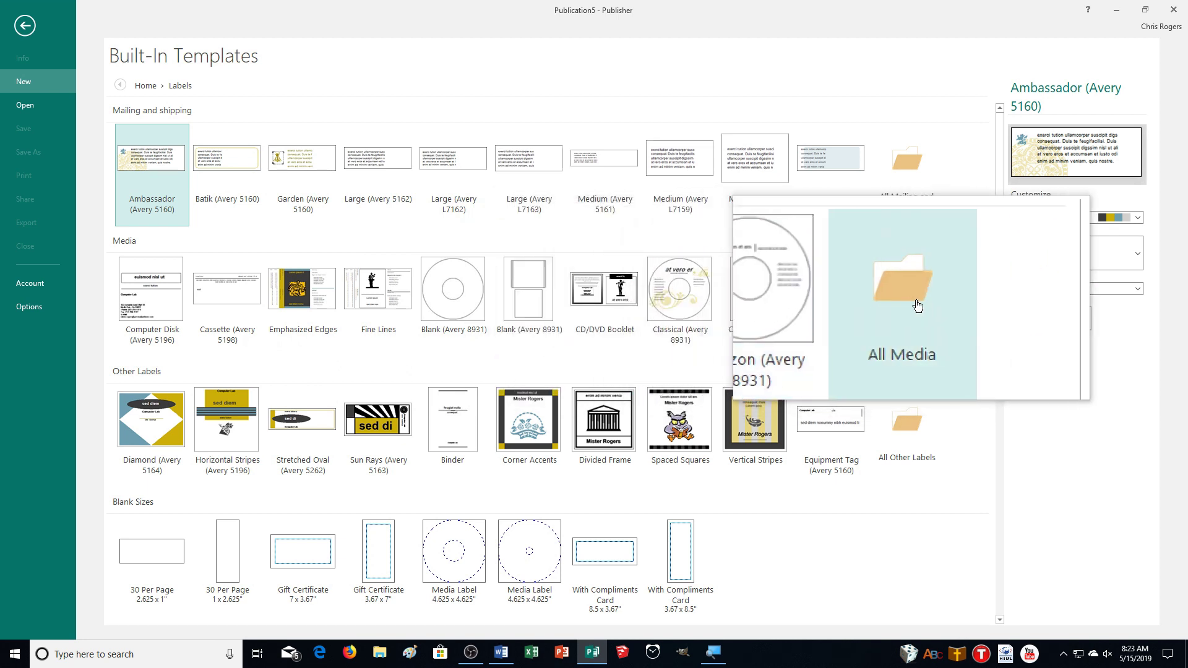
# - Create a new publication from the All Media Classical (Avery 8931) CD/DVD label template
pyautogui.click(917, 305)
pyautogui.scroll(-2, 711, 403)
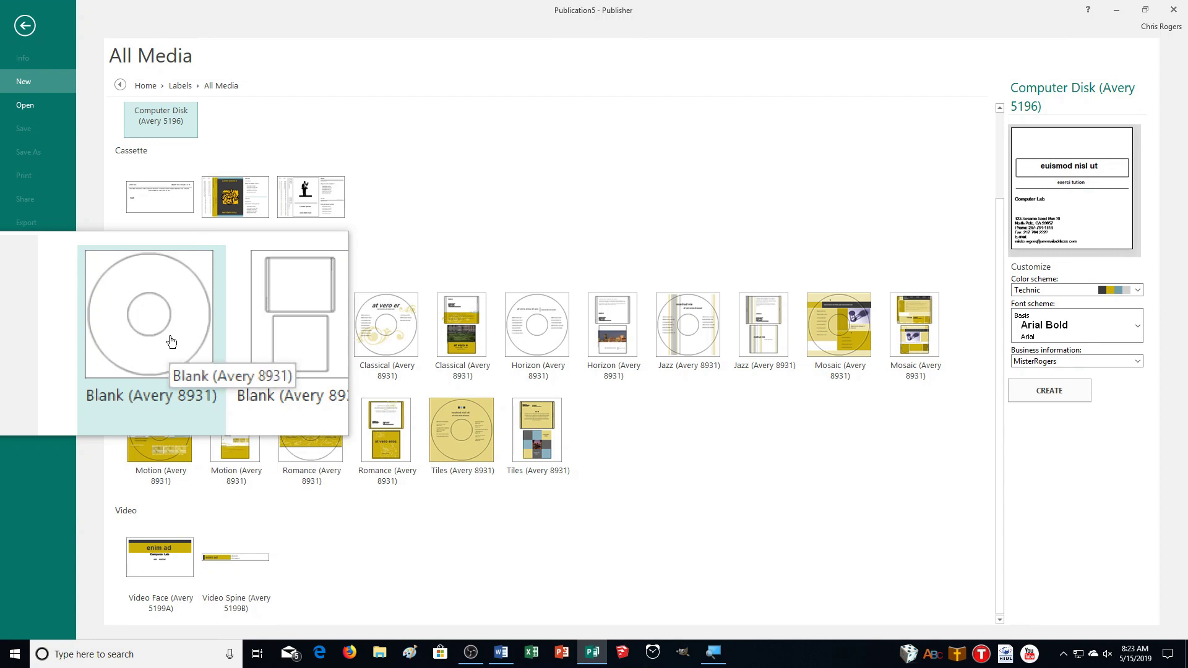
pyautogui.click(379, 337)
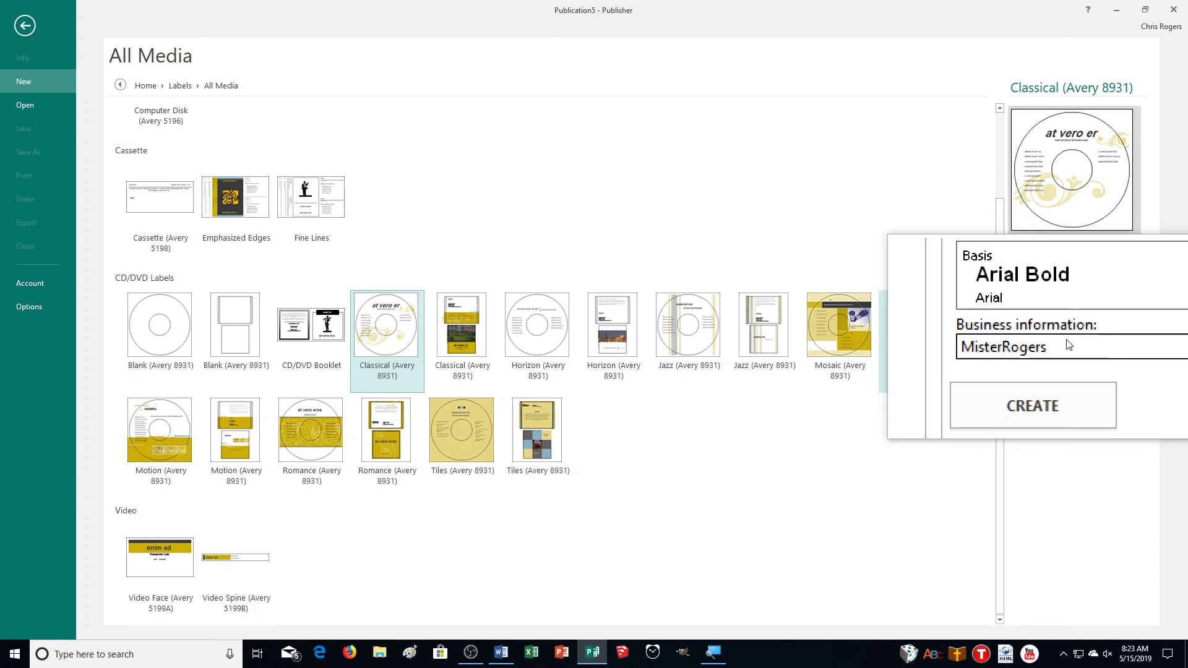
pyautogui.click(1055, 379)
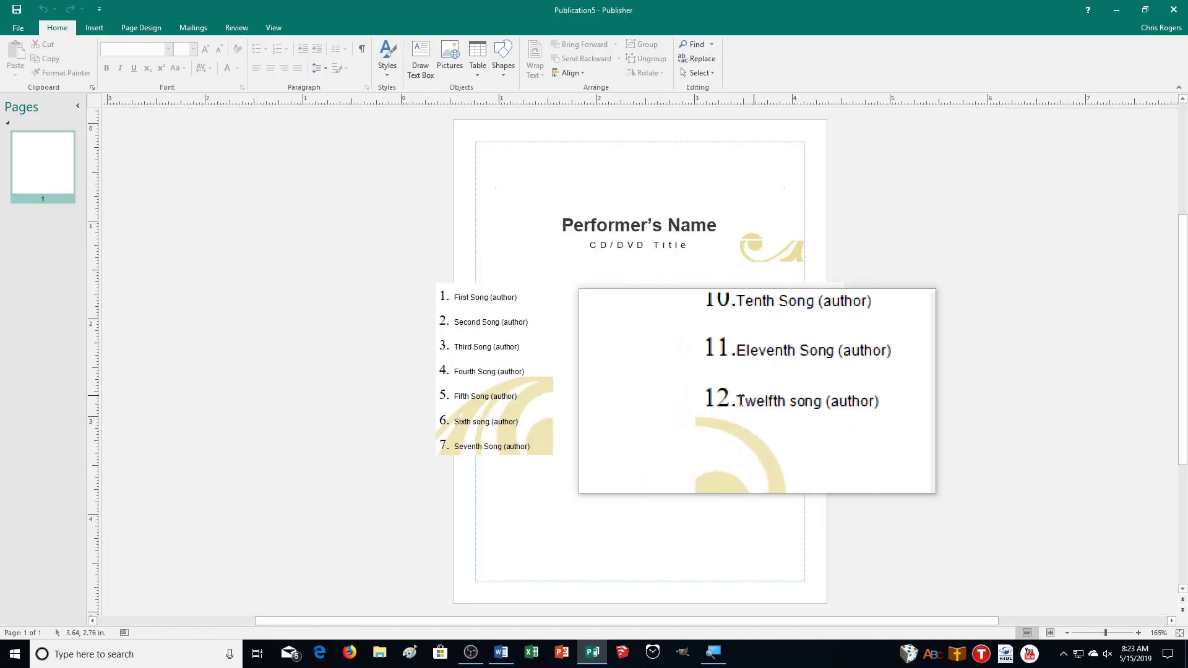
# - Save the new CD label as 42CD_MR.pub in the CADemonstration2 folder
pyautogui.click(14, 12)
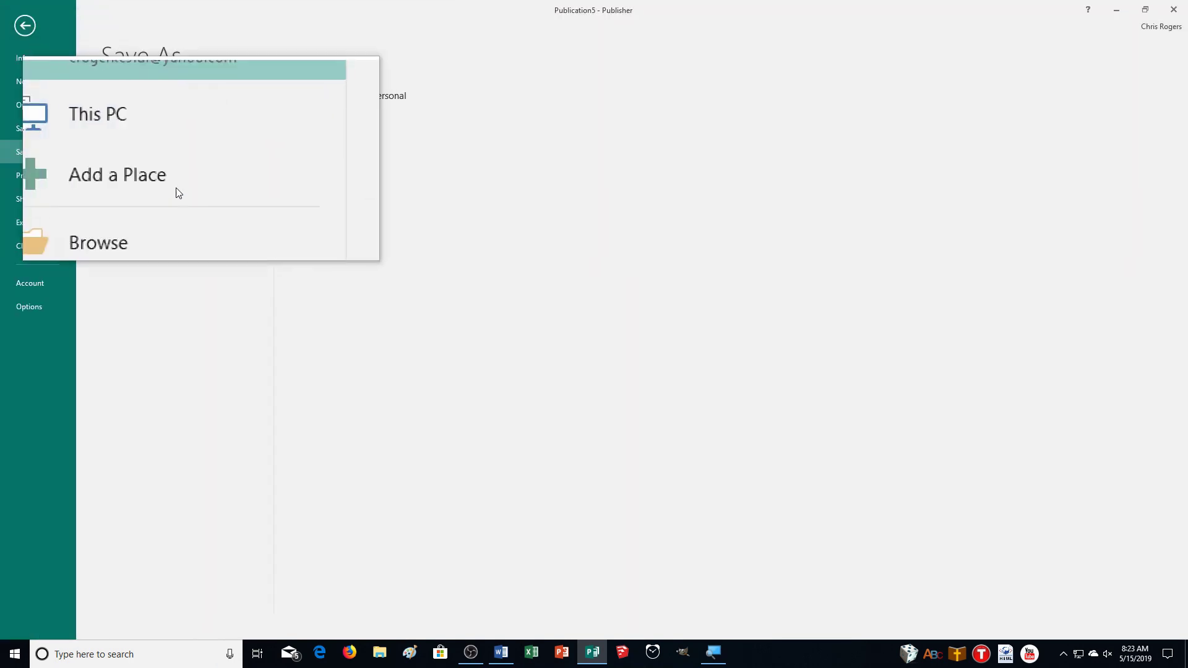
pyautogui.click(155, 193)
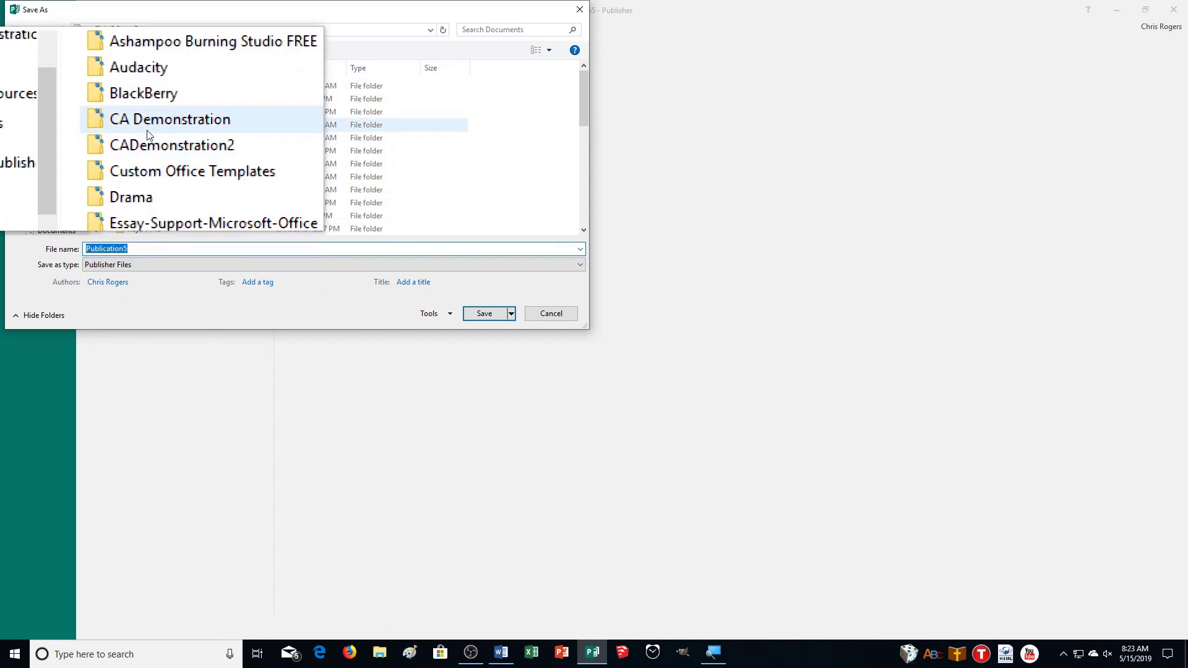
pyautogui.doubleClick(147, 136)
pyautogui.click(148, 252)
pyautogui.write('42')
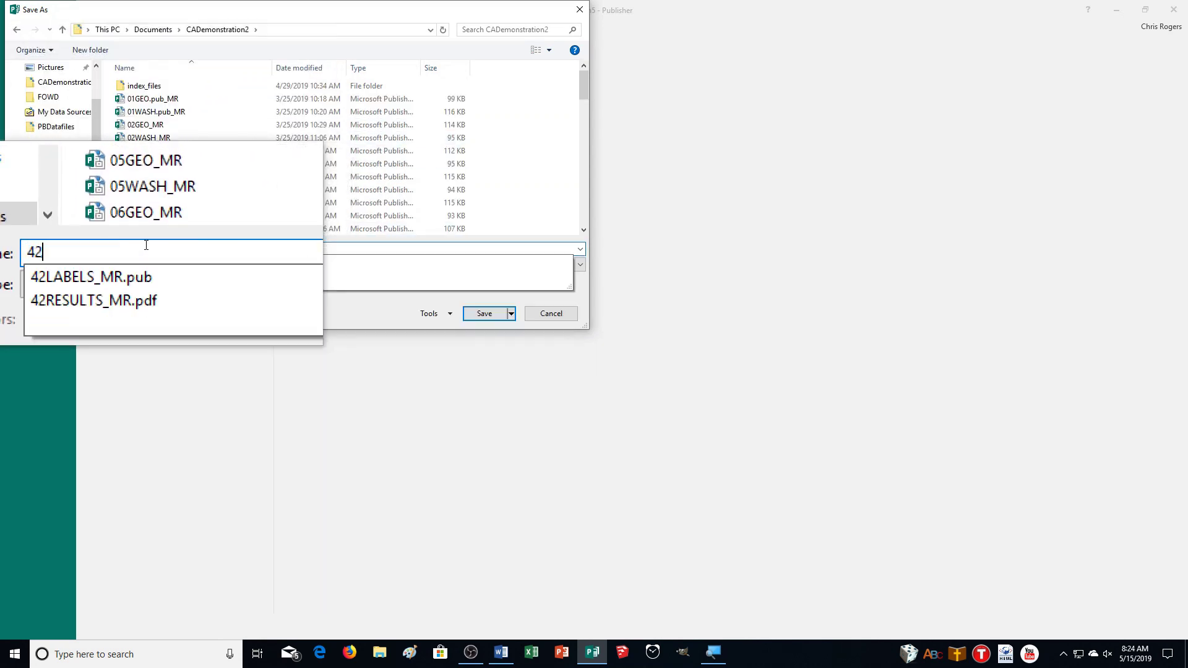
pyautogui.write('CD_MR')
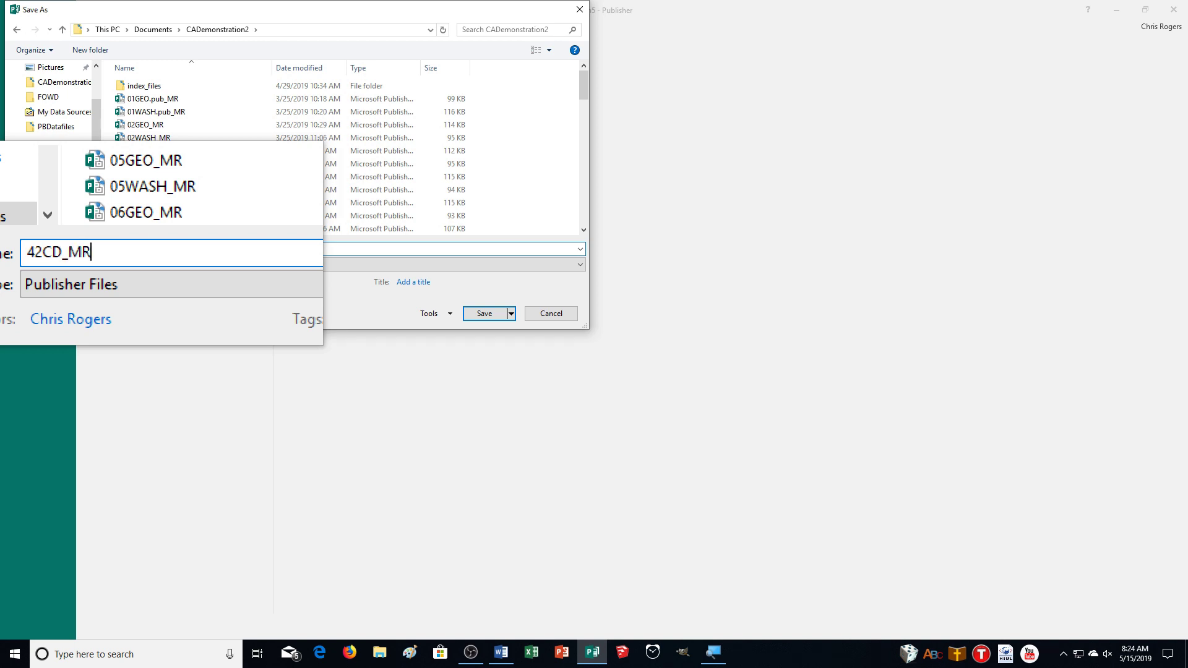
pyautogui.press('Return')
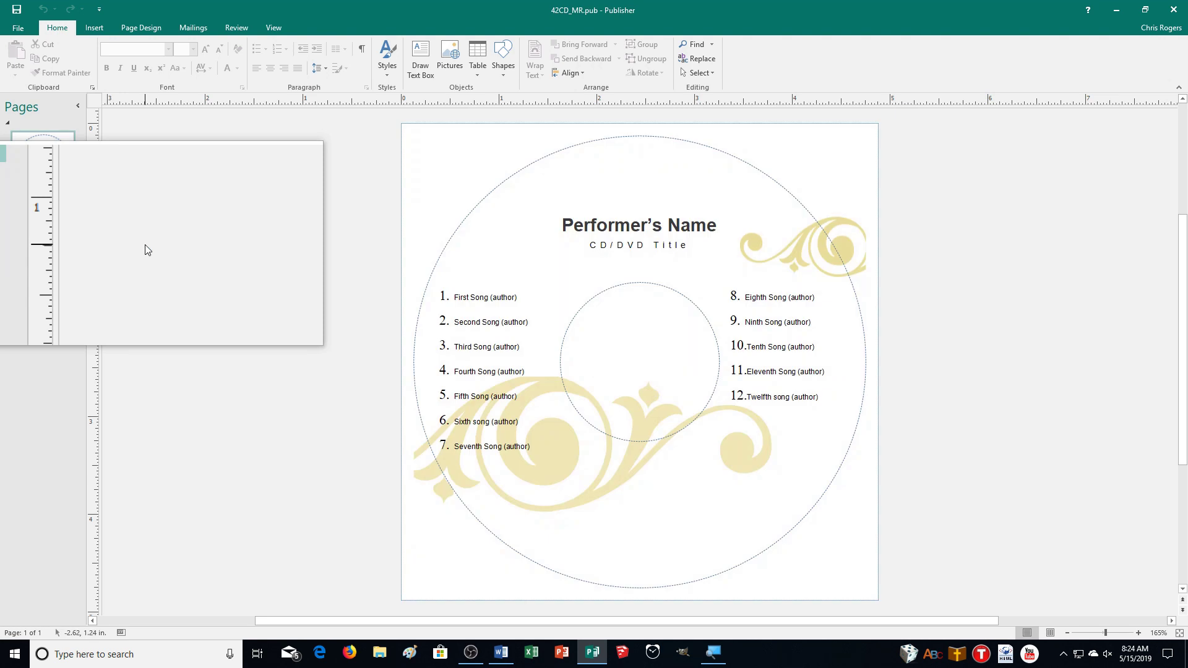
# - Switch the ribbon to the Mailings tab for the 42CD_MR label
pyautogui.moveTo(147, 249); pyautogui.dragTo(286, 290)
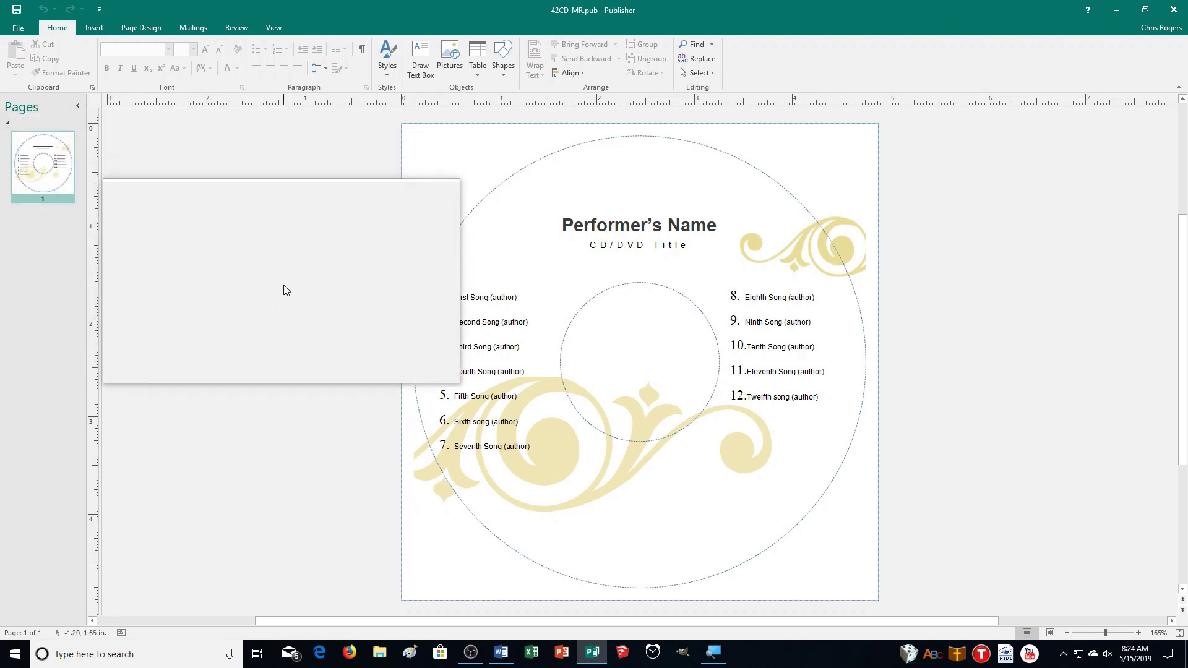
pyautogui.moveTo(286, 288); pyautogui.dragTo(719, 560)
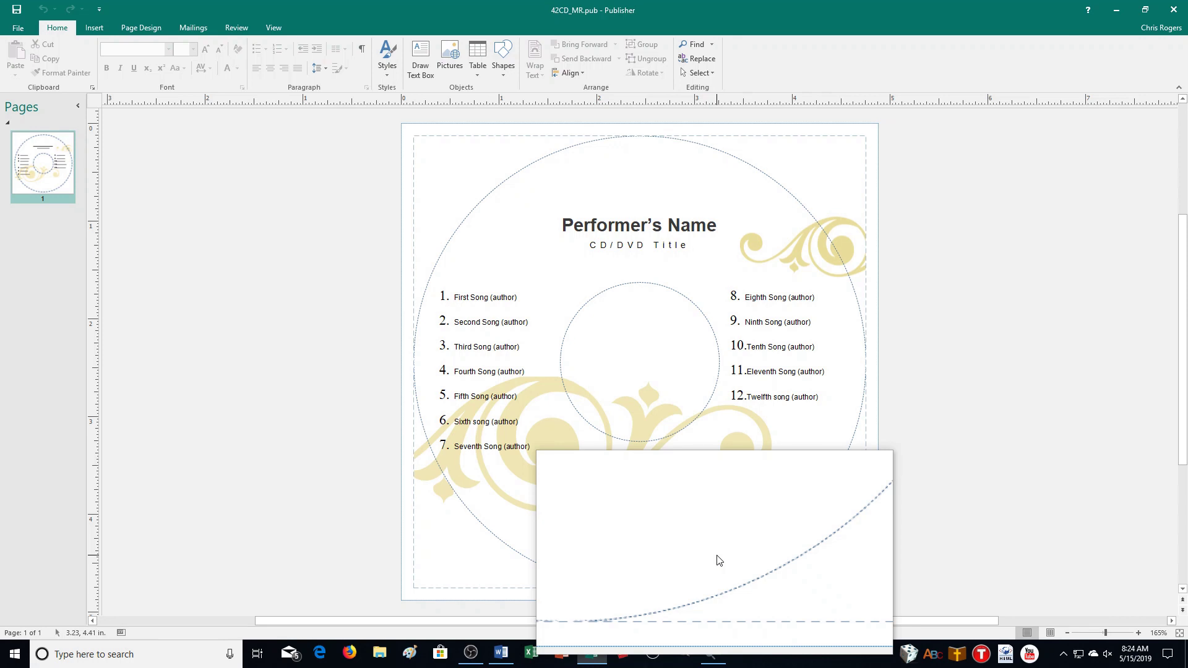
pyautogui.moveTo(719, 560); pyautogui.dragTo(206, 25)
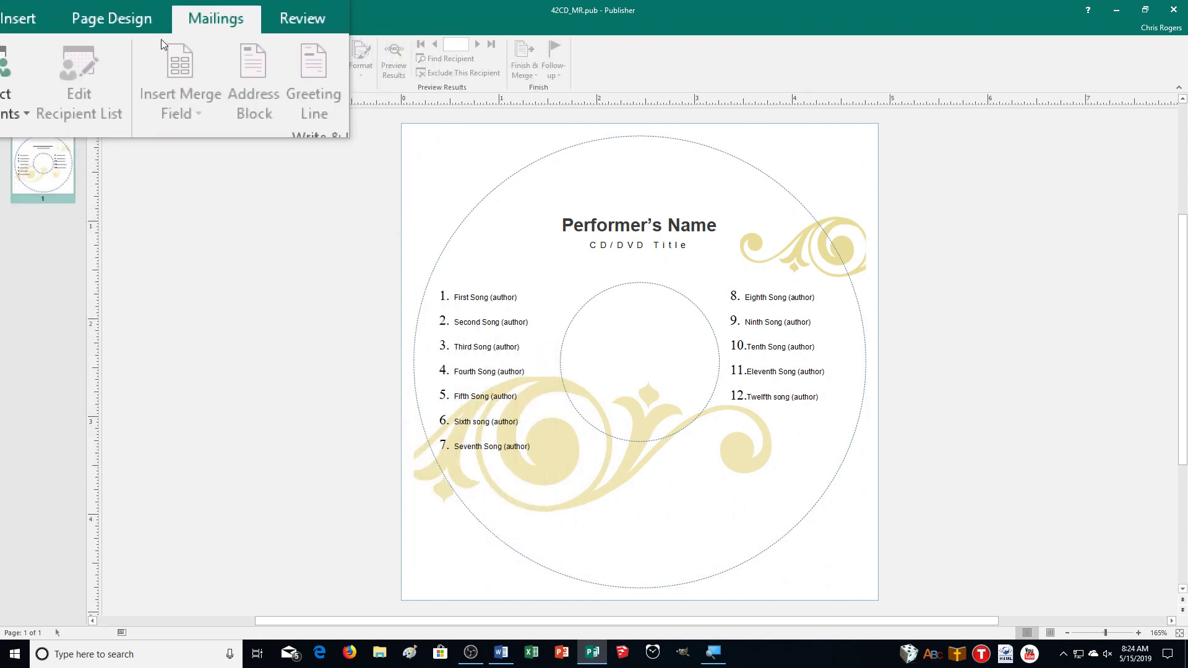
# - Use the existing 42LABELS_MR.mdb list as the CD label's recipients and accept all four
pyautogui.click(78, 76)
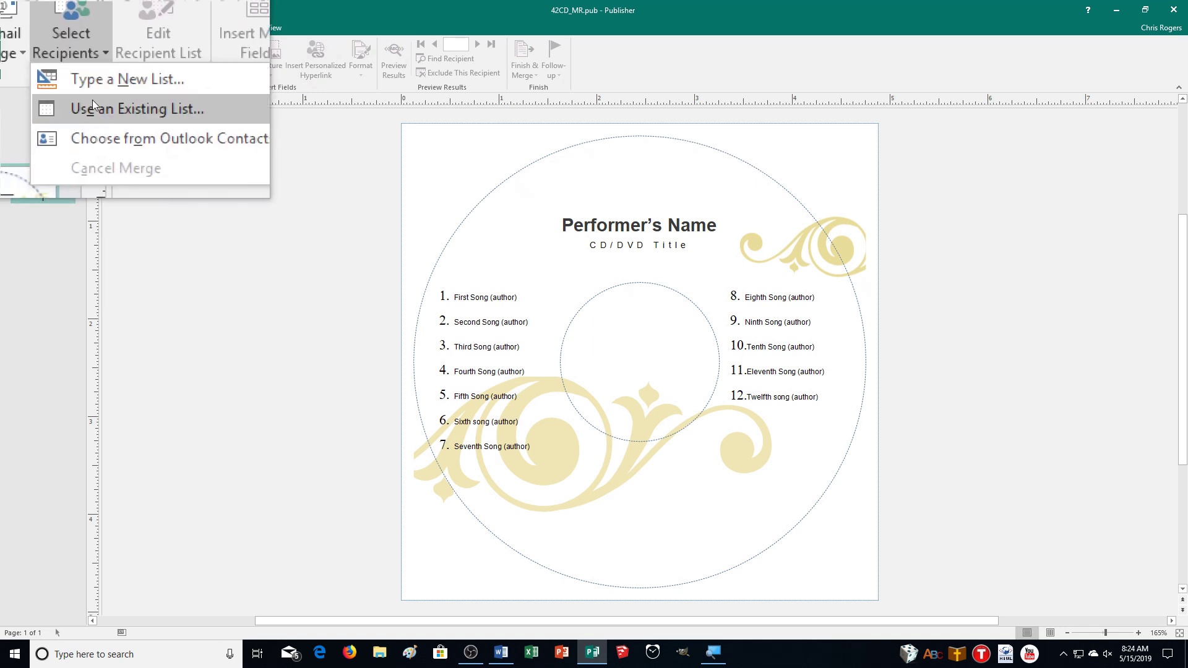
pyautogui.click(93, 102)
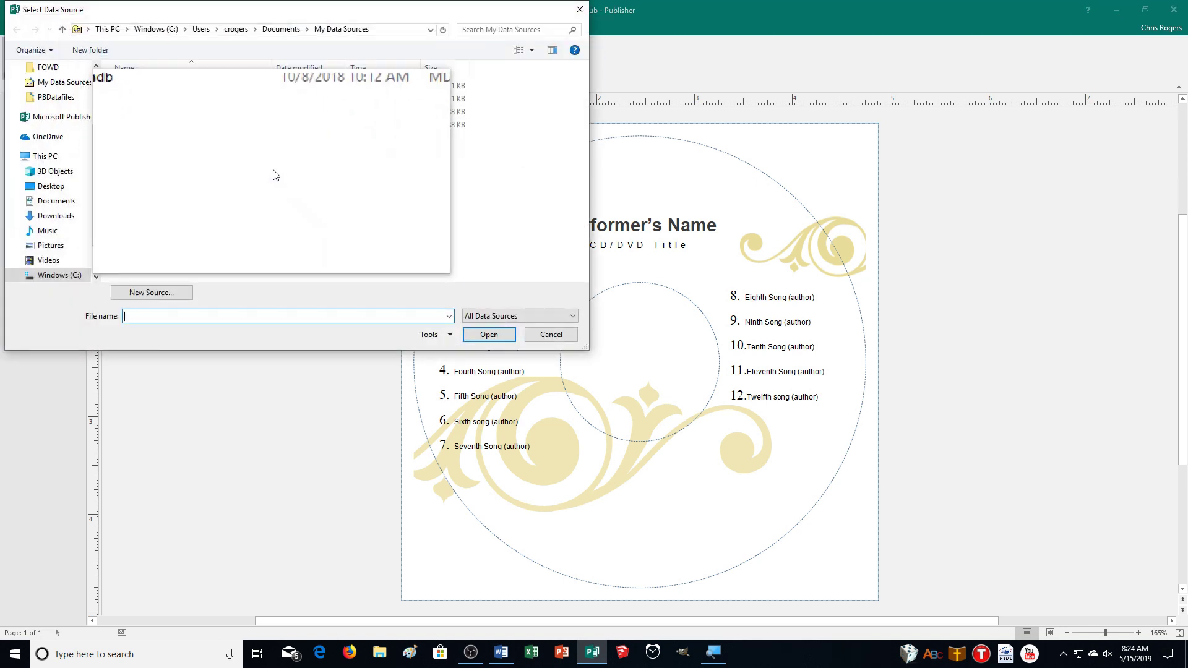
pyautogui.click(152, 114)
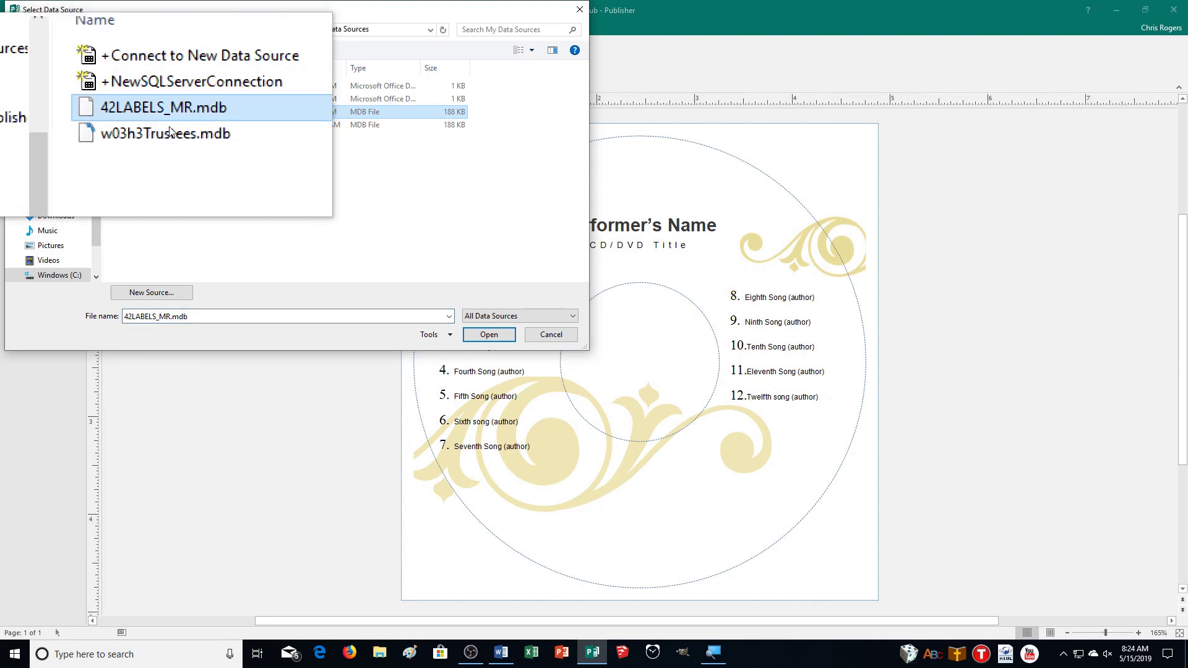
pyautogui.click(471, 335)
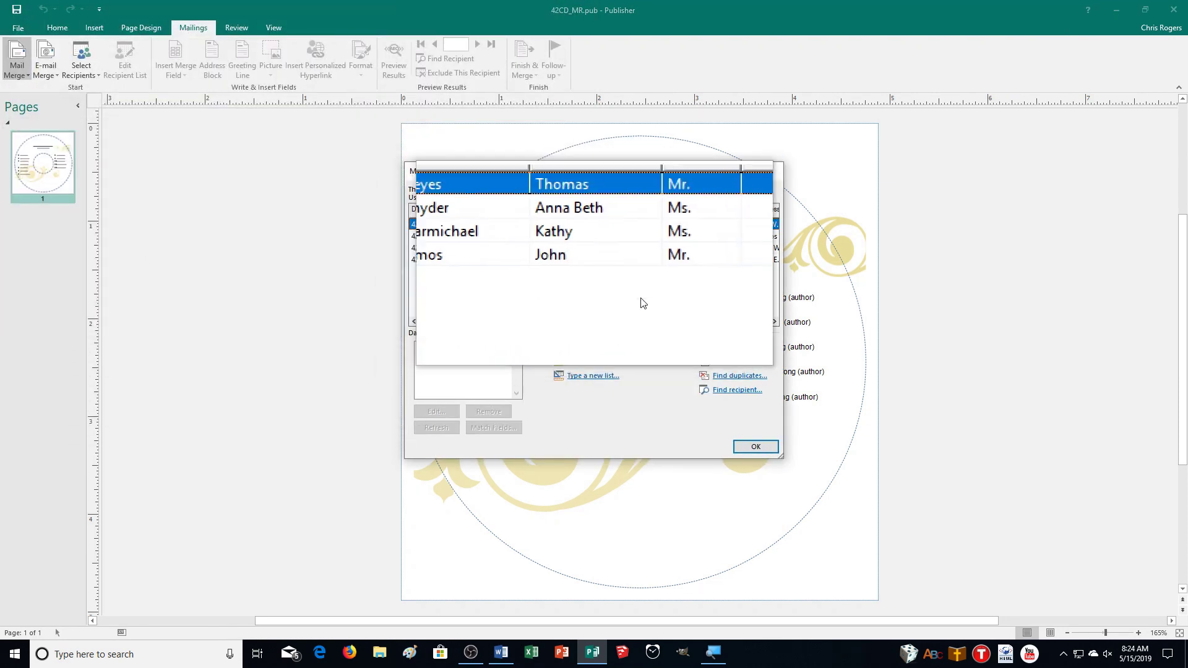
pyautogui.click(755, 447)
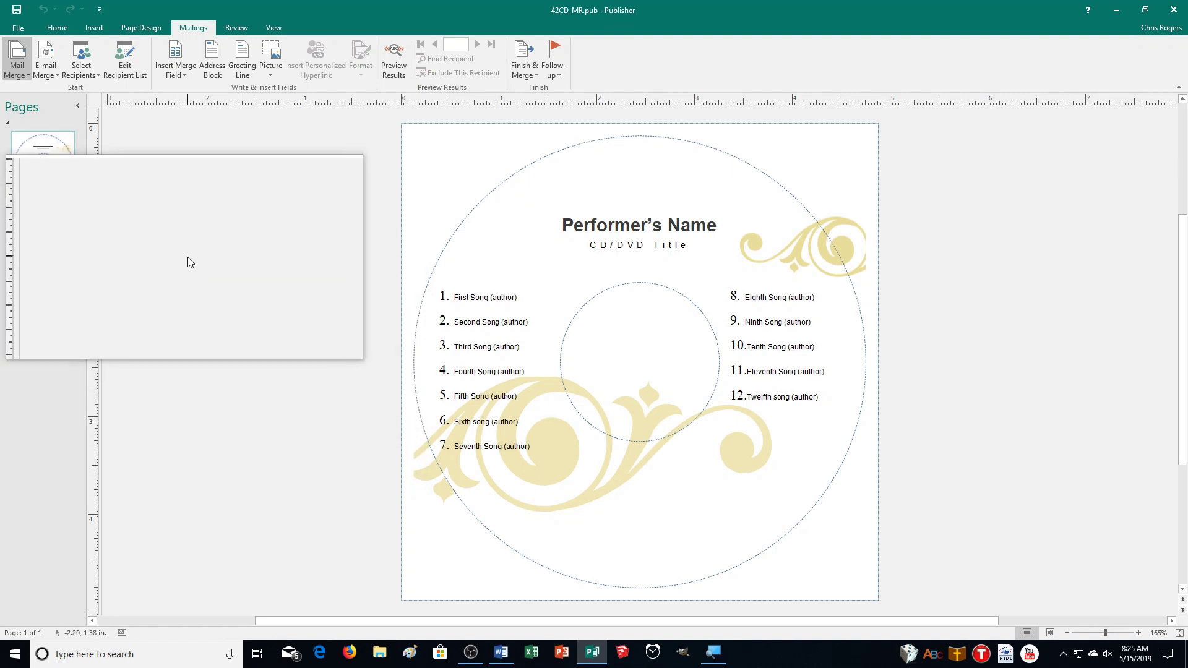
# - Launch the Step-by-Step Mail Merge Wizard and reposition its pane showing the recipient fields
pyautogui.click(9, 80)
pyautogui.click(24, 101)
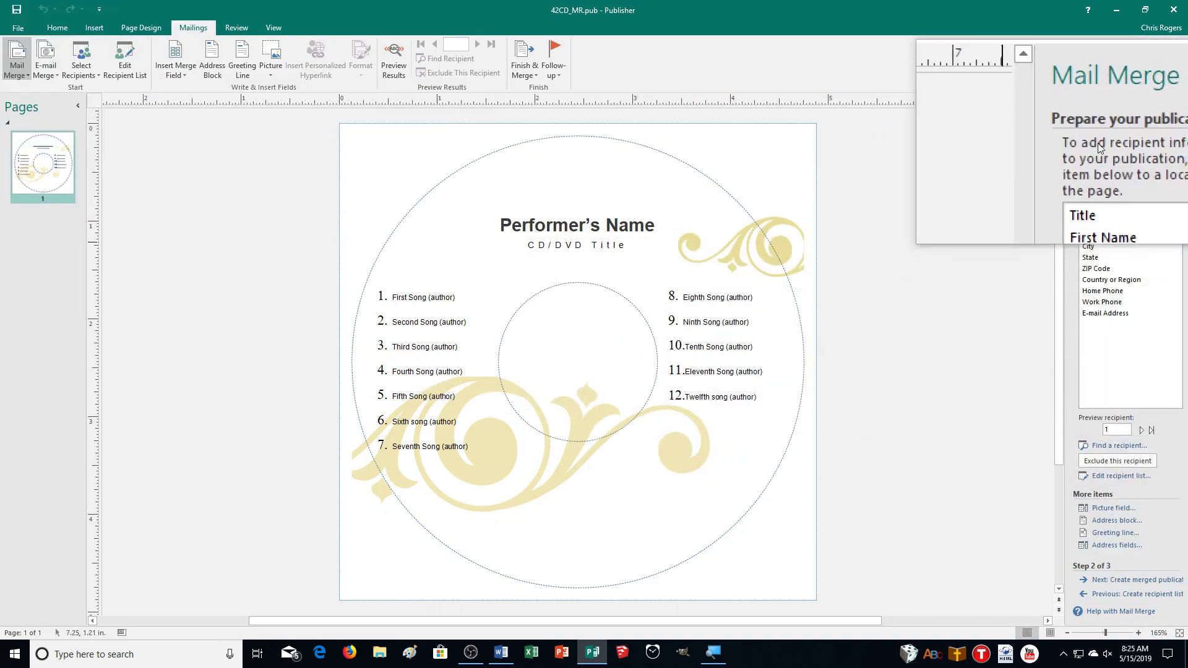
pyautogui.moveTo(1089, 179); pyautogui.dragTo(531, 399)
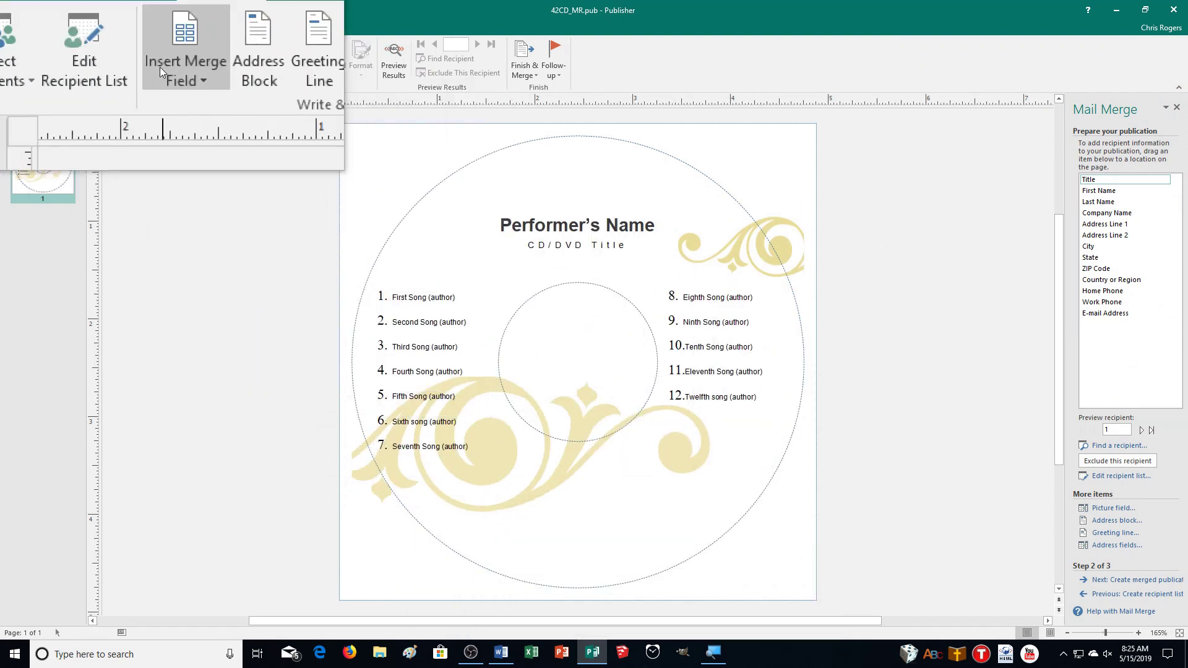
pyautogui.click(155, 25)
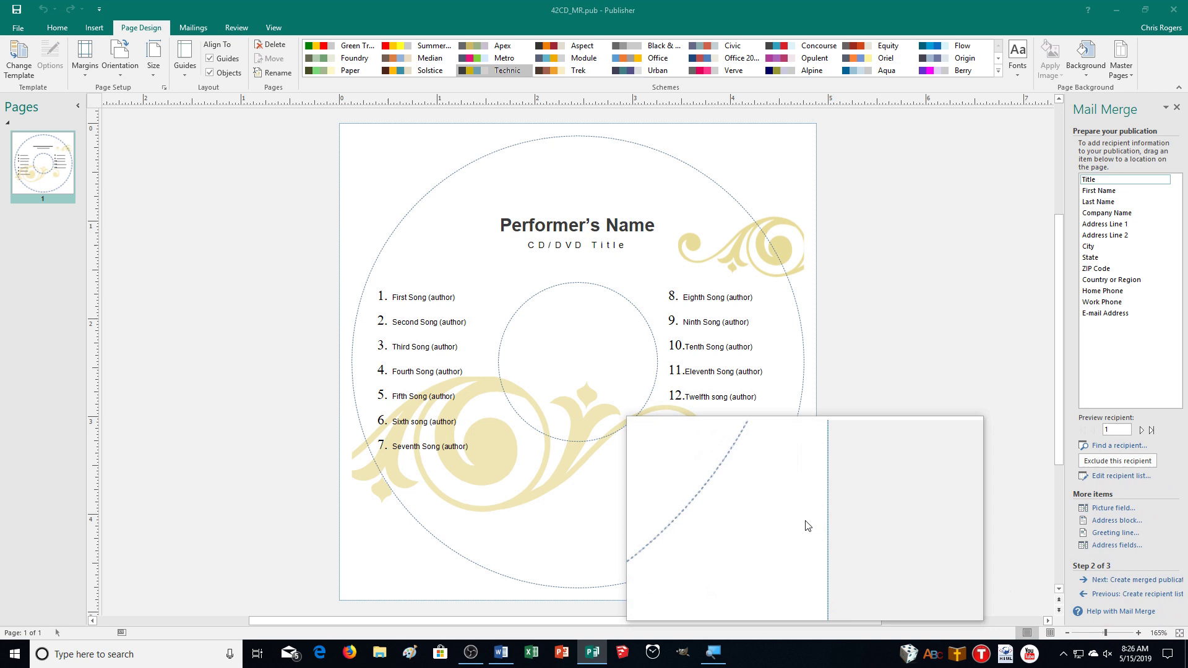
# - Launch another Publisher window, create blank Publication7, and go to its Save As screen
pyautogui.rightClick(592, 653)
pyautogui.click(583, 575)
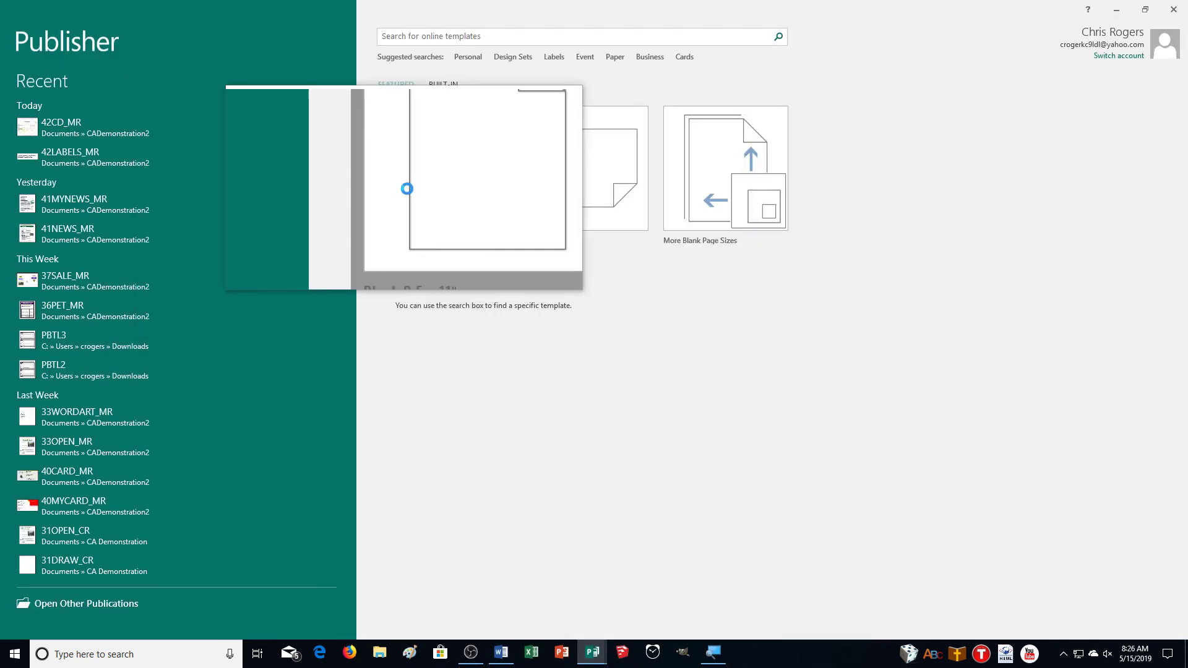
pyautogui.click(407, 188)
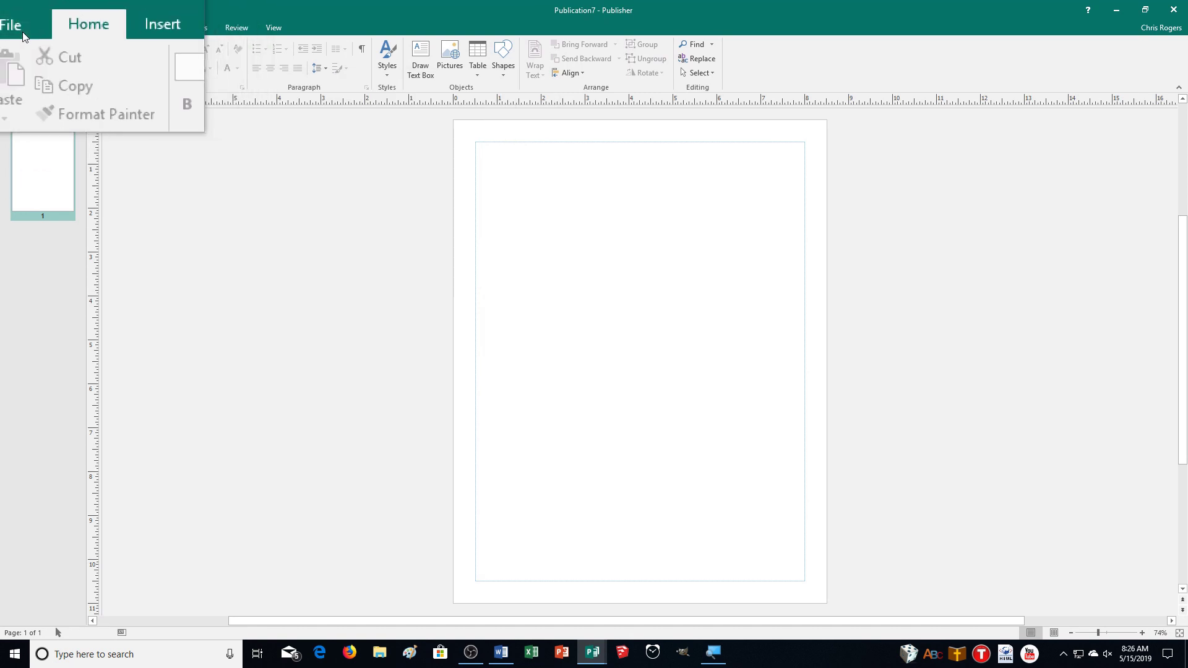
pyautogui.click(23, 35)
pyautogui.click(35, 161)
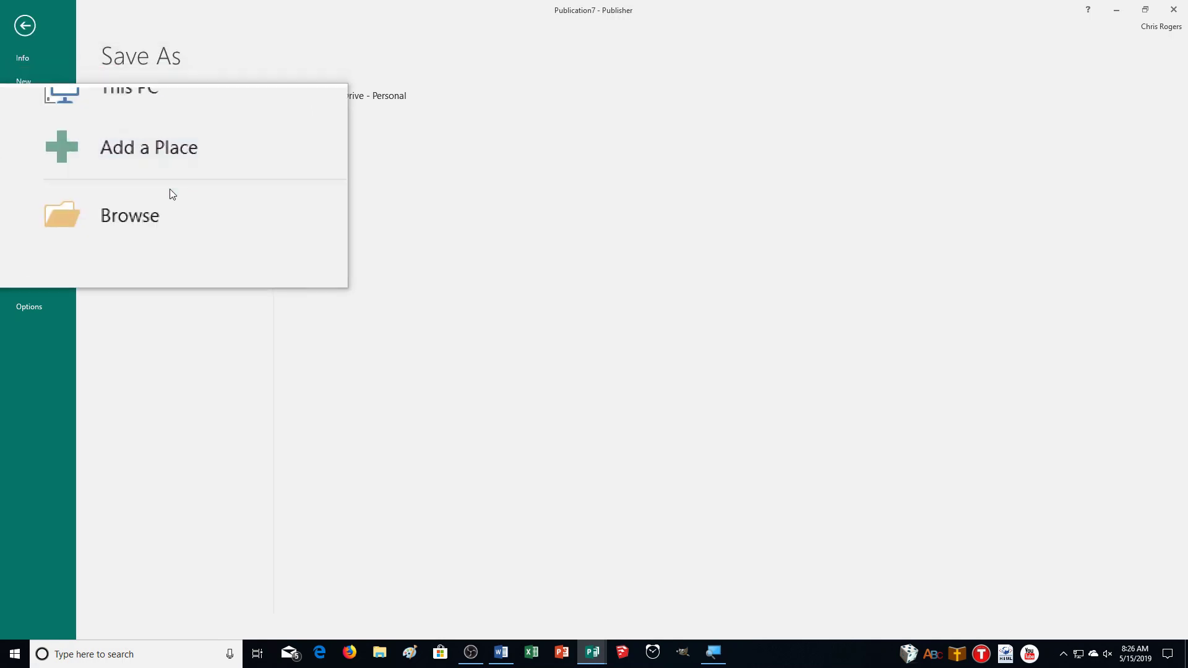
# - Save the empty publication into the CADemonstration2 folder under the file name 42SHIP_MR
pyautogui.click(169, 202)
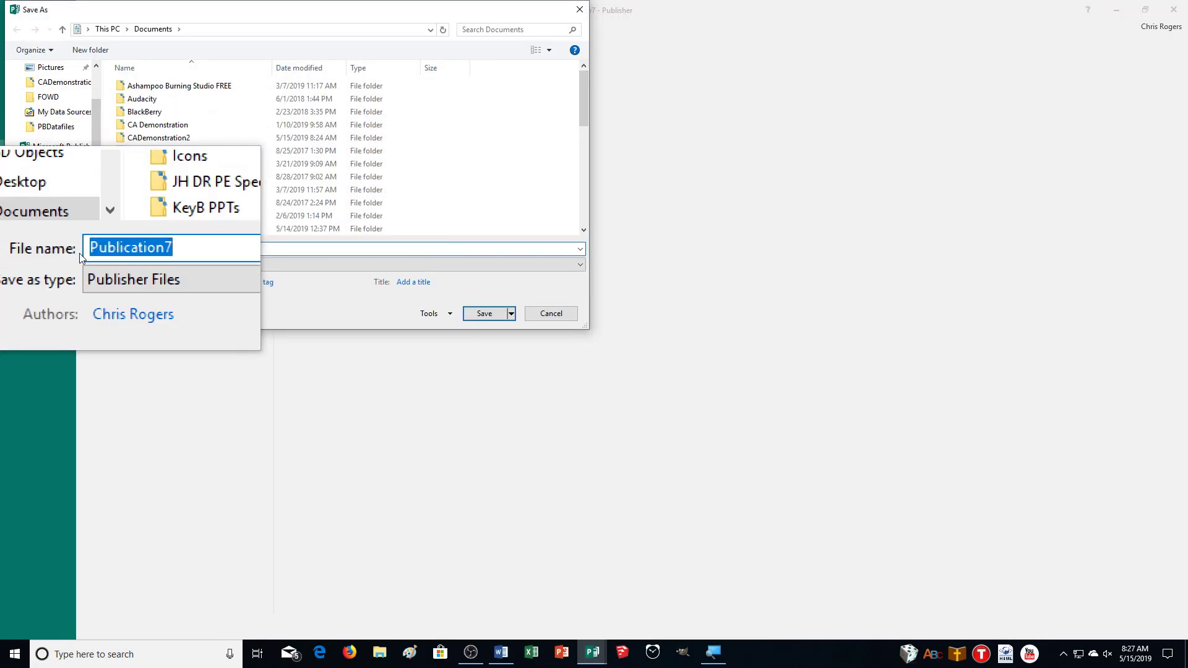
pyautogui.doubleClick(148, 137)
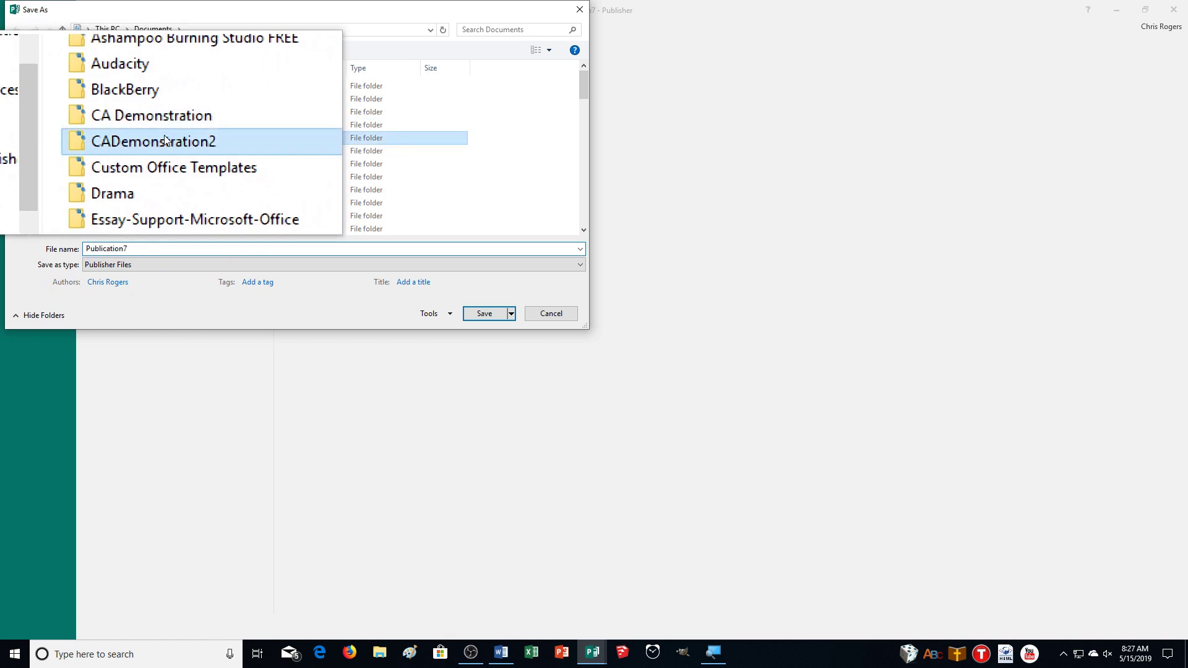
pyautogui.doubleClick(114, 254)
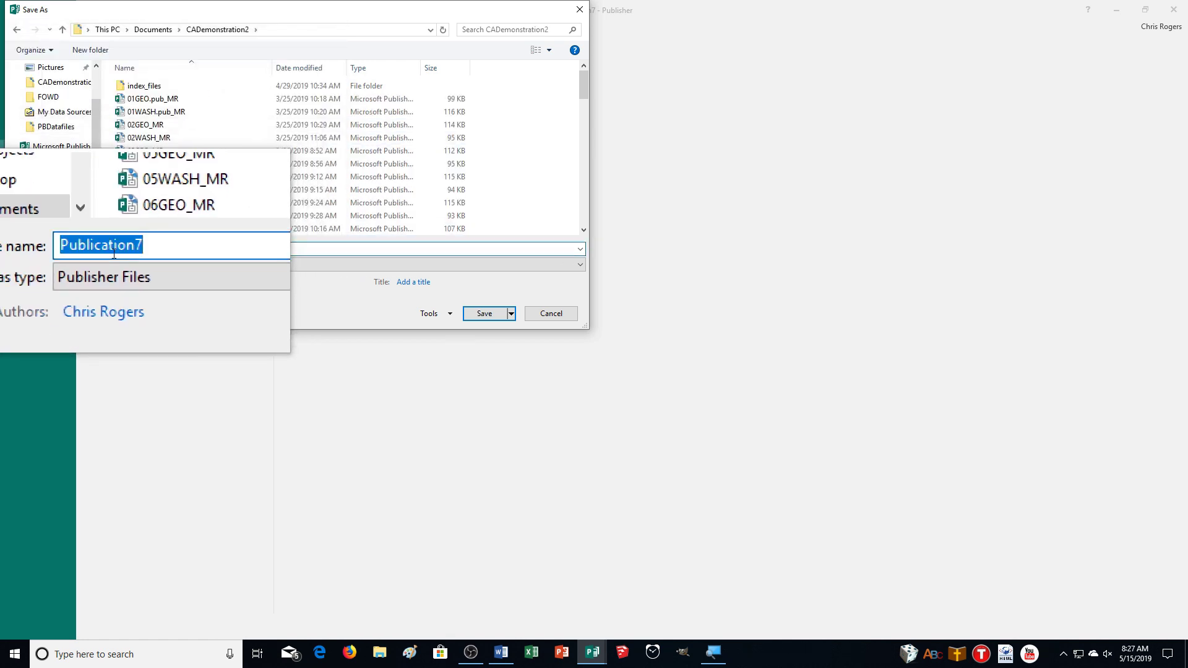
pyautogui.write('42SHIP_MR')
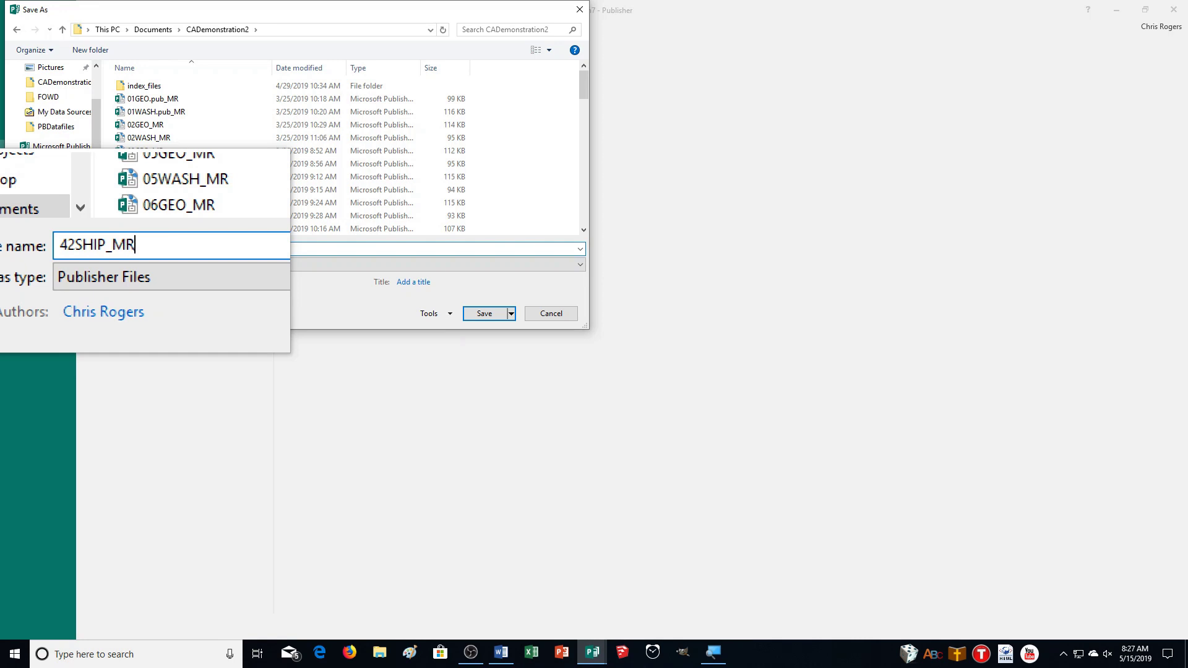
pyautogui.press('Return')
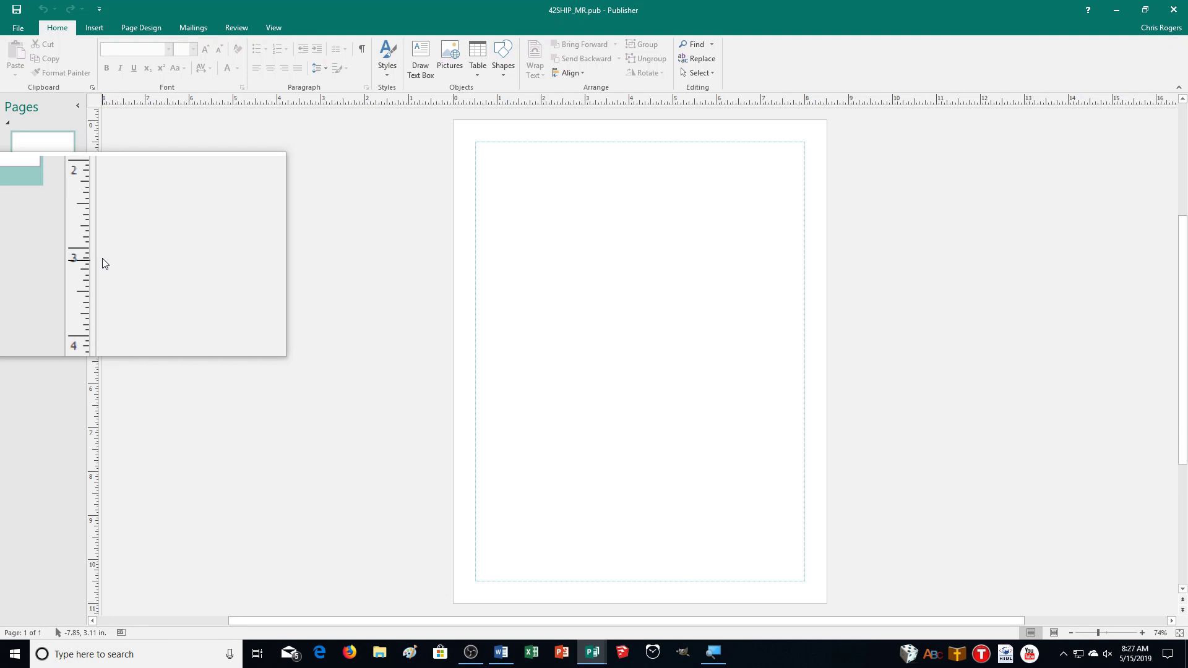
# - Open the CADemonstration2 folder in File Explorer
pyautogui.moveTo(501, 653)
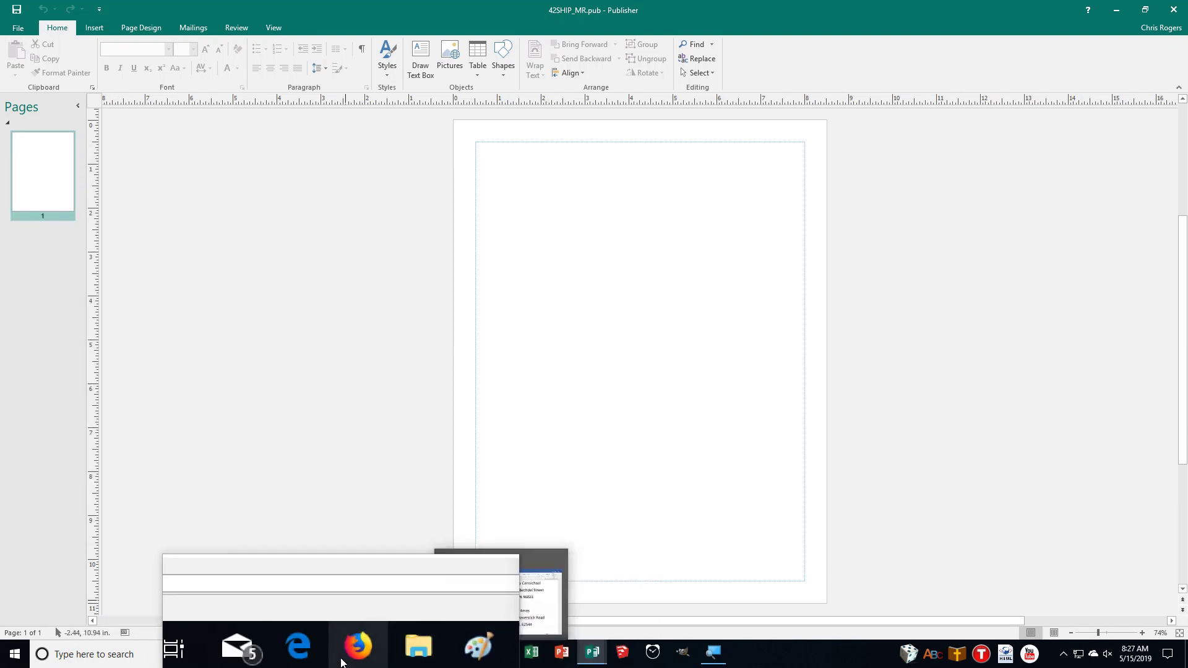
pyautogui.click(375, 657)
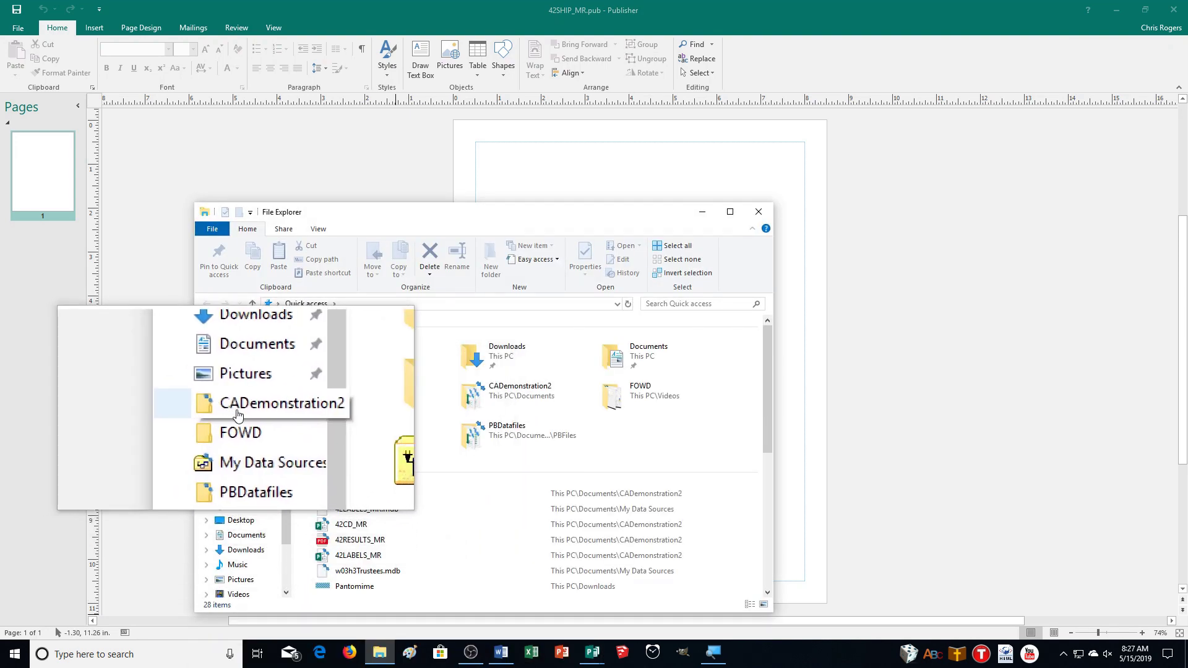
pyautogui.click(238, 409)
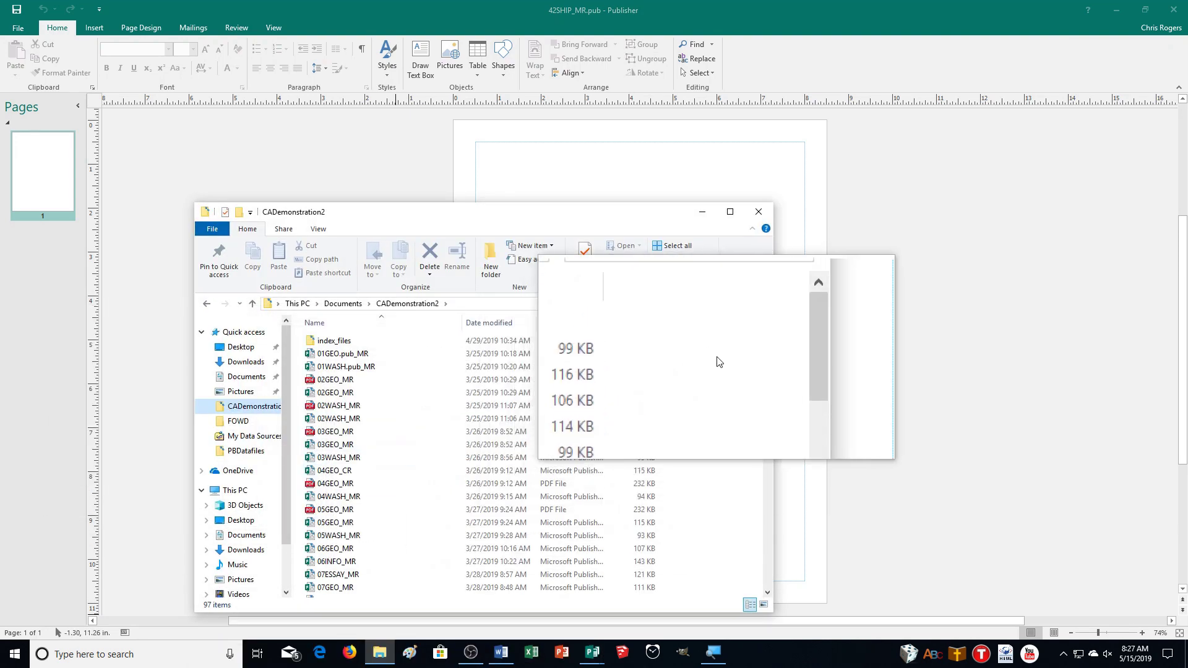
# - Select 42CD_MR, 42LABELS_MR, 42RESULTS_MR and 42SHIP_MR in the folder listing
pyautogui.moveTo(768, 363); pyautogui.dragTo(783, 593)
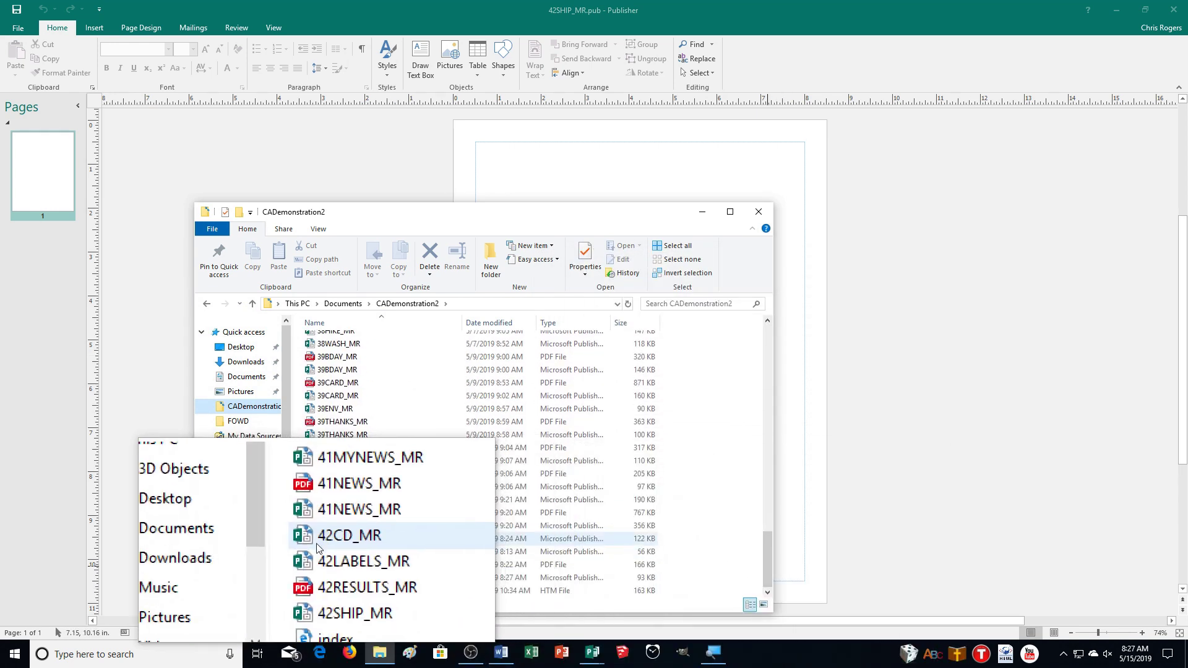
pyautogui.moveTo(301, 544); pyautogui.dragTo(326, 582)
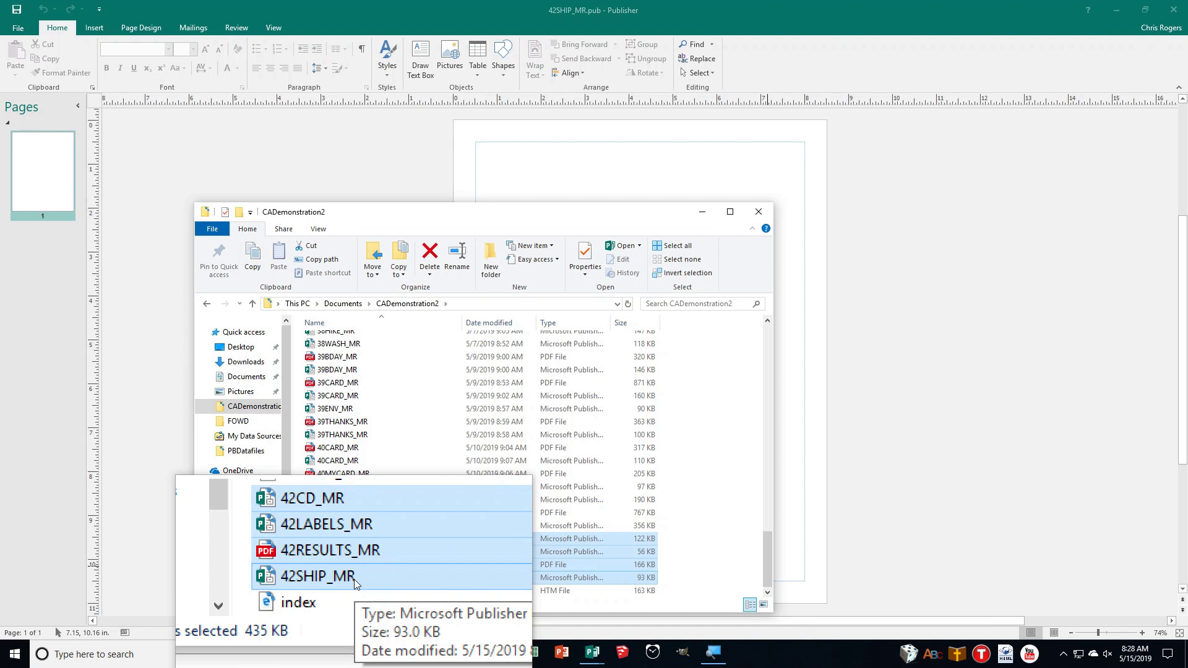
pyautogui.click(1063, 654)
pyautogui.rightClick(1082, 607)
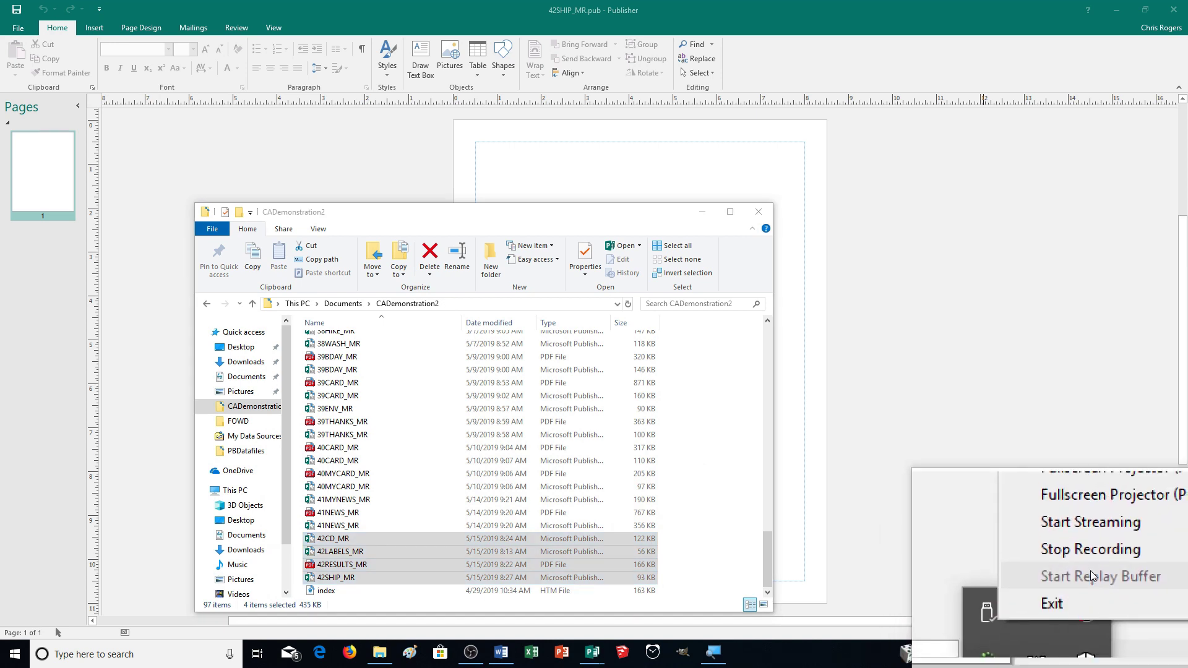